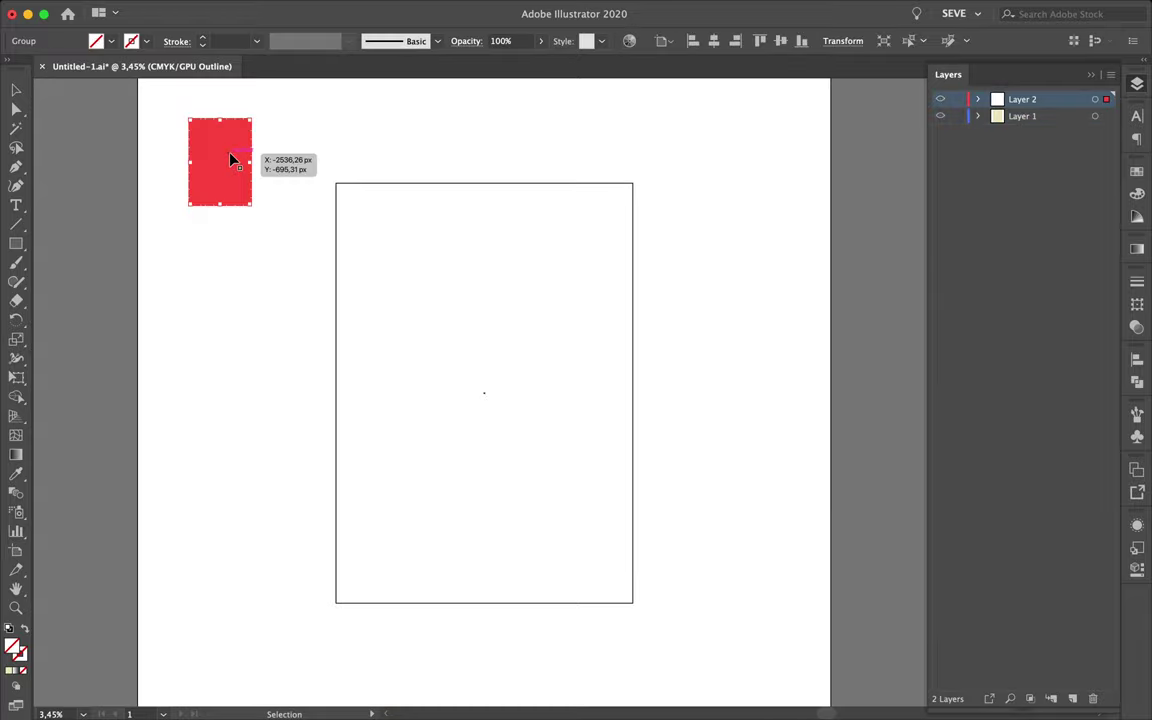
- Rotate the triangulated grid 45° and Alt-drag a copy down and to the right
drag(337, 279, 435, 275)
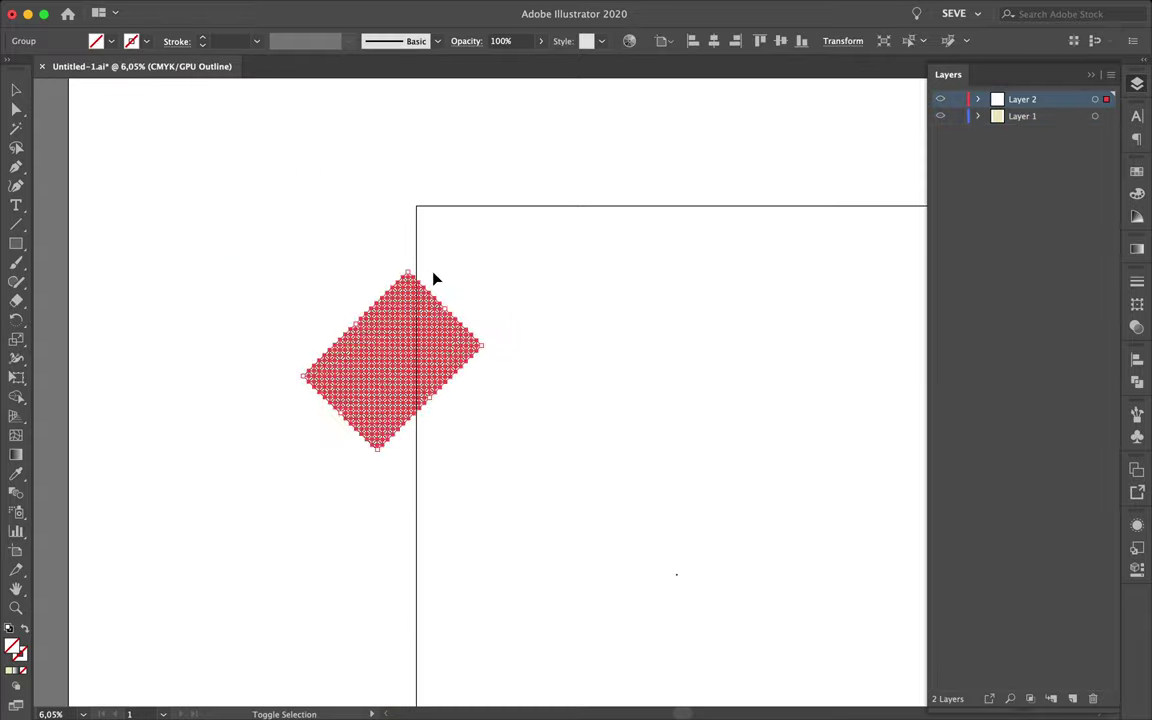
scroll(422, 342, down, 3)
scroll(360, 316, up, 10)
drag(292, 321, 592, 484)
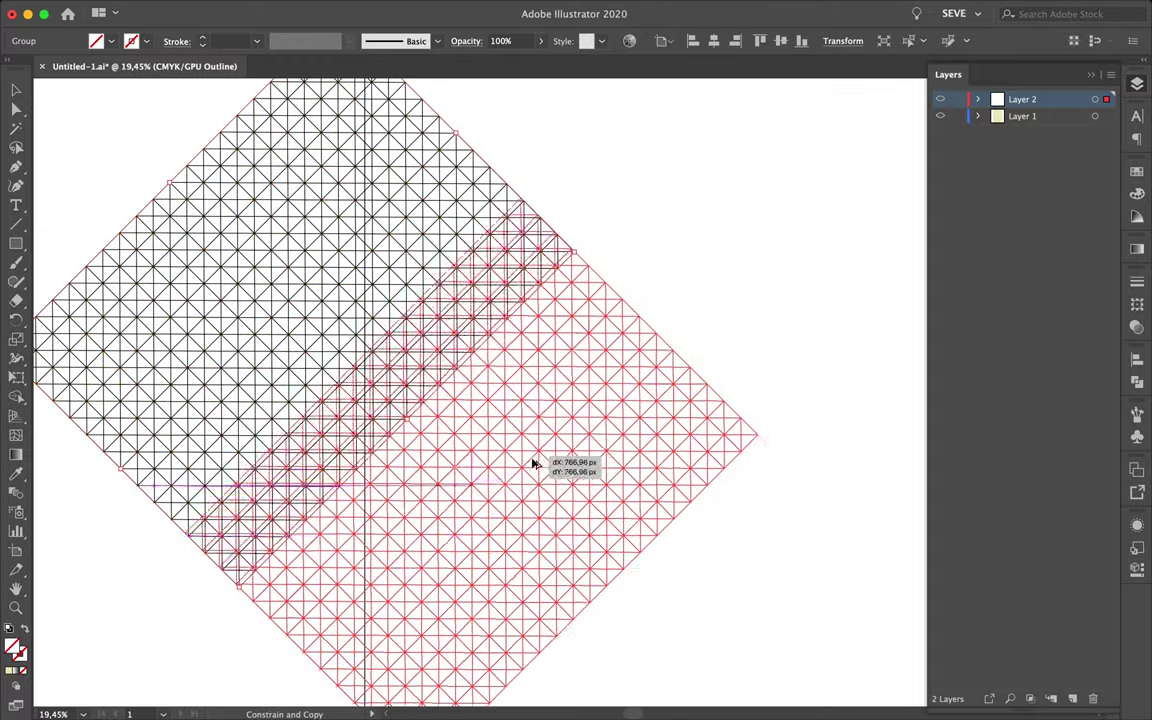
scroll(458, 335, up, 5)
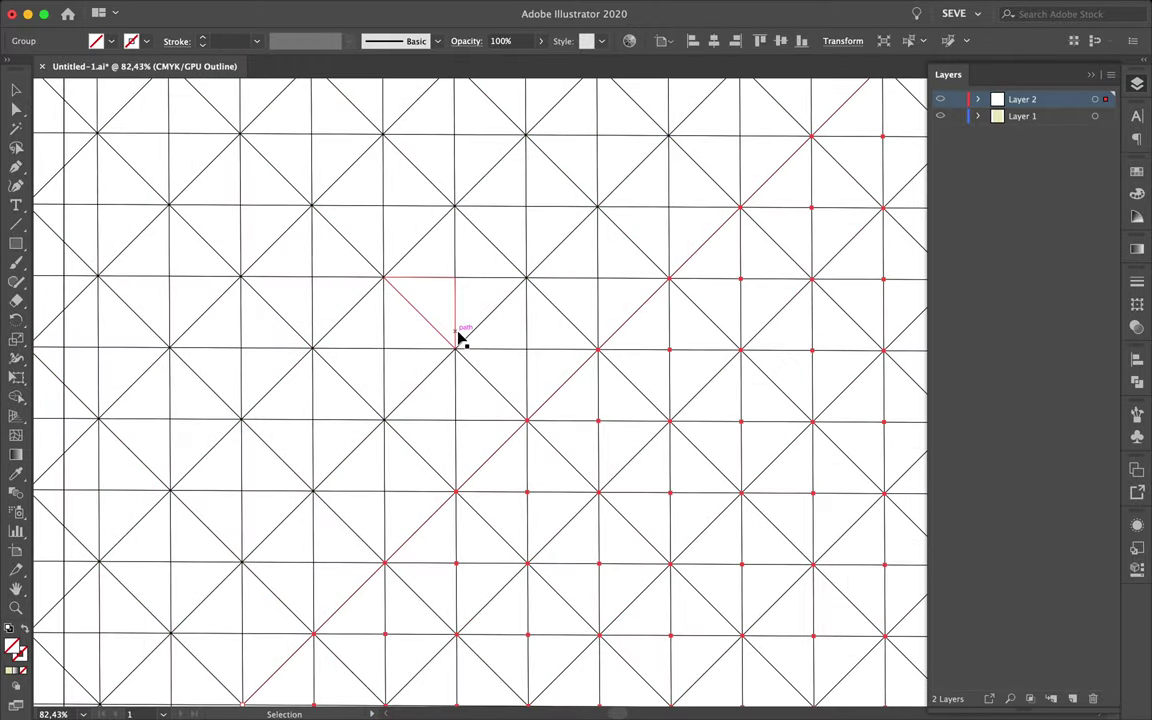
scroll(458, 335, up, 5)
scroll(458, 335, down, 5)
scroll(458, 335, down, 15)
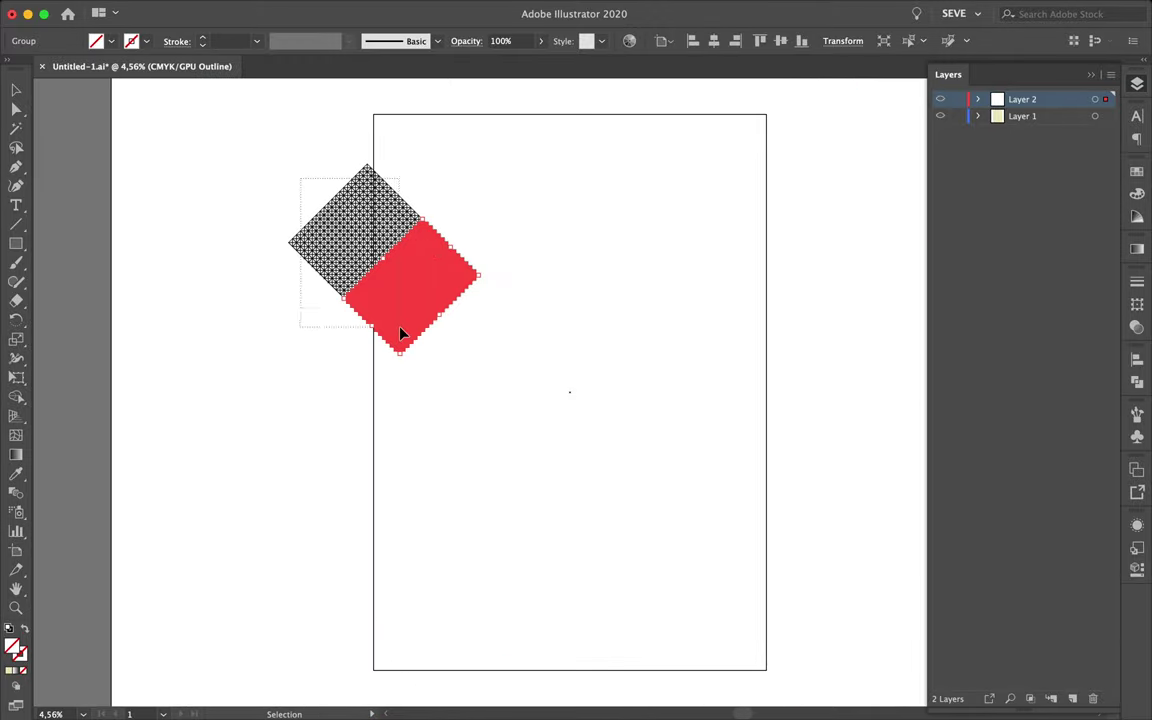
- Lock Layer 1, then scale and centre the diamond grid so it overhangs the artboard
shift+click(577, 344)
click(957, 116)
mouse_move(441, 314)
mouse_down()
mouse_move(777, 508)
mouse_move(650, 437)
mouse_up()
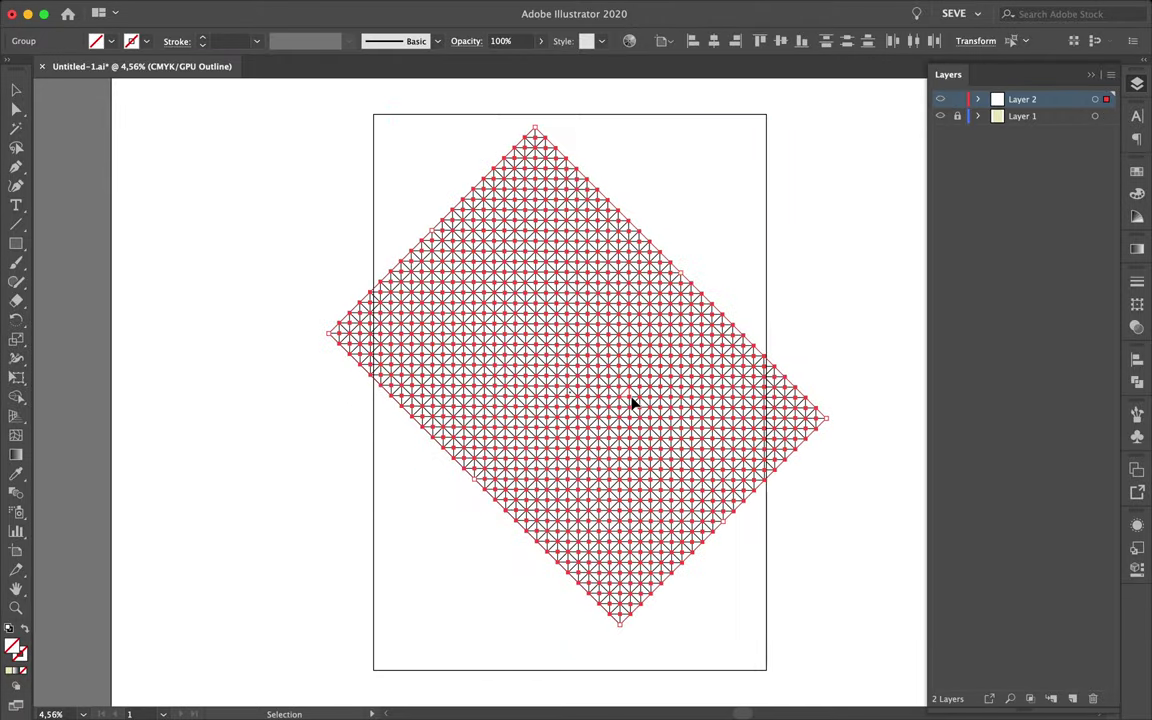
drag(533, 381, 608, 377)
drag(595, 591, 617, 643)
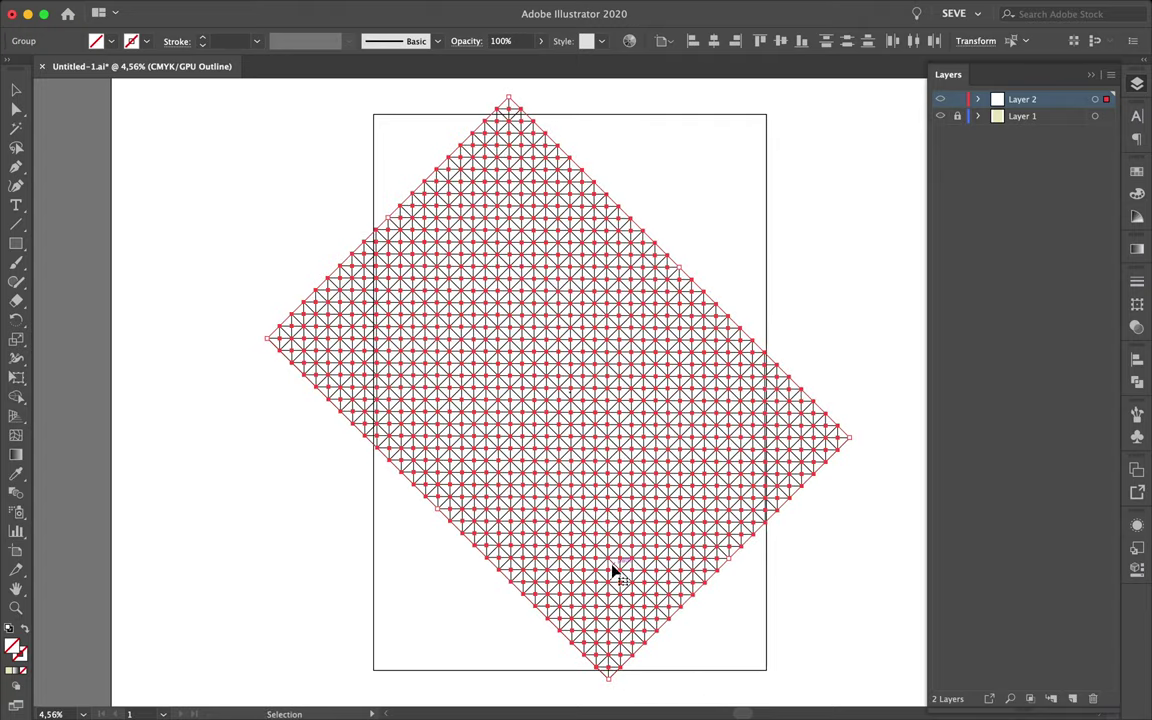
drag(600, 520, 613, 534)
scroll(593, 342, up, 3)
scroll(593, 342, down, 3)
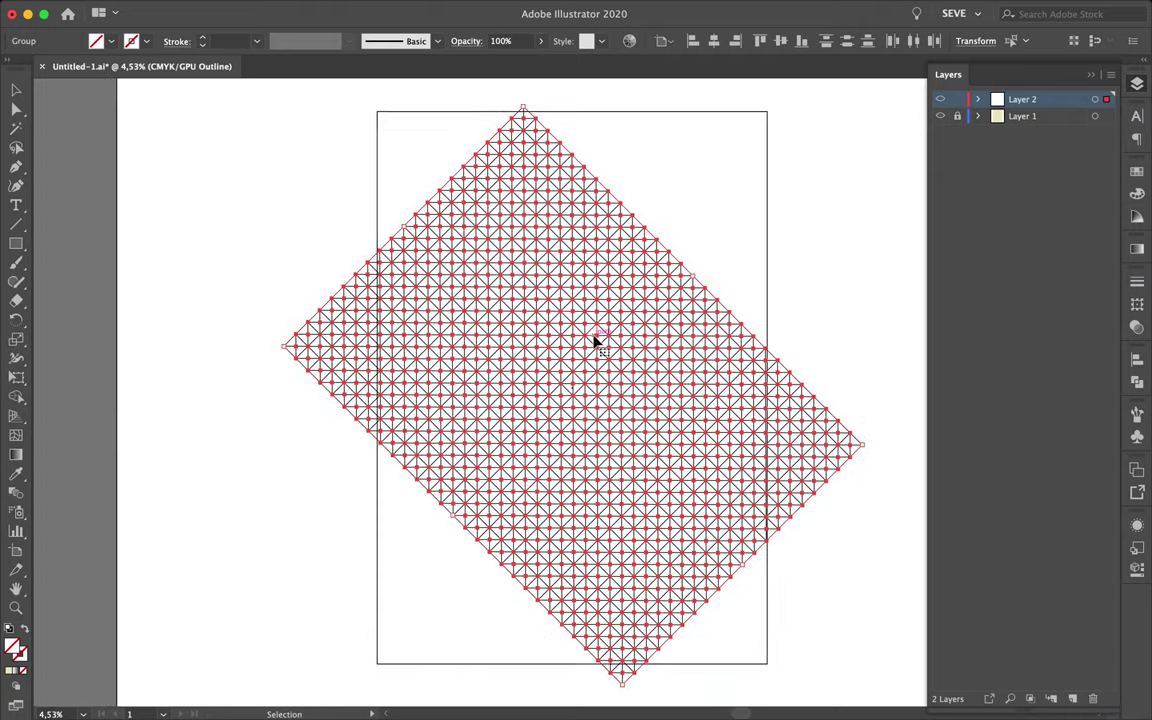
key(shift+m)
- Shape Builder-merge a small diamond, a C-shaped band and several nearby diamond clusters in the lower-left grid
scroll(386, 391, up, 2)
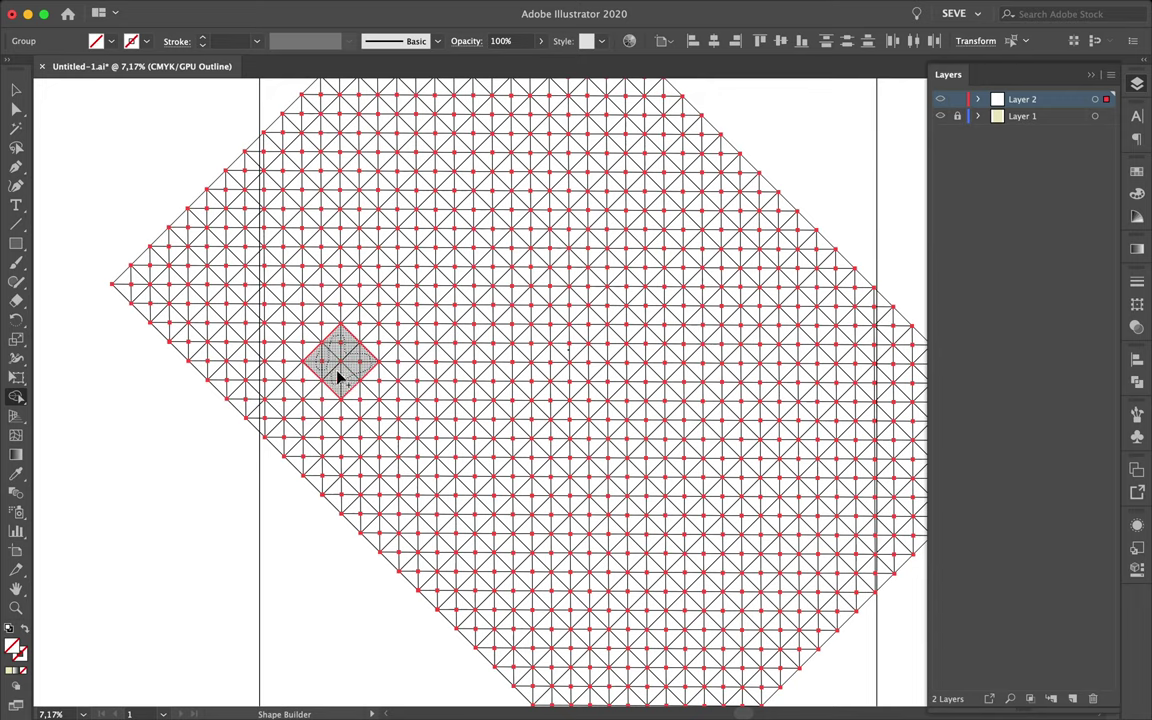
drag(368, 362, 337, 372)
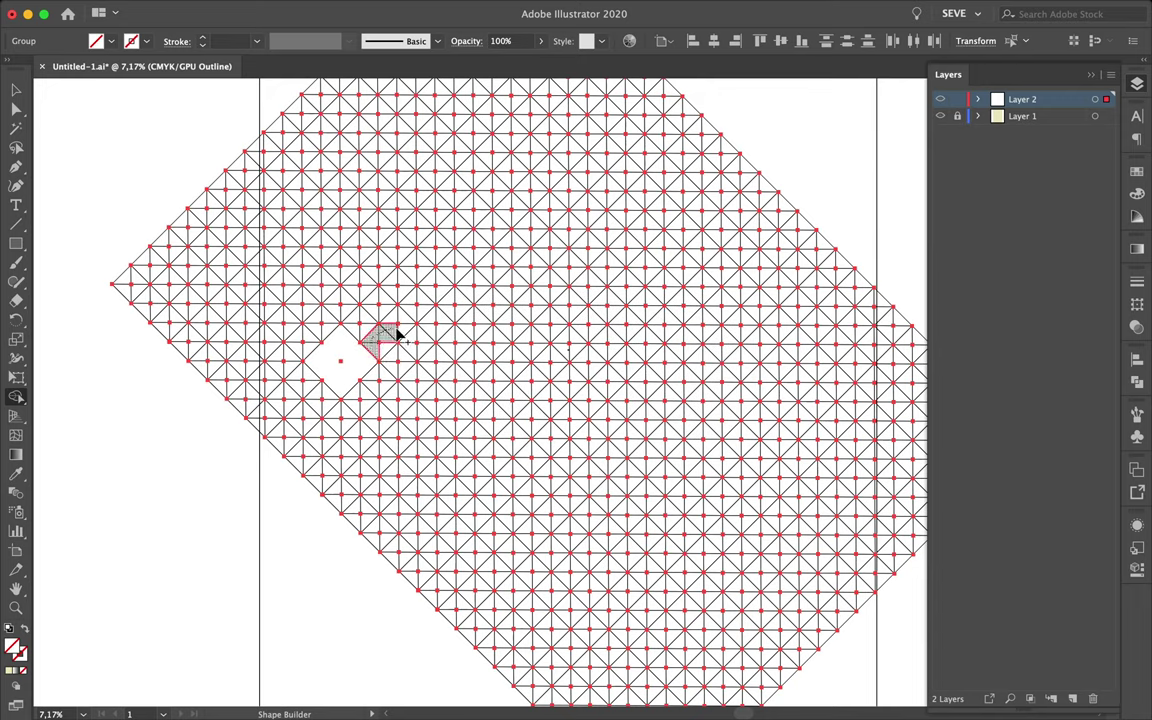
mouse_move(409, 340)
mouse_down()
mouse_move(383, 424)
mouse_move(449, 382)
mouse_move(433, 404)
mouse_up()
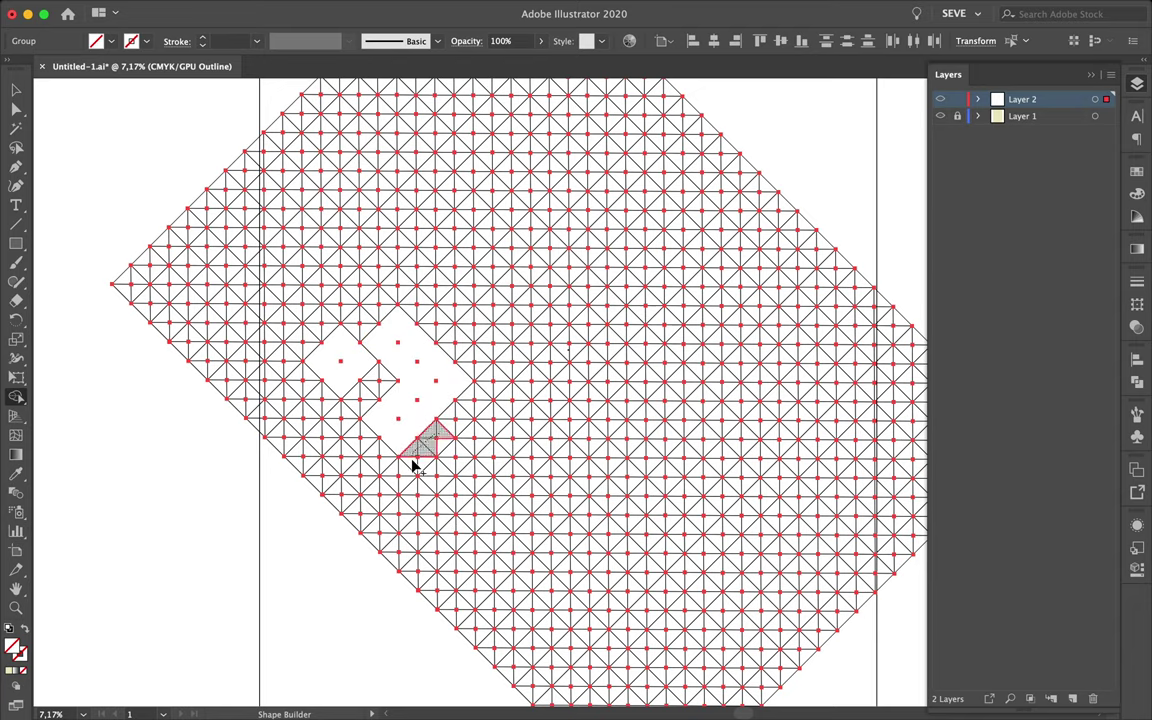
mouse_move(413, 465)
mouse_down()
mouse_move(411, 482)
mouse_move(503, 489)
mouse_move(481, 476)
mouse_move(458, 541)
mouse_move(435, 553)
mouse_move(497, 455)
mouse_up()
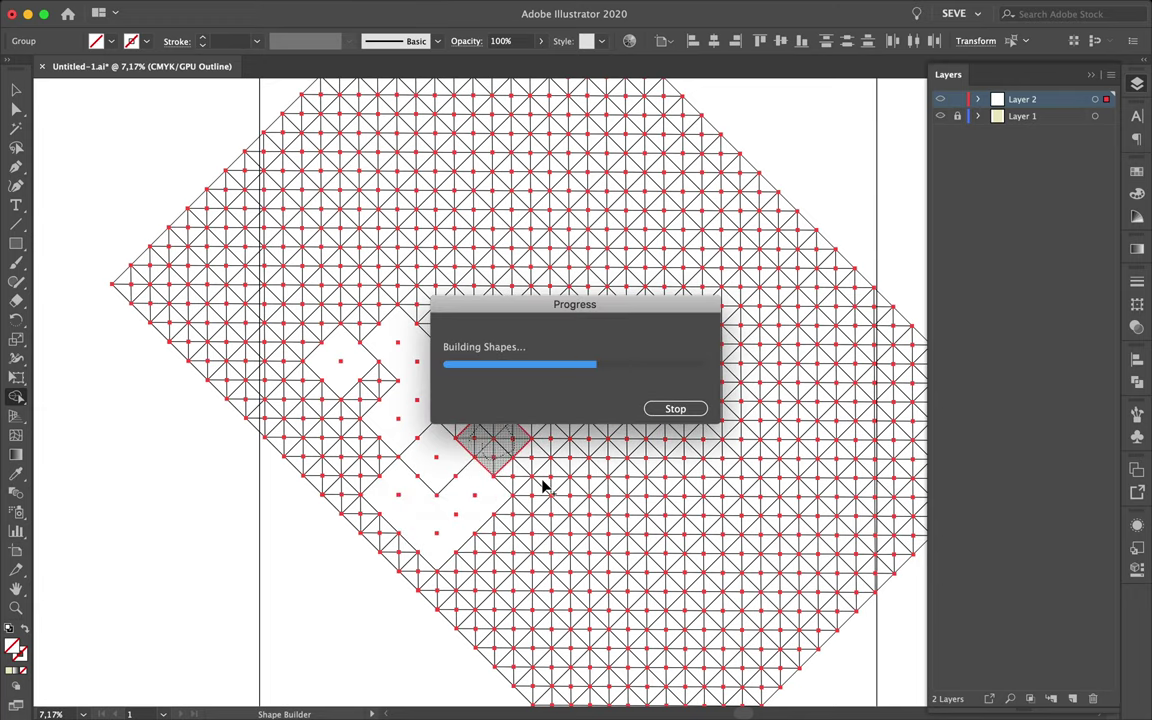
drag(524, 496, 510, 527)
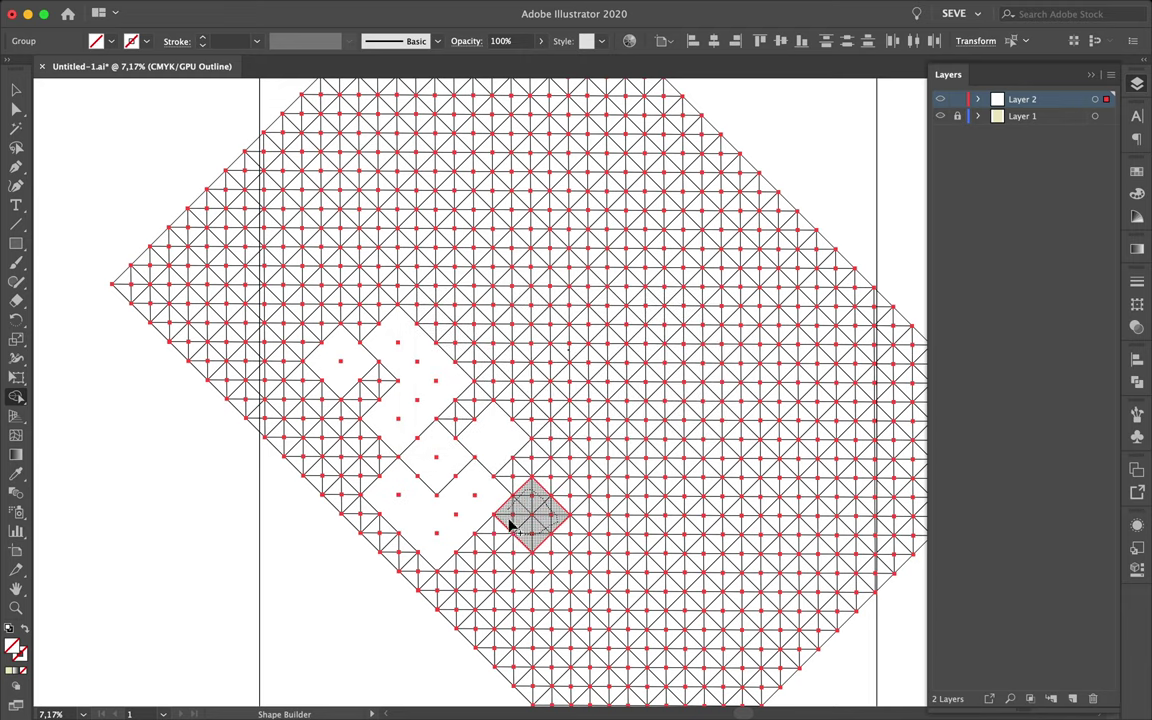
mouse_move(543, 437)
mouse_down()
mouse_move(579, 463)
mouse_move(570, 472)
mouse_up()
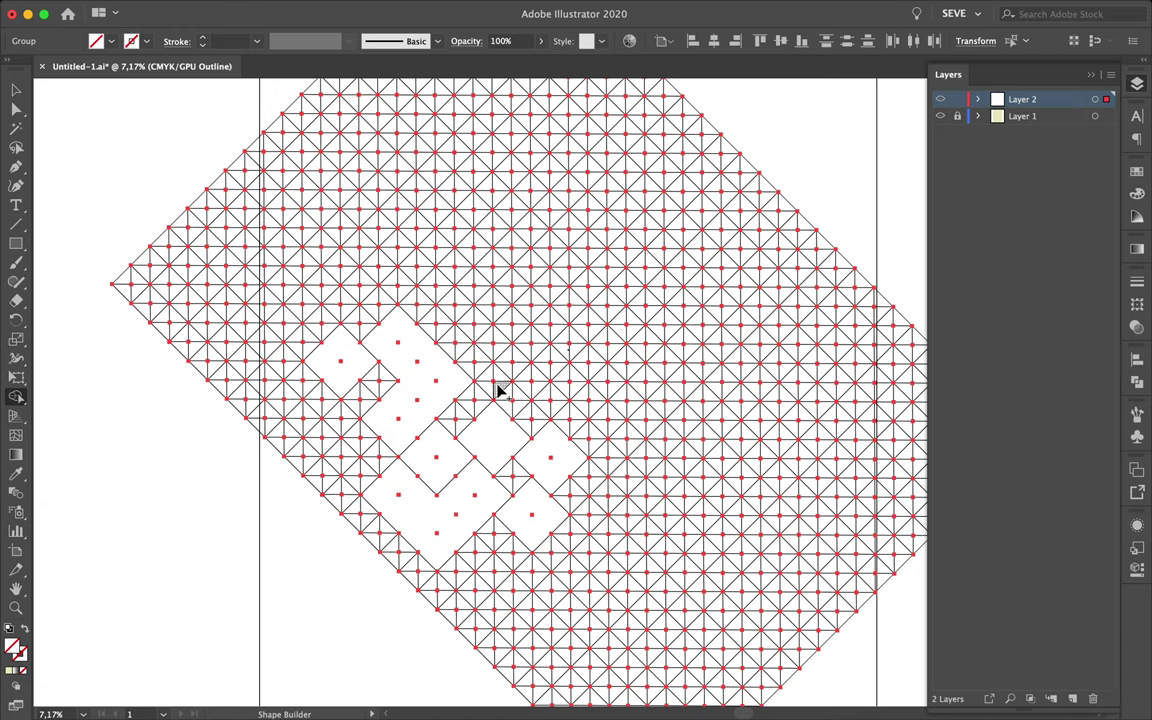
drag(498, 398, 540, 391)
scroll(540, 391, up, 2)
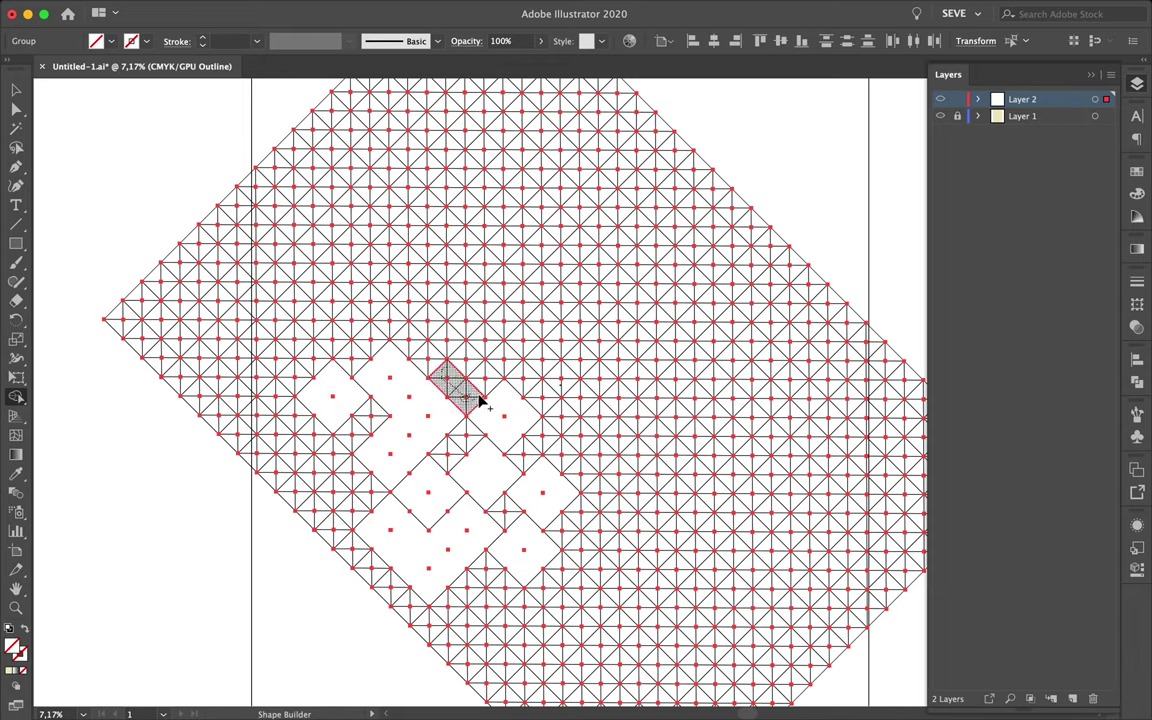
drag(480, 400, 458, 368)
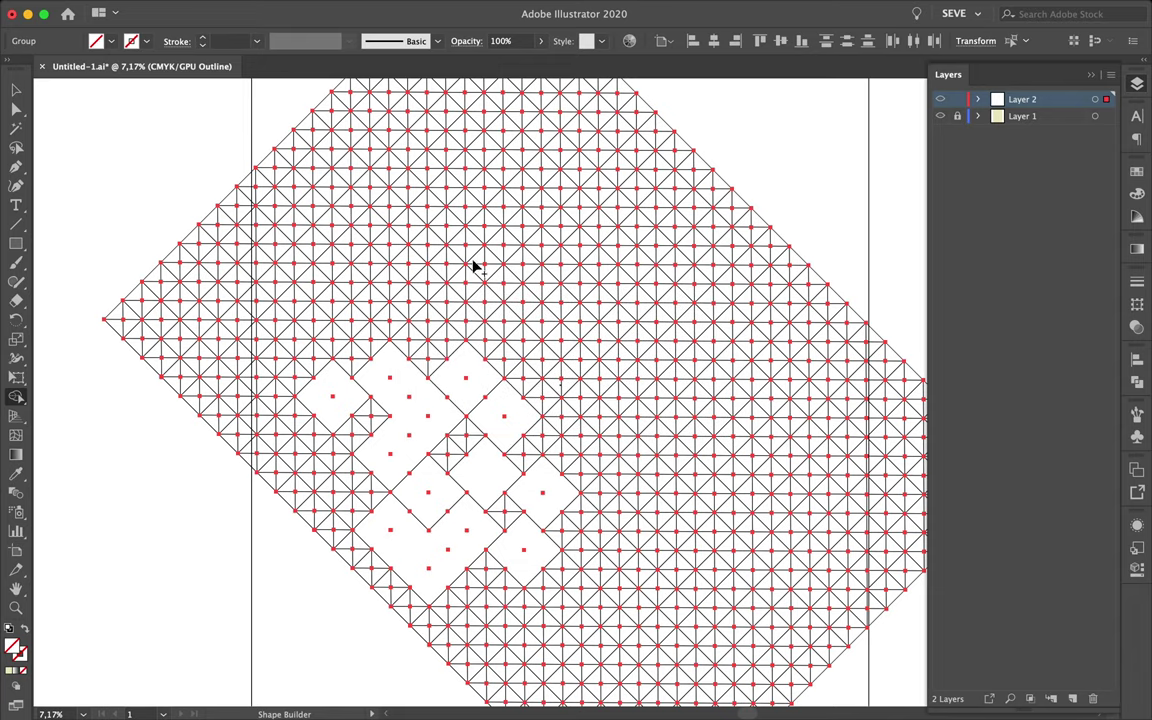
- Merge a rectangle, a full diamond and an upper-right band, plus two left-side diamonds
mouse_move(472, 270)
mouse_down()
mouse_move(522, 226)
mouse_move(555, 265)
mouse_move(587, 253)
mouse_move(523, 260)
mouse_move(630, 288)
mouse_move(540, 287)
mouse_move(545, 327)
mouse_move(548, 298)
mouse_up()
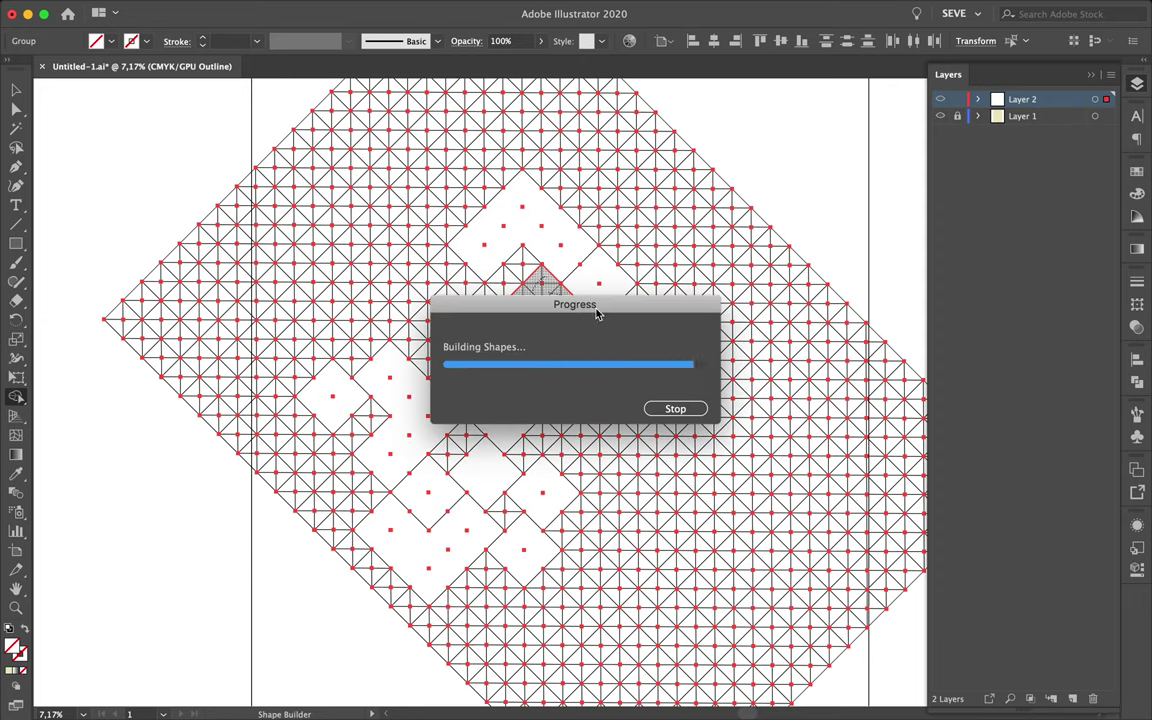
mouse_move(580, 368)
mouse_down()
mouse_move(586, 329)
mouse_move(648, 210)
mouse_move(640, 268)
mouse_move(694, 298)
mouse_move(630, 345)
mouse_move(671, 287)
mouse_up()
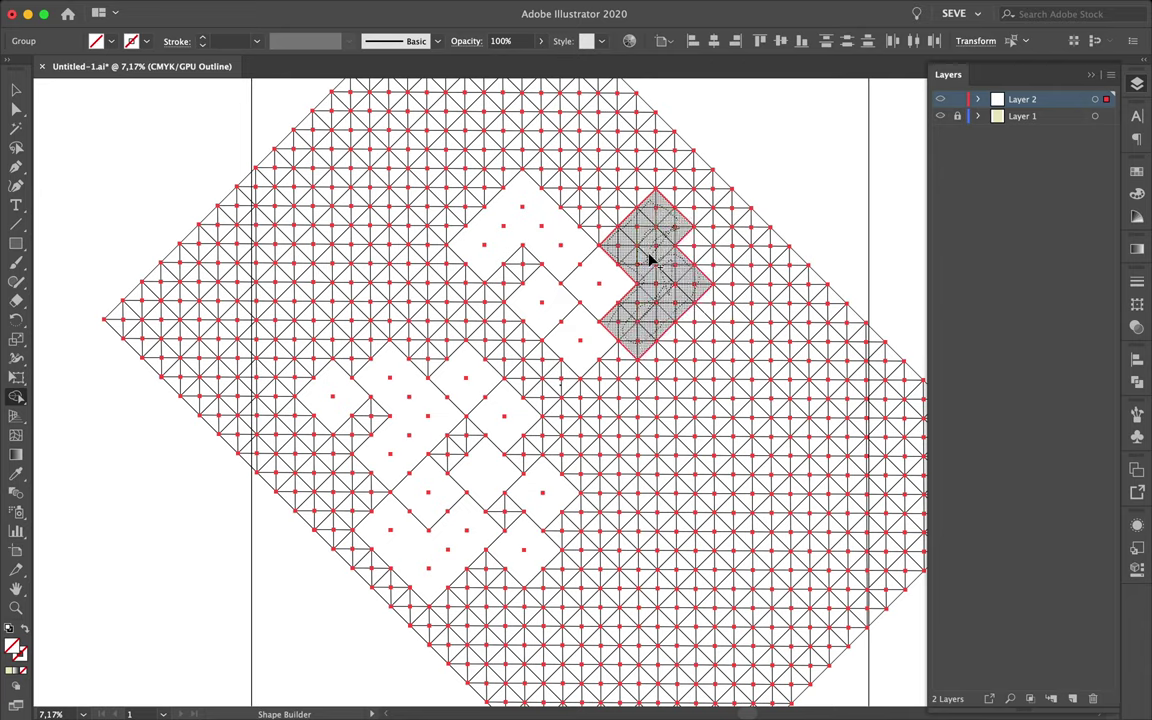
mouse_move(697, 214)
mouse_down()
mouse_move(612, 139)
mouse_move(578, 176)
mouse_move(625, 175)
mouse_move(668, 195)
mouse_move(498, 140)
mouse_up()
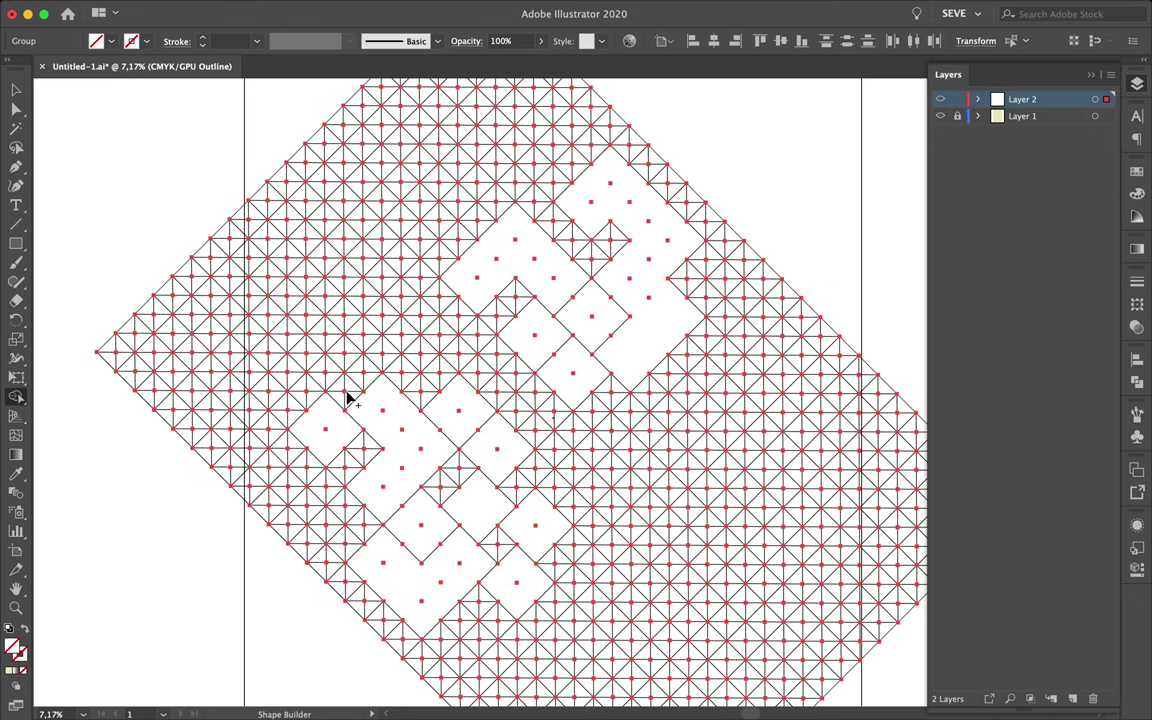
mouse_move(348, 398)
mouse_down()
mouse_move(368, 368)
mouse_move(327, 380)
mouse_move(322, 366)
mouse_up()
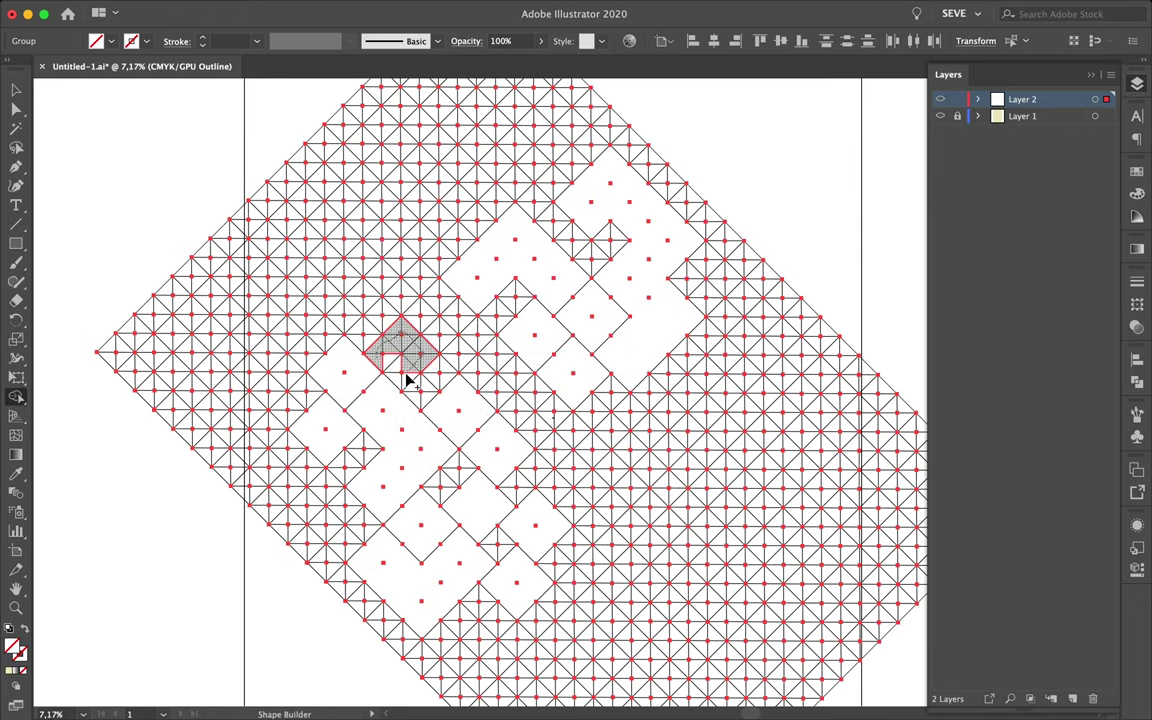
click(393, 365)
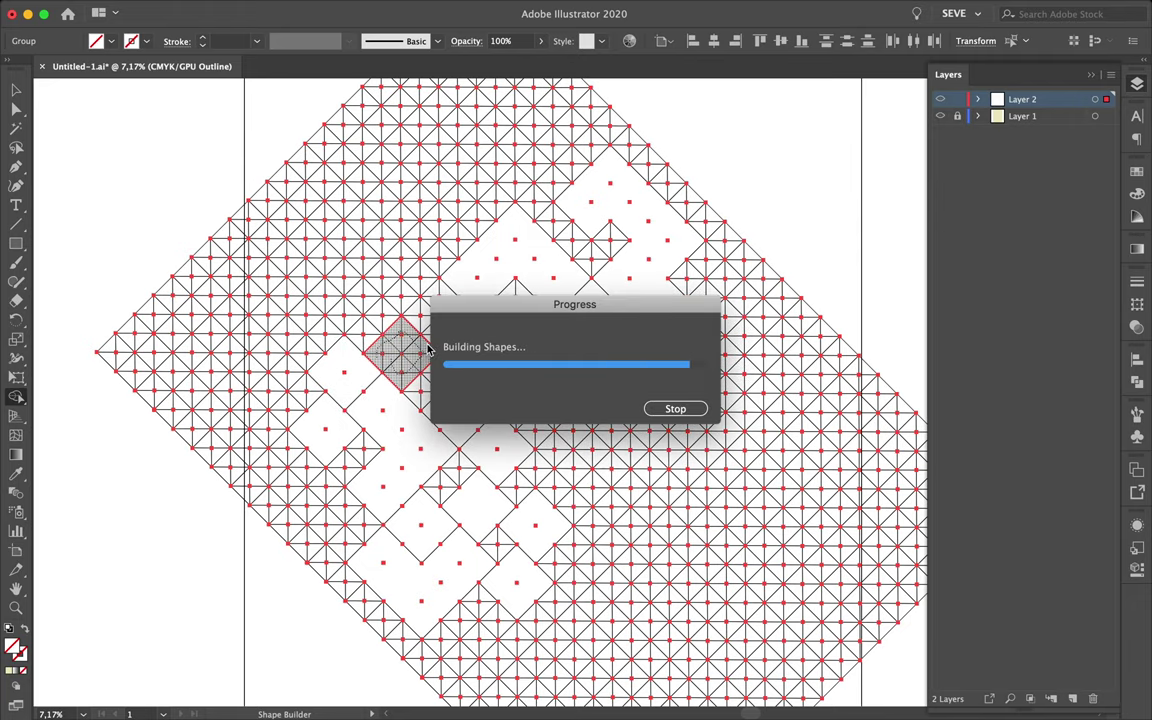
- Merge an L-shaped group, a square cell and a diamond near the bottom into a T-shaped block
scroll(627, 548, down, 1)
scroll(600, 552, down, 4)
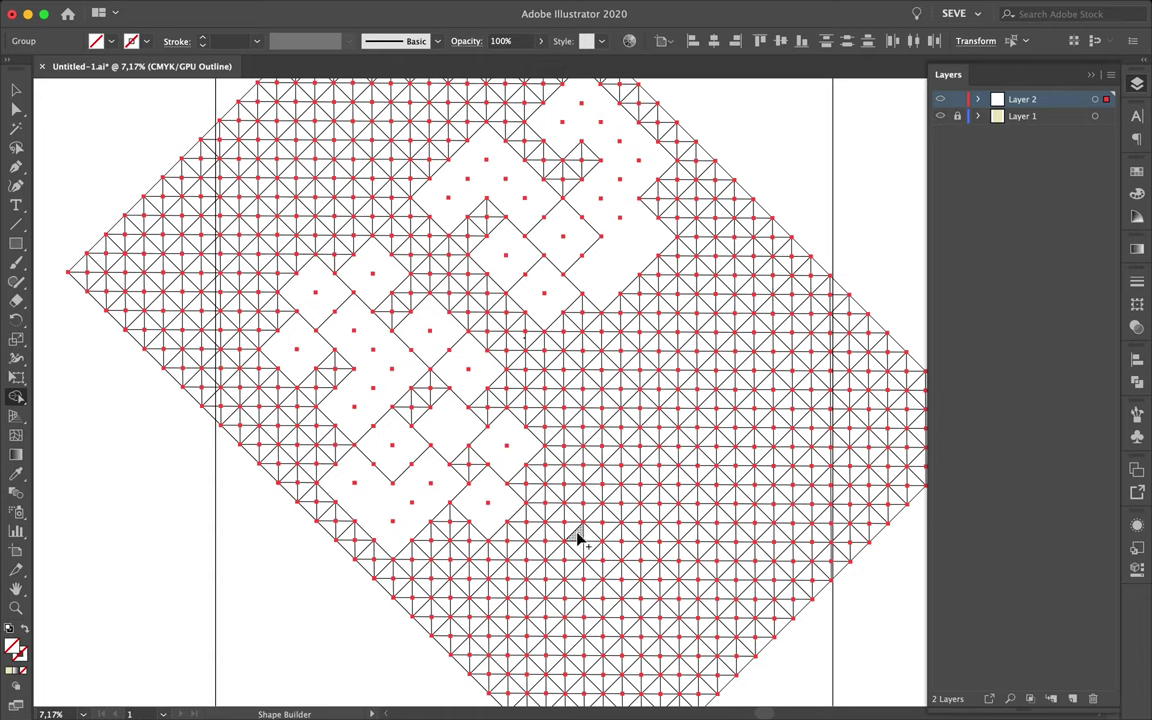
mouse_move(561, 537)
mouse_down()
mouse_move(568, 555)
mouse_move(570, 540)
mouse_move(652, 610)
mouse_up()
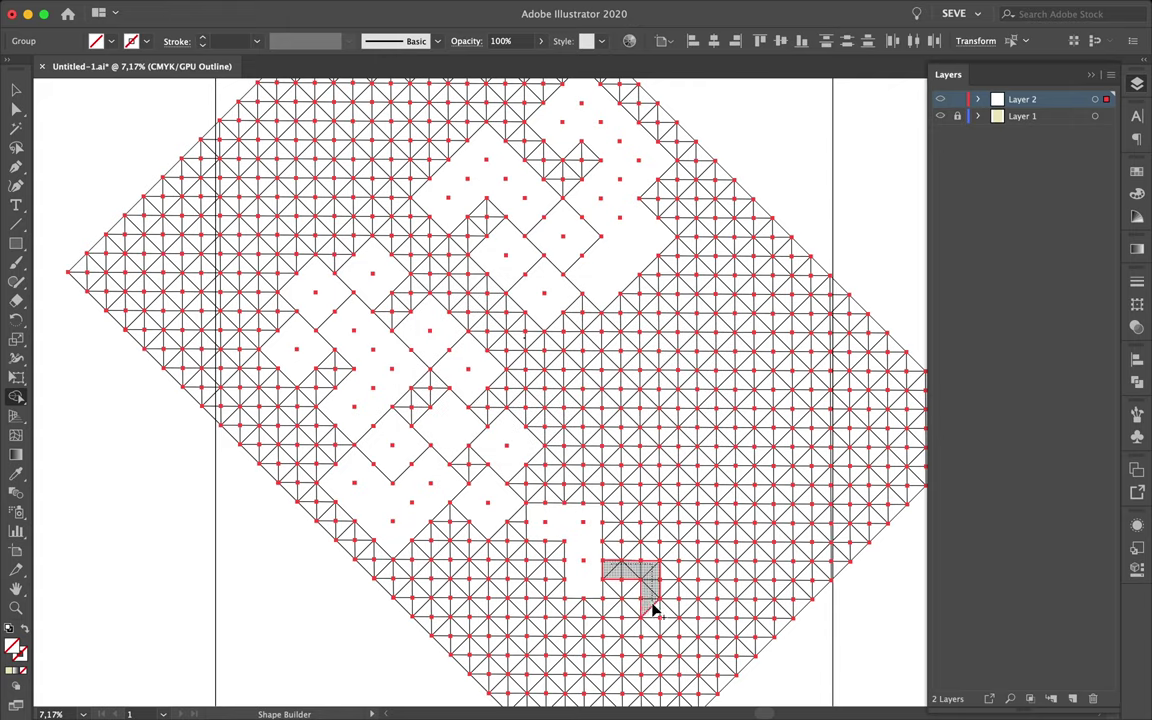
click(643, 597)
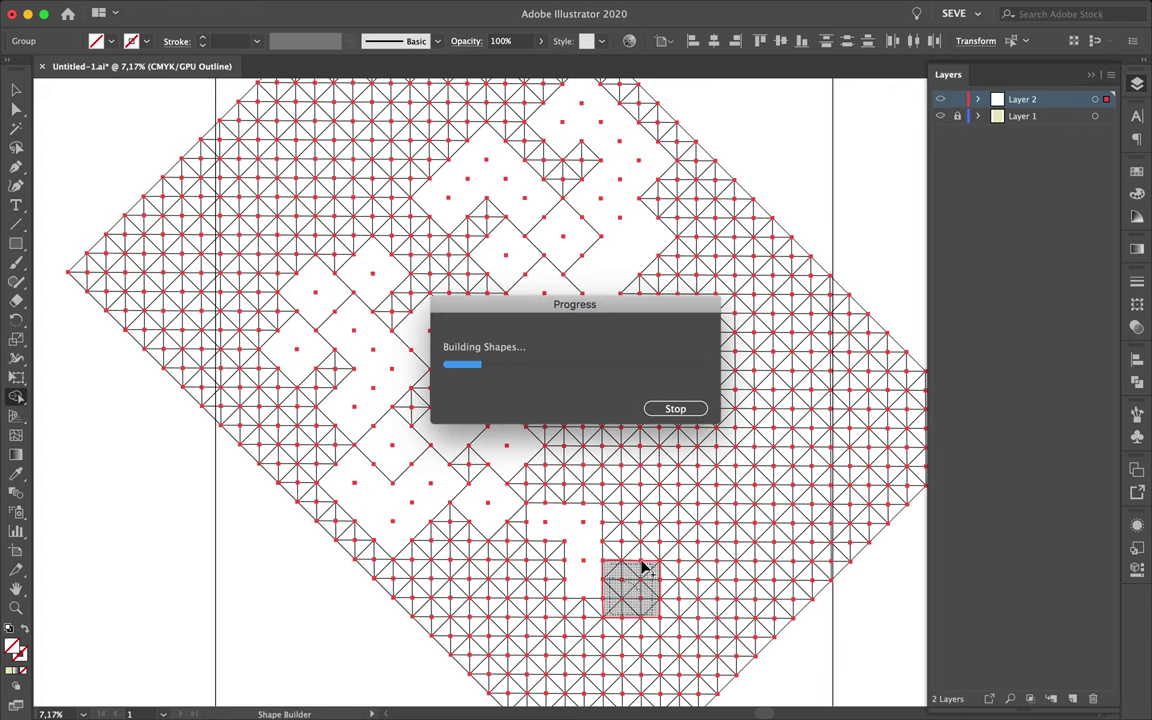
mouse_move(607, 388)
mouse_down()
mouse_move(632, 380)
mouse_move(632, 392)
mouse_up()
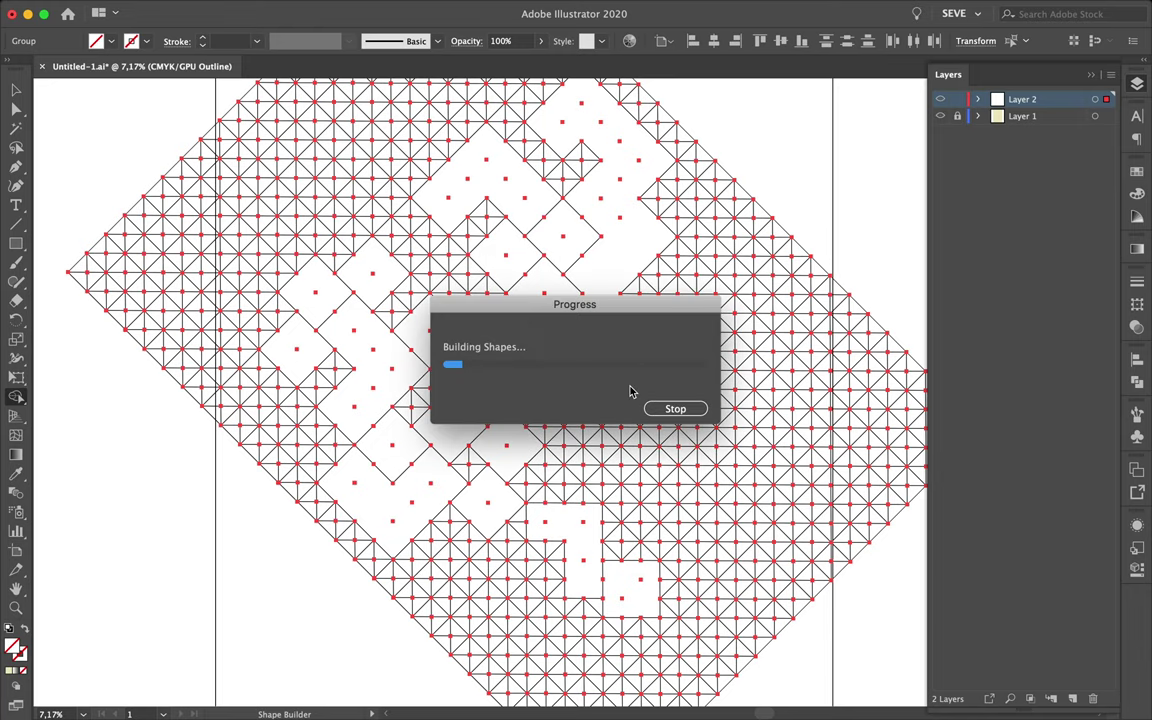
scroll(358, 178, up, 2)
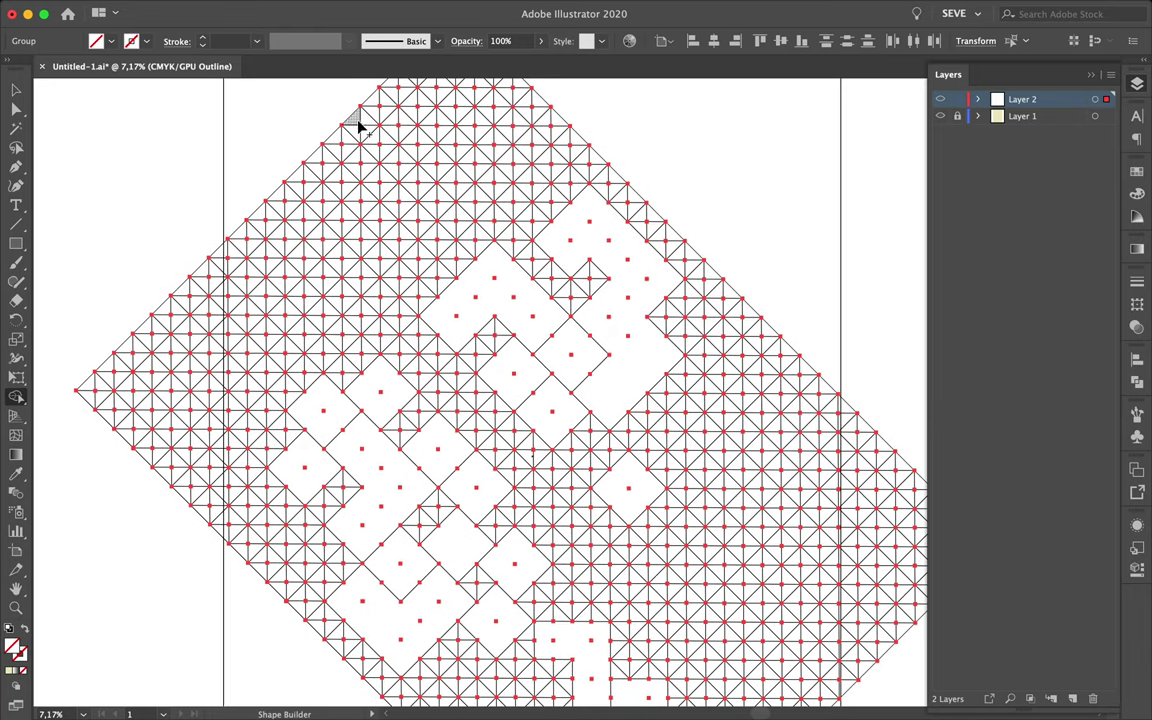
- Merge a widened strip along the upper-left edge and adjacent diamonds into one block
mouse_move(355, 122)
mouse_down()
mouse_move(313, 236)
mouse_move(342, 262)
mouse_up()
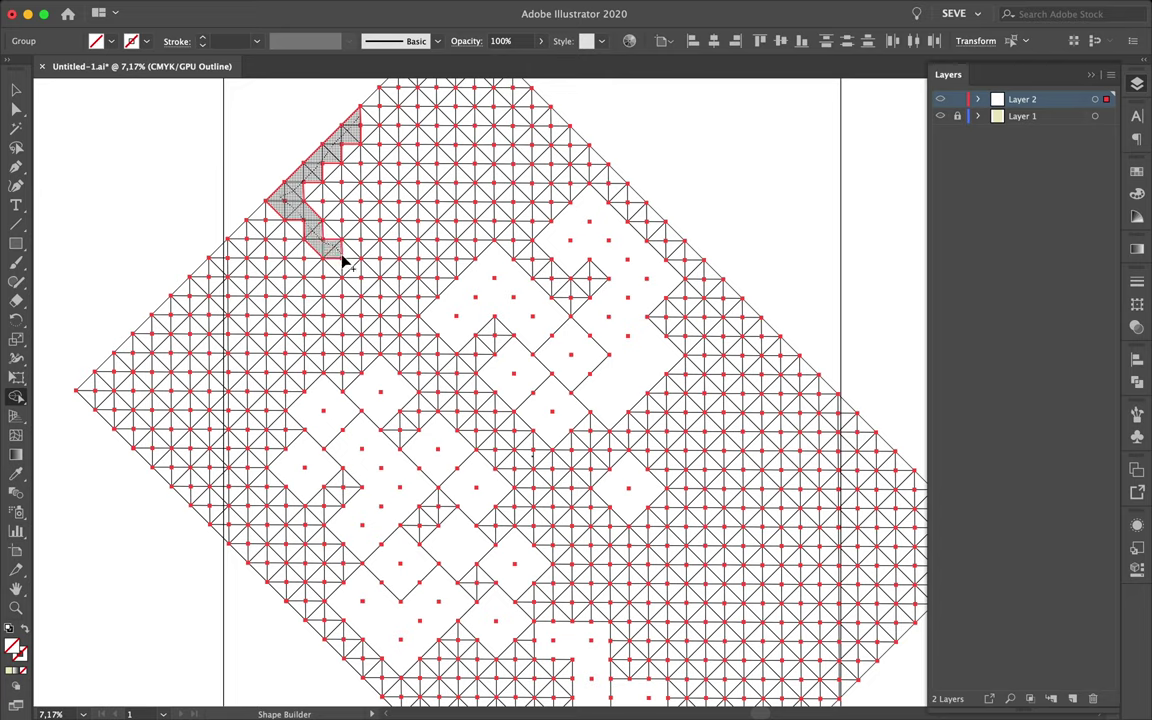
mouse_move(302, 215)
mouse_down()
mouse_move(356, 148)
mouse_move(319, 218)
mouse_move(327, 198)
mouse_move(368, 244)
mouse_move(328, 239)
mouse_up()
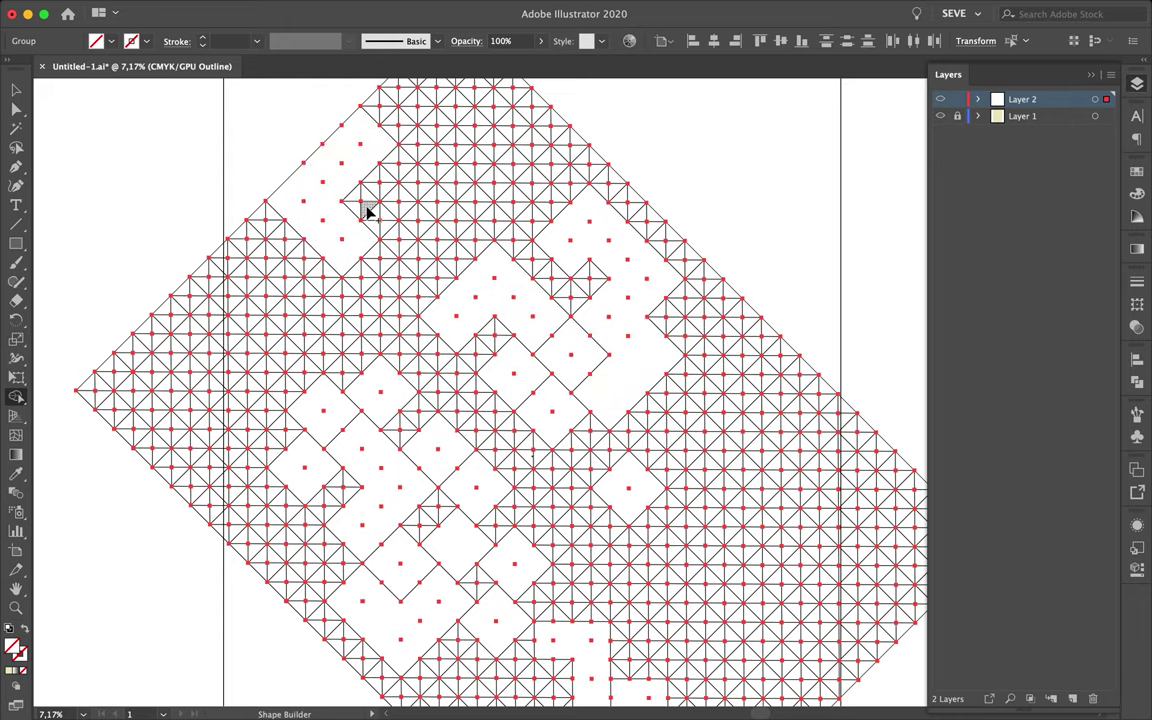
mouse_move(360, 202)
mouse_down()
mouse_move(373, 180)
mouse_move(398, 211)
mouse_move(352, 210)
mouse_up()
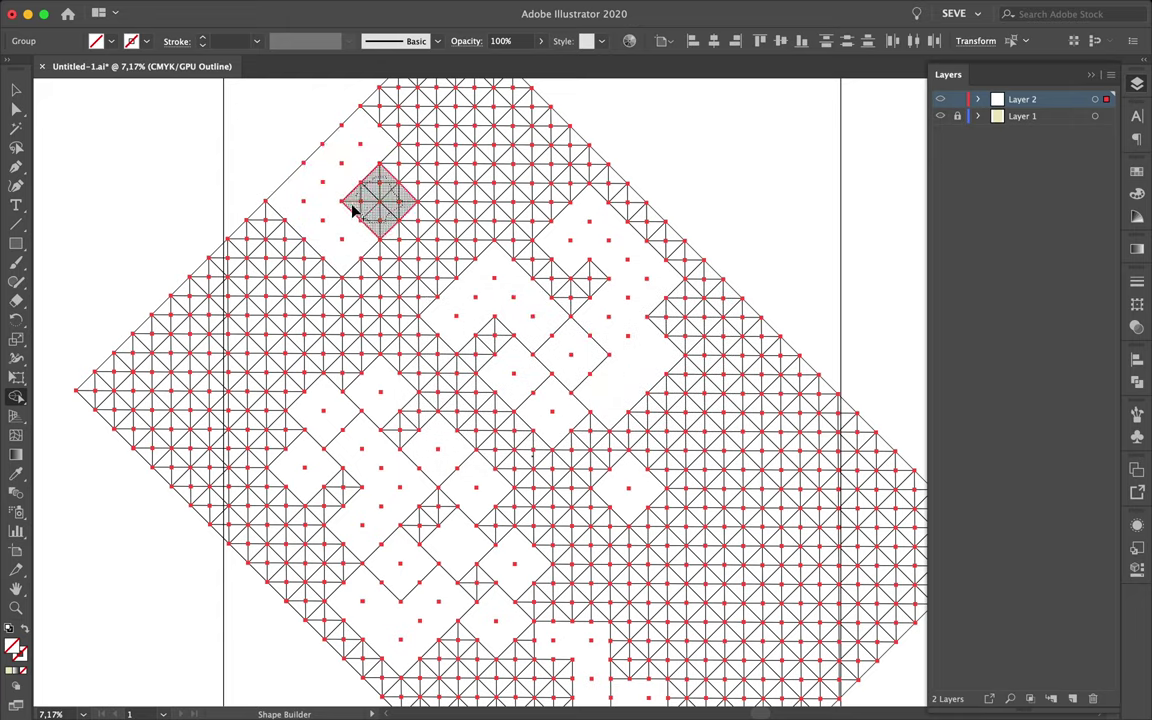
mouse_move(421, 226)
mouse_down()
mouse_move(380, 260)
mouse_move(404, 275)
mouse_move(411, 245)
mouse_up()
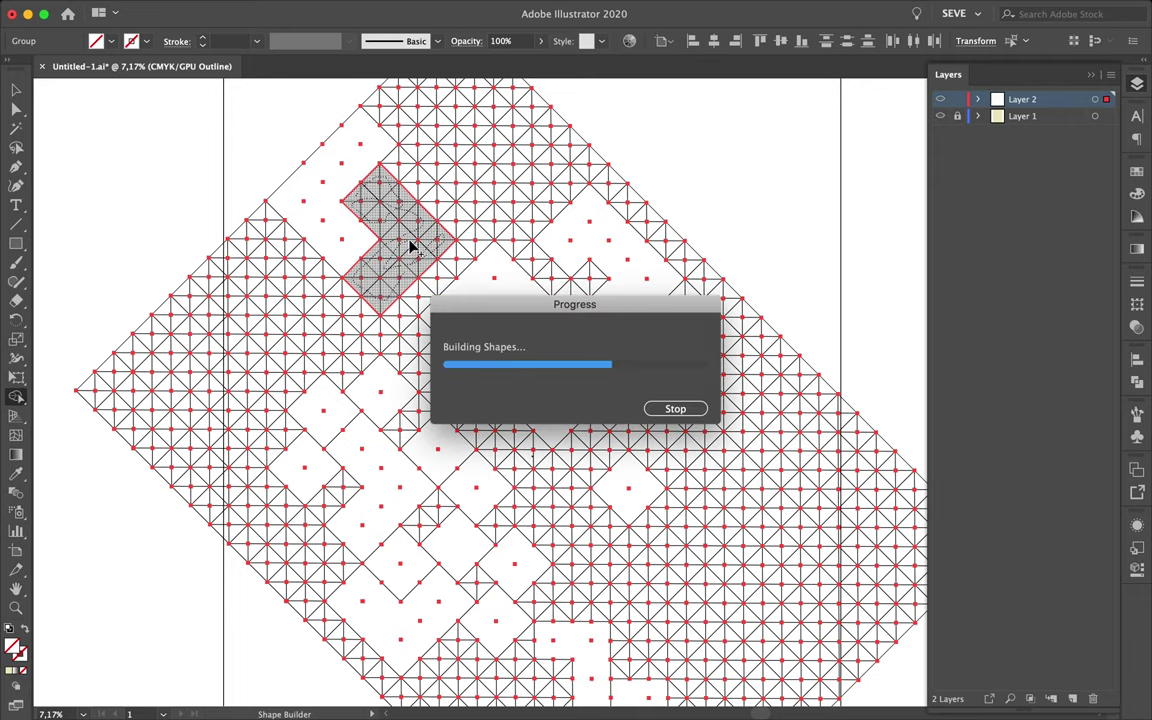
mouse_move(318, 283)
mouse_down()
mouse_move(319, 314)
mouse_move(388, 343)
mouse_up()
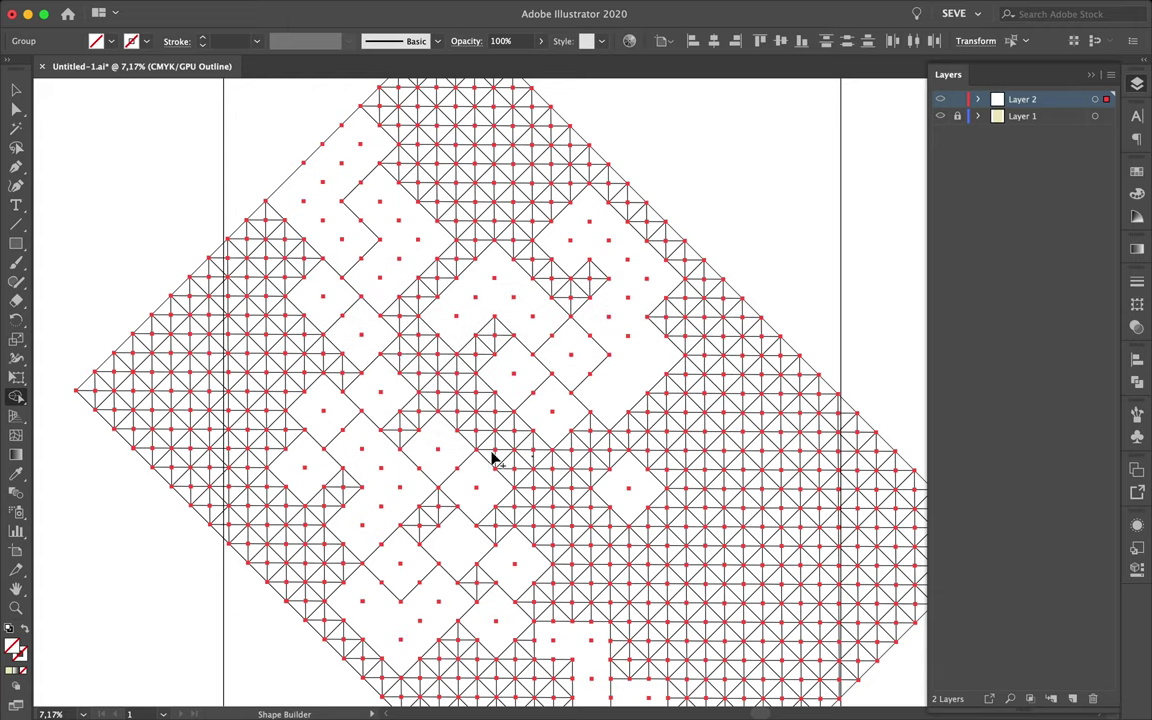
- Merge middle cells into an L-shaped block with a strip extending down and right
drag(478, 425, 519, 427)
drag(425, 368, 445, 400)
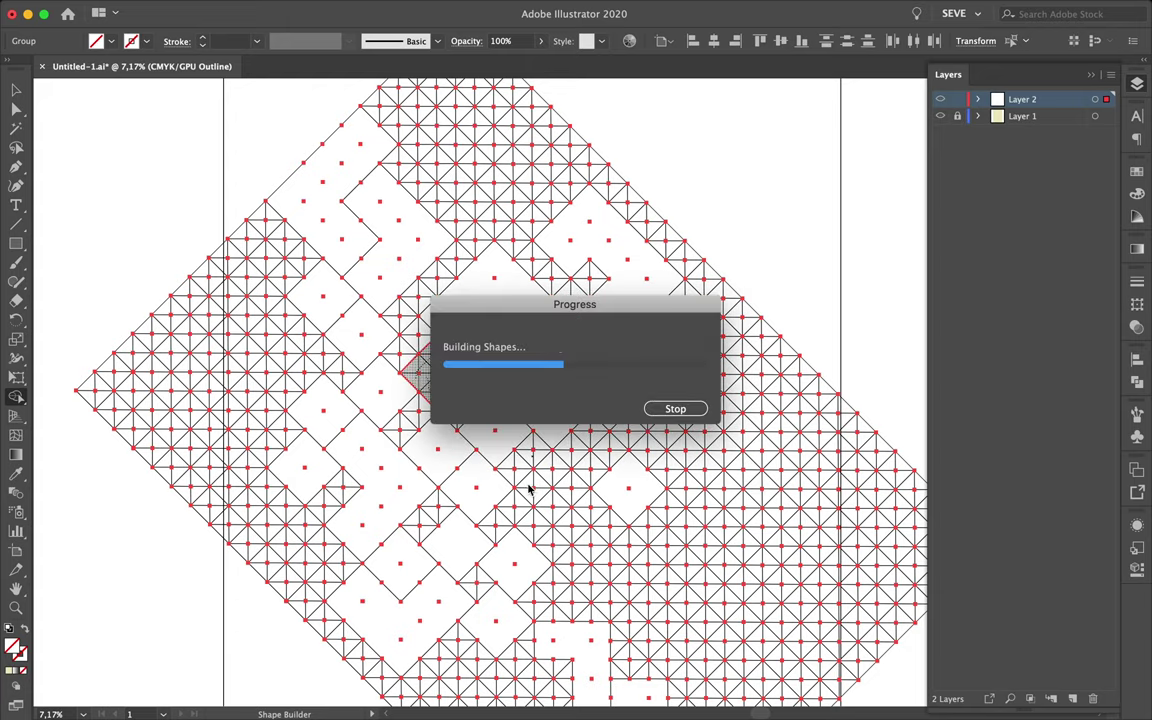
mouse_move(529, 488)
mouse_down()
mouse_move(622, 591)
mouse_move(689, 514)
mouse_move(650, 550)
mouse_move(558, 500)
mouse_up()
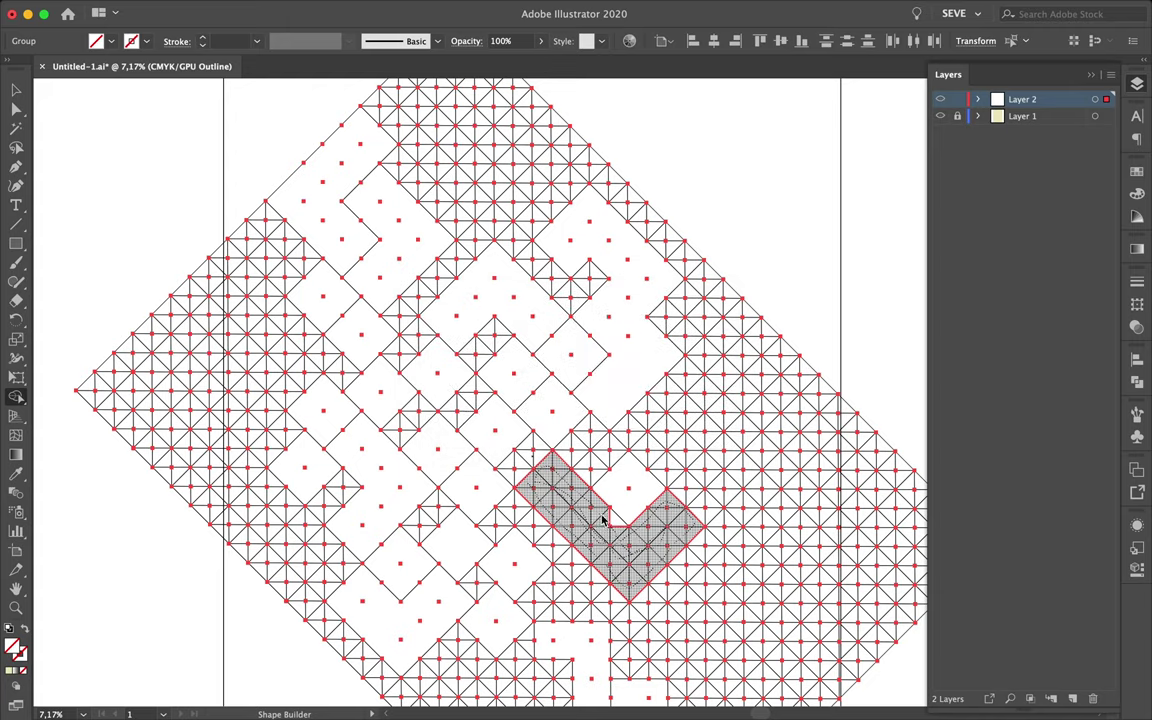
mouse_move(673, 560)
mouse_down()
mouse_move(712, 590)
mouse_move(766, 606)
mouse_move(809, 553)
mouse_up()
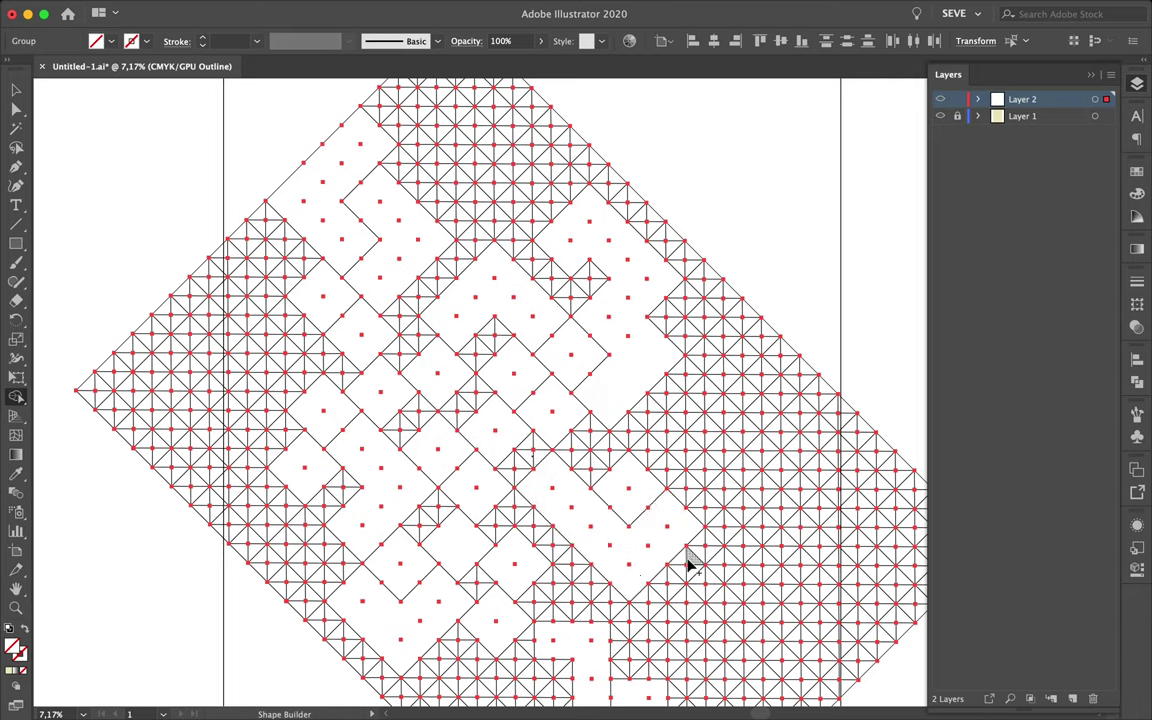
mouse_move(689, 561)
mouse_down()
mouse_move(720, 609)
mouse_move(776, 561)
mouse_move(764, 530)
mouse_move(743, 576)
mouse_move(703, 547)
mouse_move(675, 549)
mouse_up()
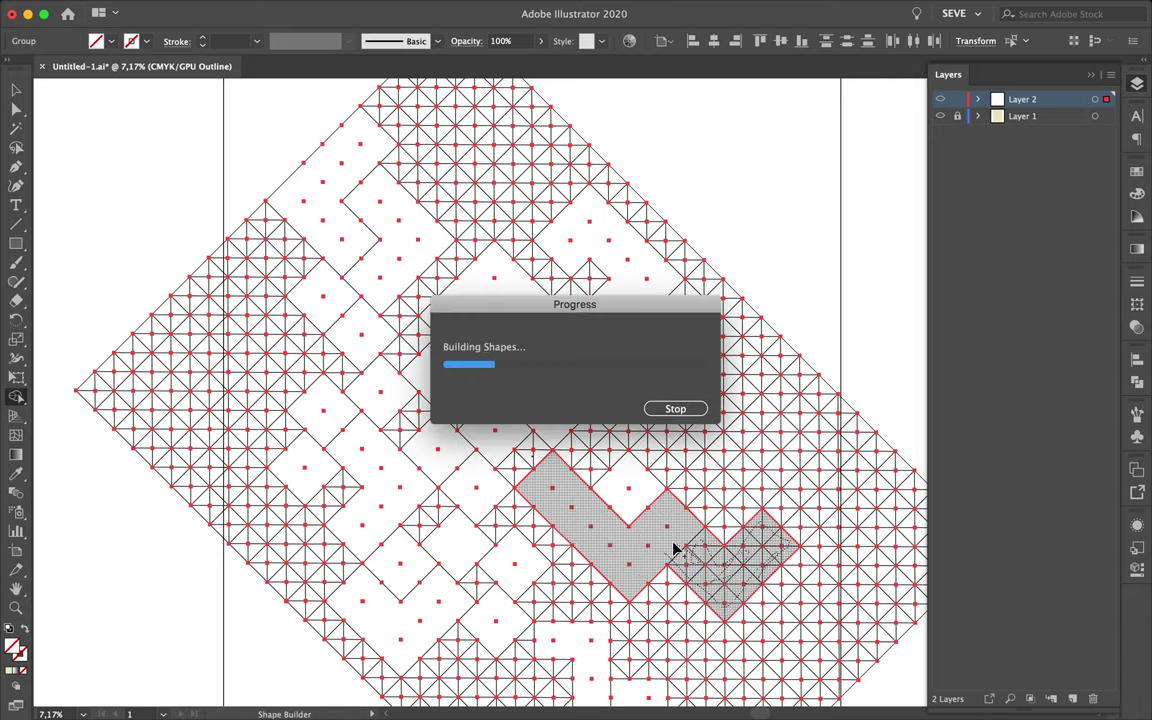
scroll(703, 537, down, 2)
- Merge runs of cells near the bottom, including an L-shaped run
scroll(660, 565, down, 2)
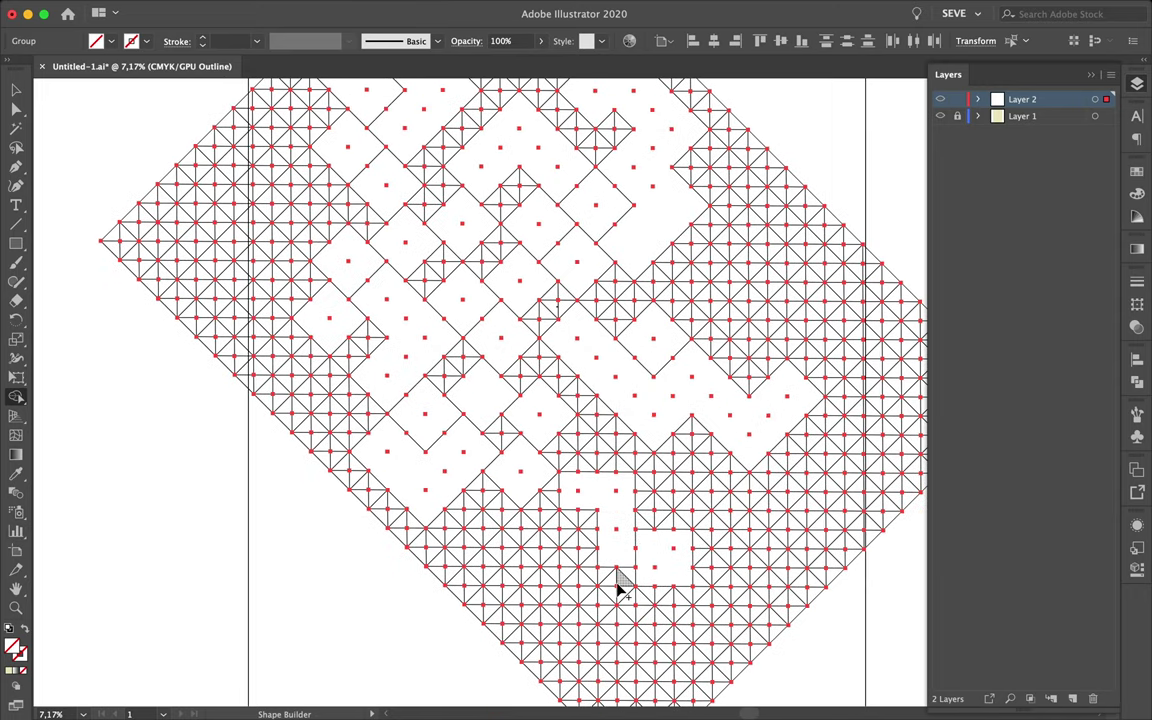
drag(593, 580, 590, 590)
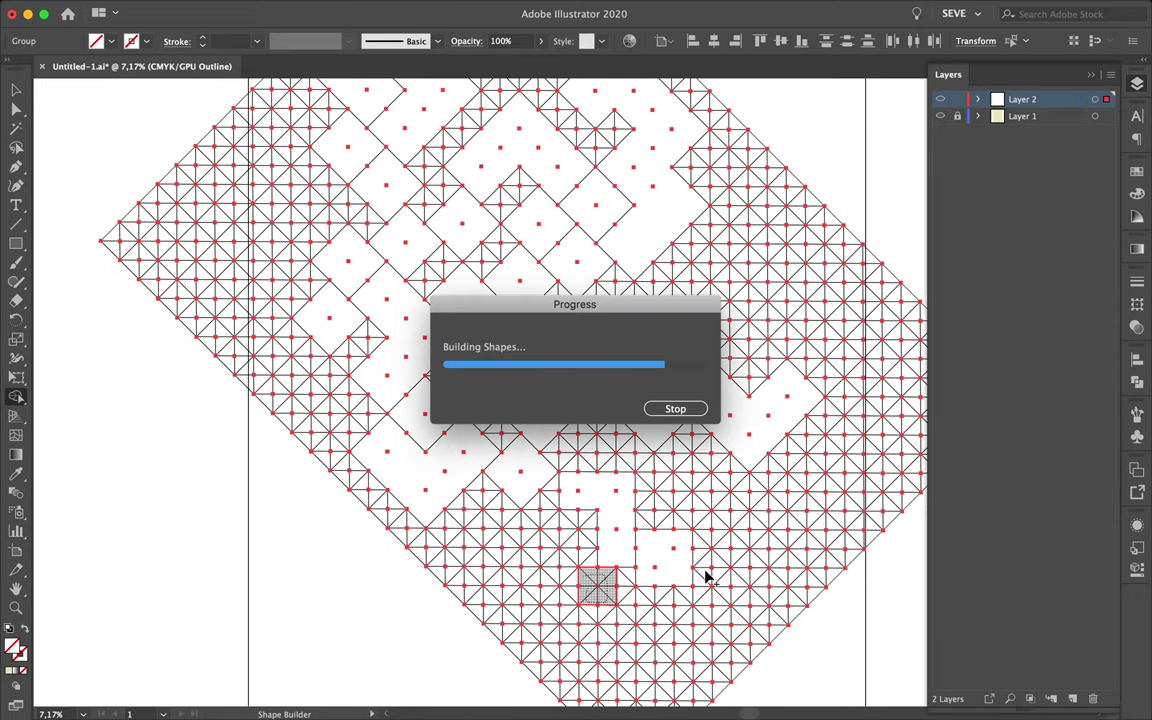
drag(669, 598, 686, 622)
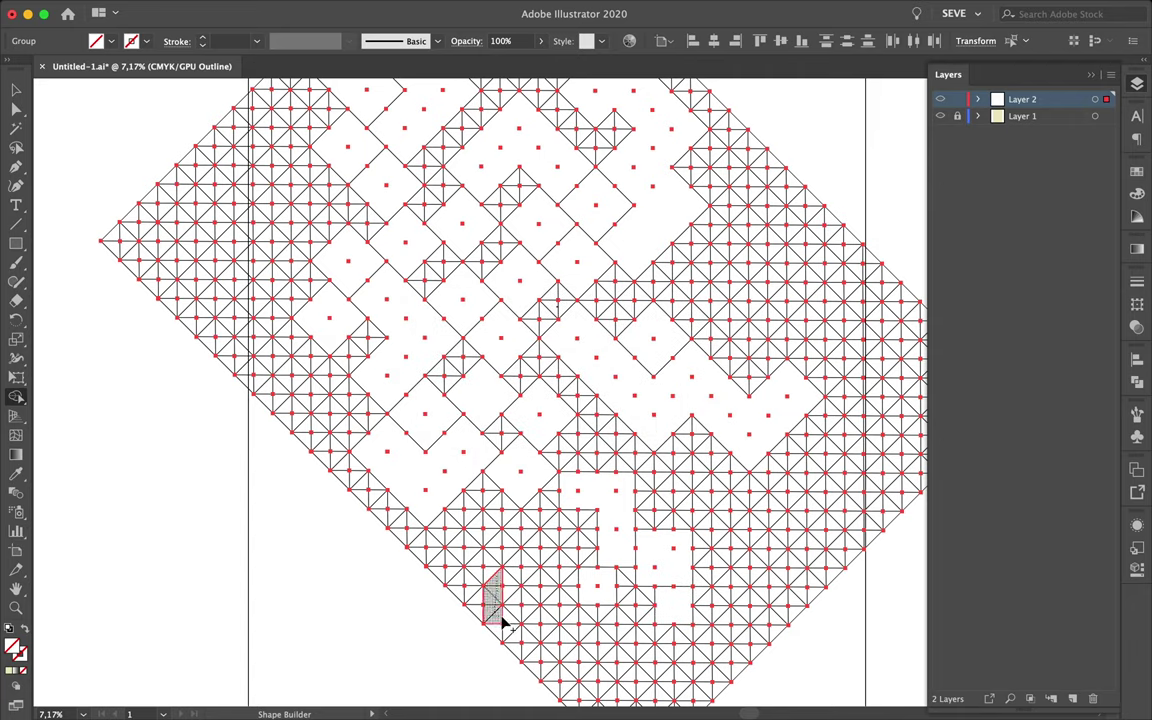
mouse_move(503, 622)
mouse_down()
mouse_move(550, 577)
mouse_move(535, 602)
mouse_up()
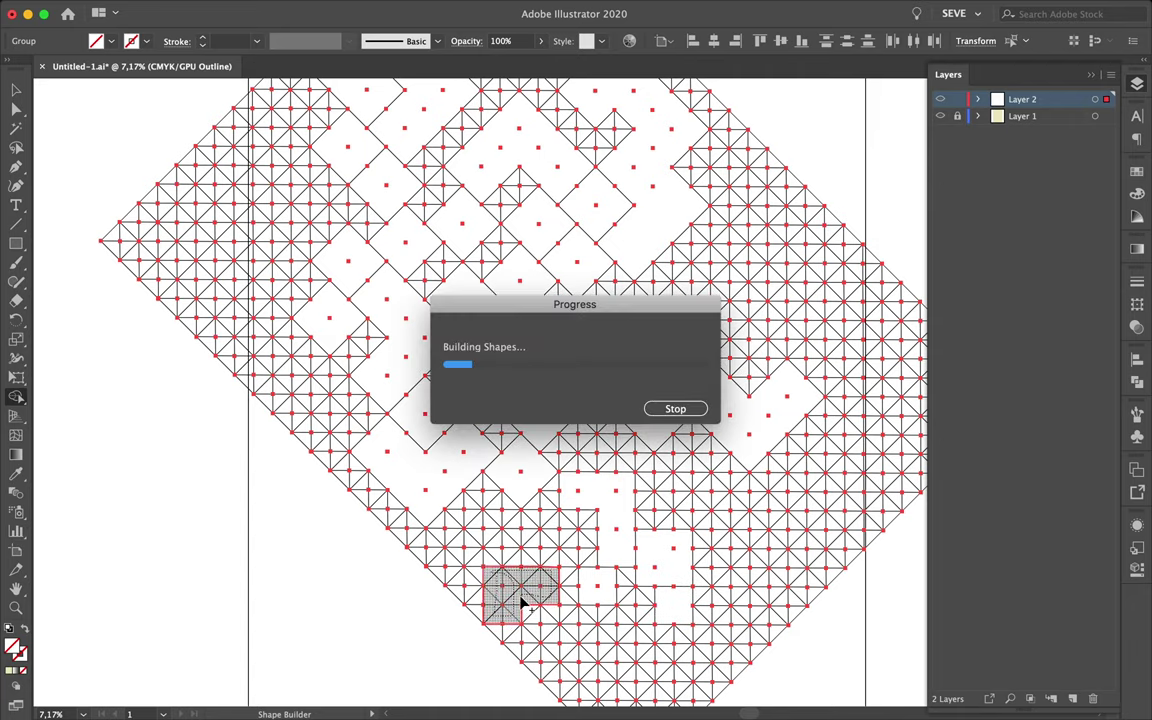
drag(551, 648, 548, 620)
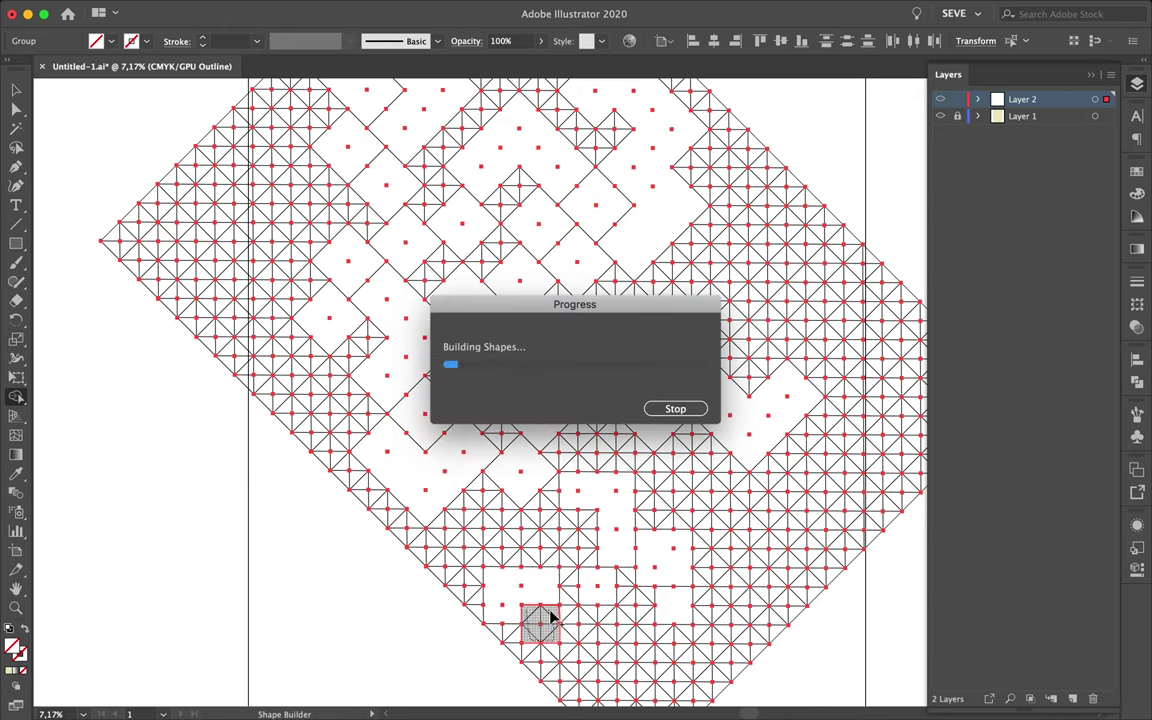
- Merge a row of small square cells and a right-side rectangle into blocks
click(590, 622)
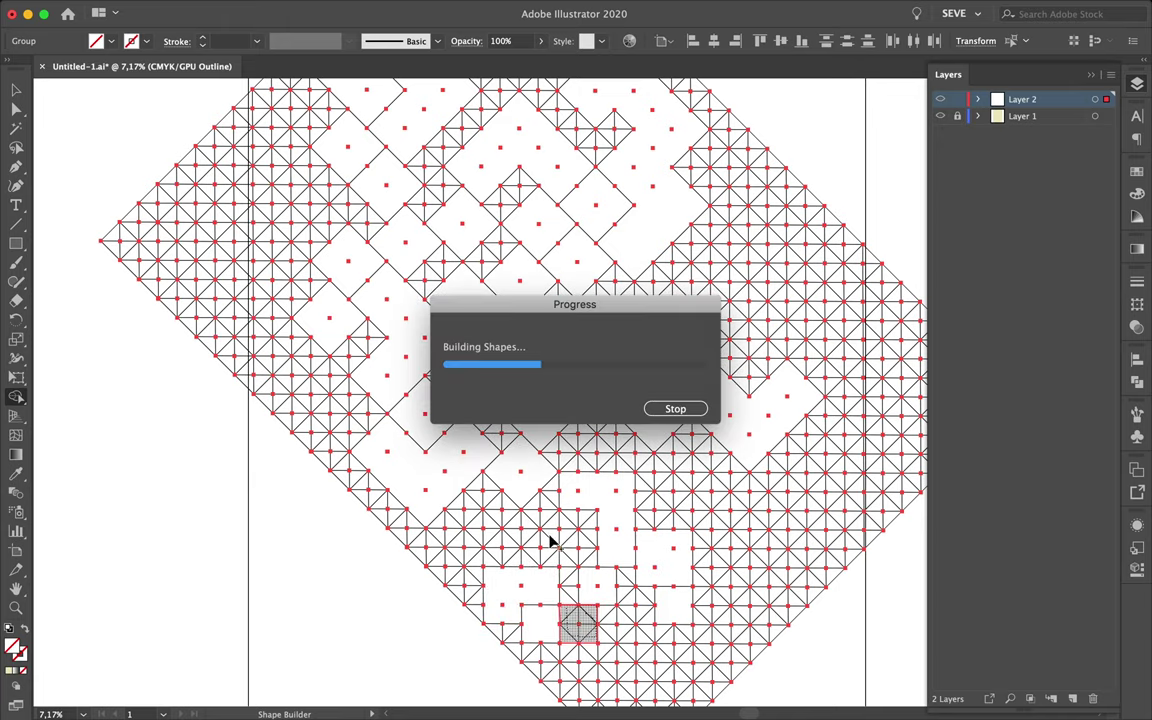
click(562, 543)
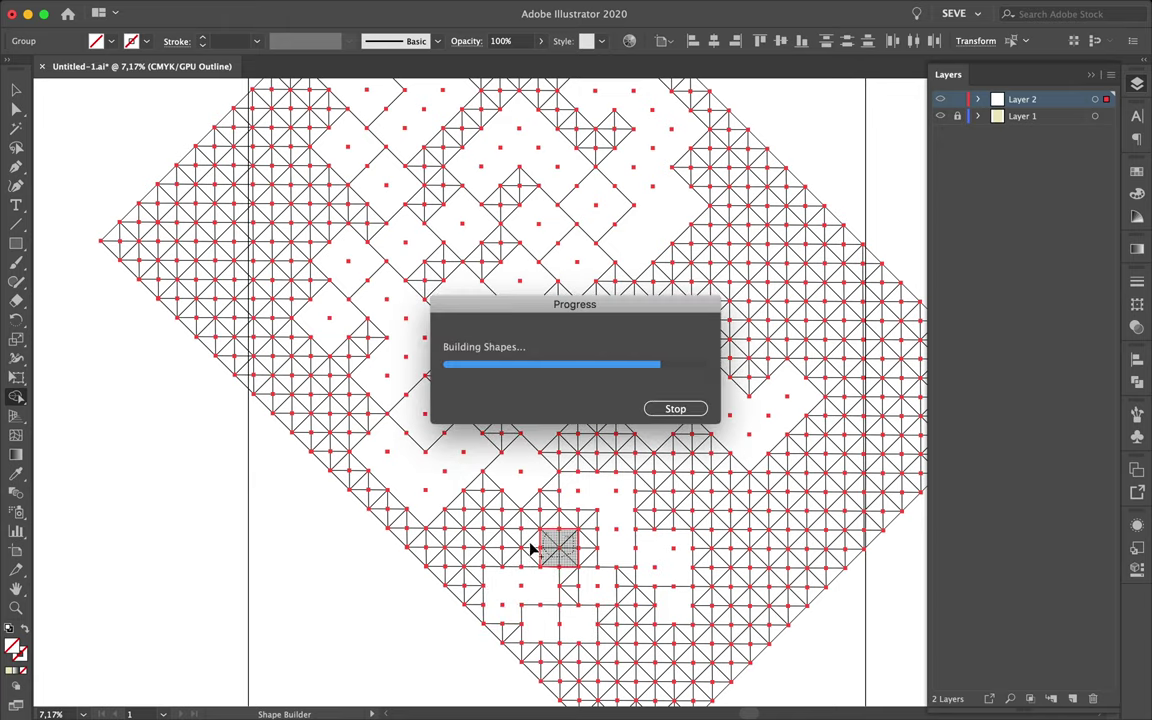
click(521, 546)
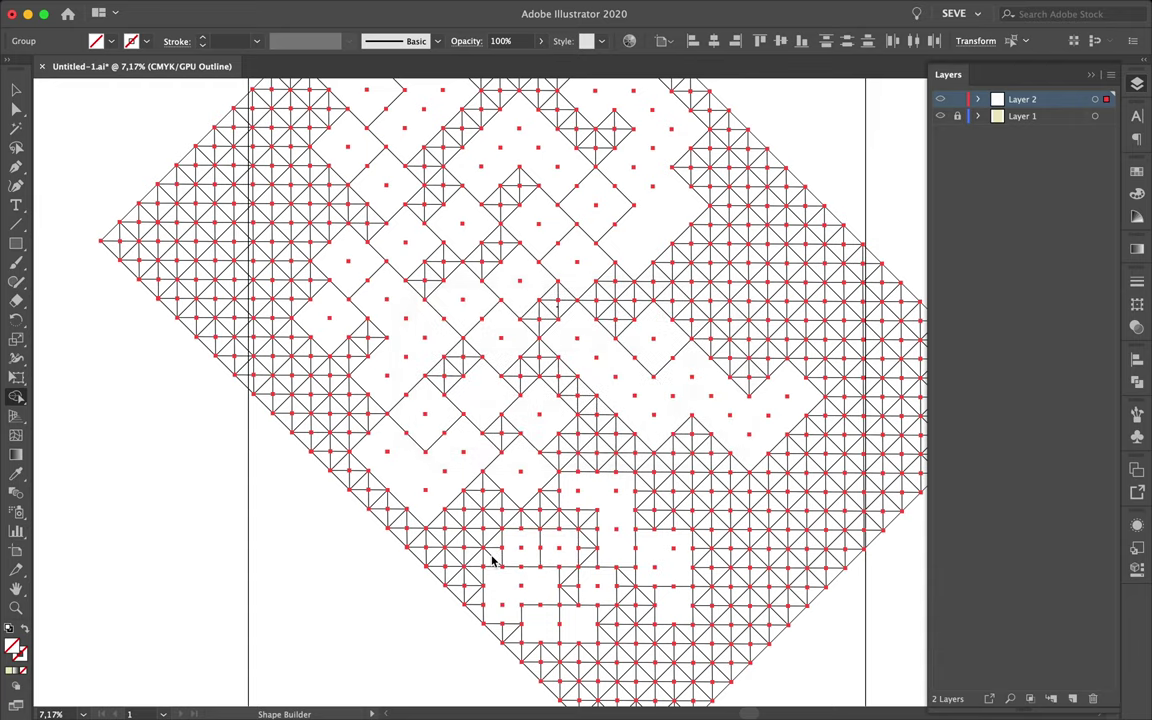
click(482, 546)
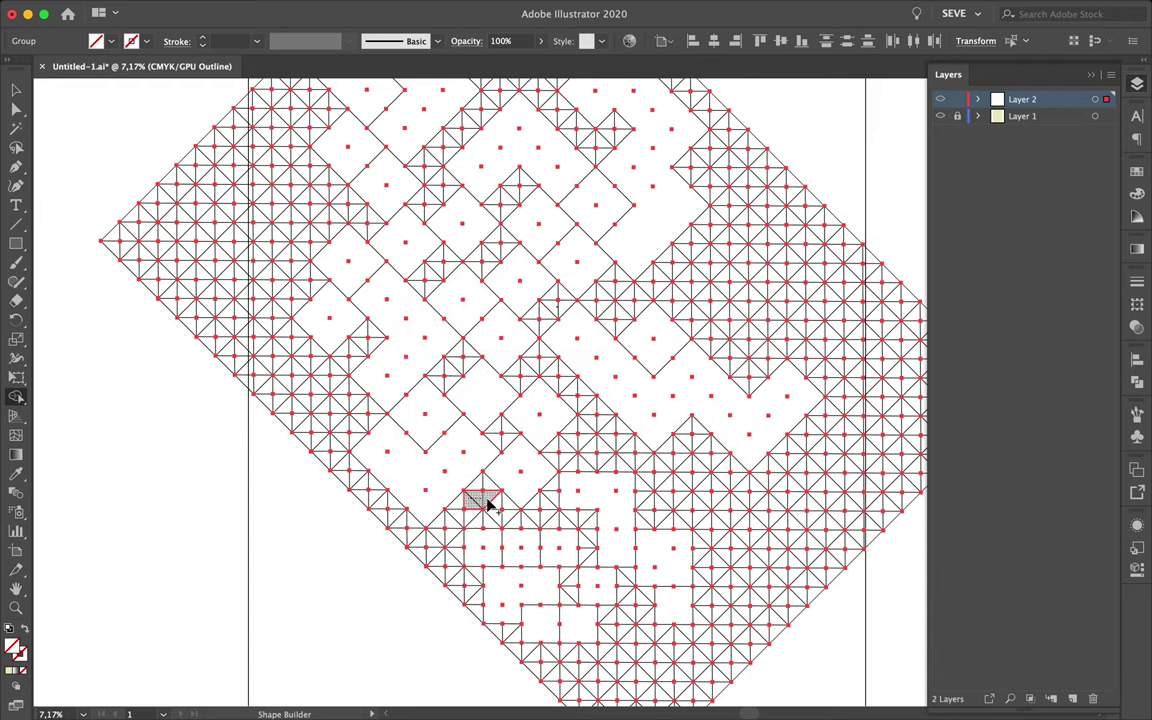
click(482, 505)
click(645, 503)
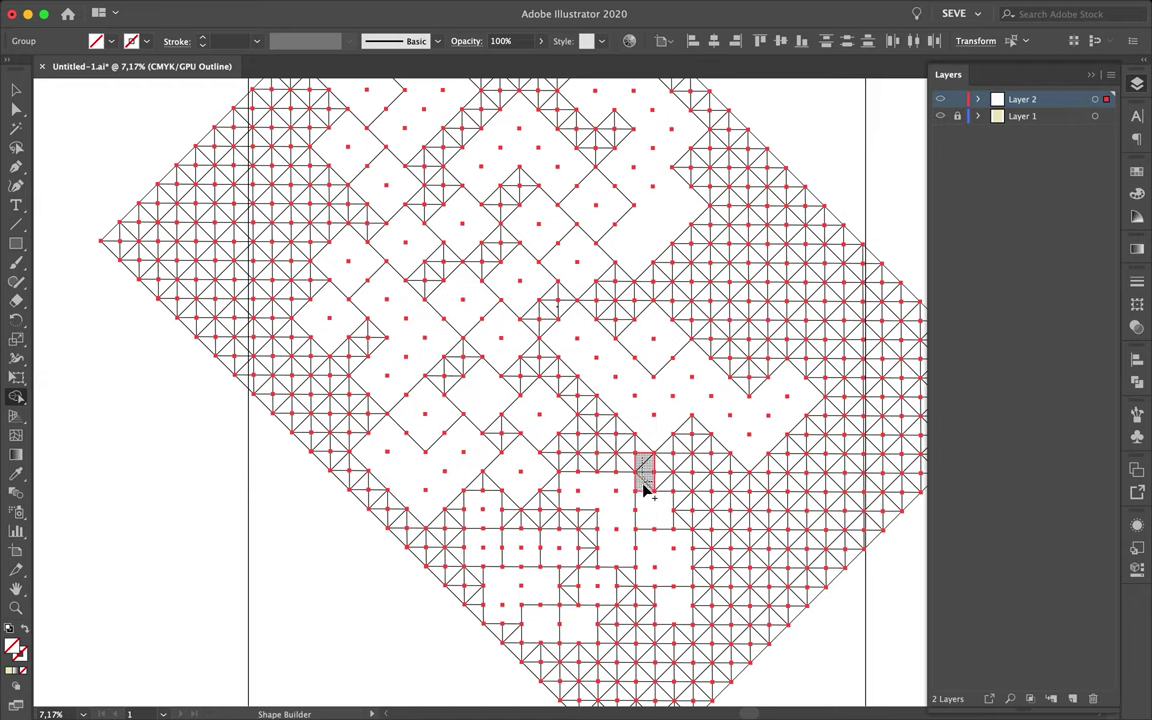
click(645, 487)
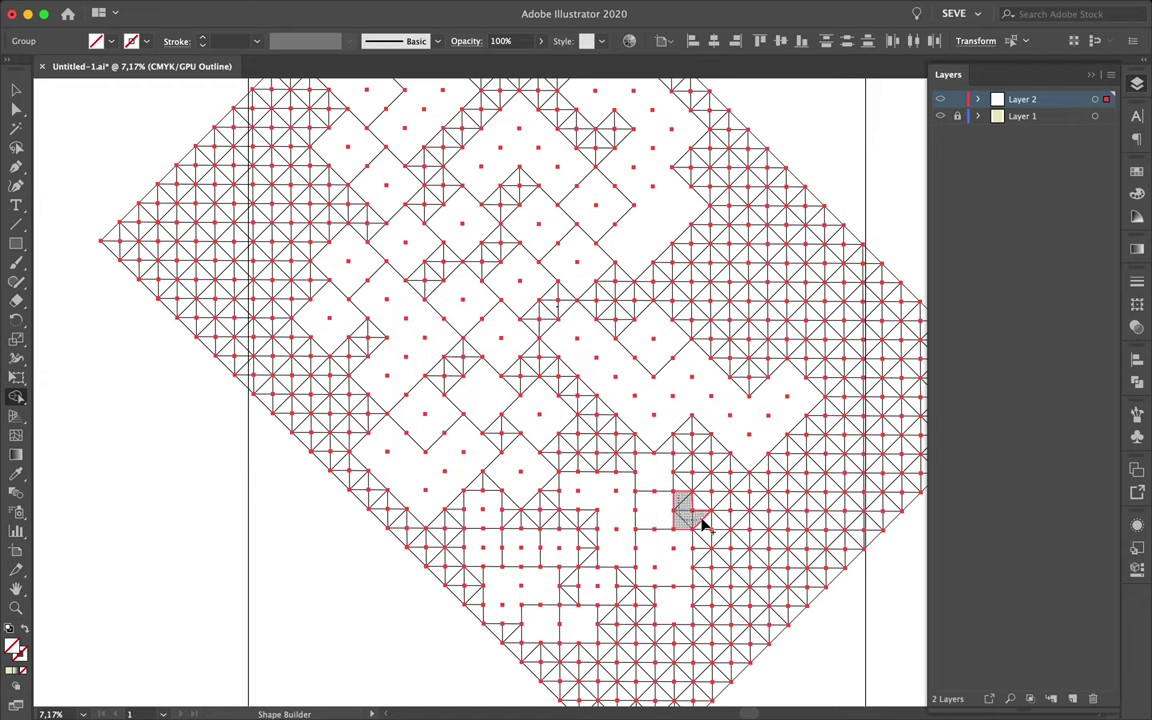
mouse_move(703, 523)
mouse_down()
mouse_move(747, 512)
mouse_move(745, 533)
mouse_up()
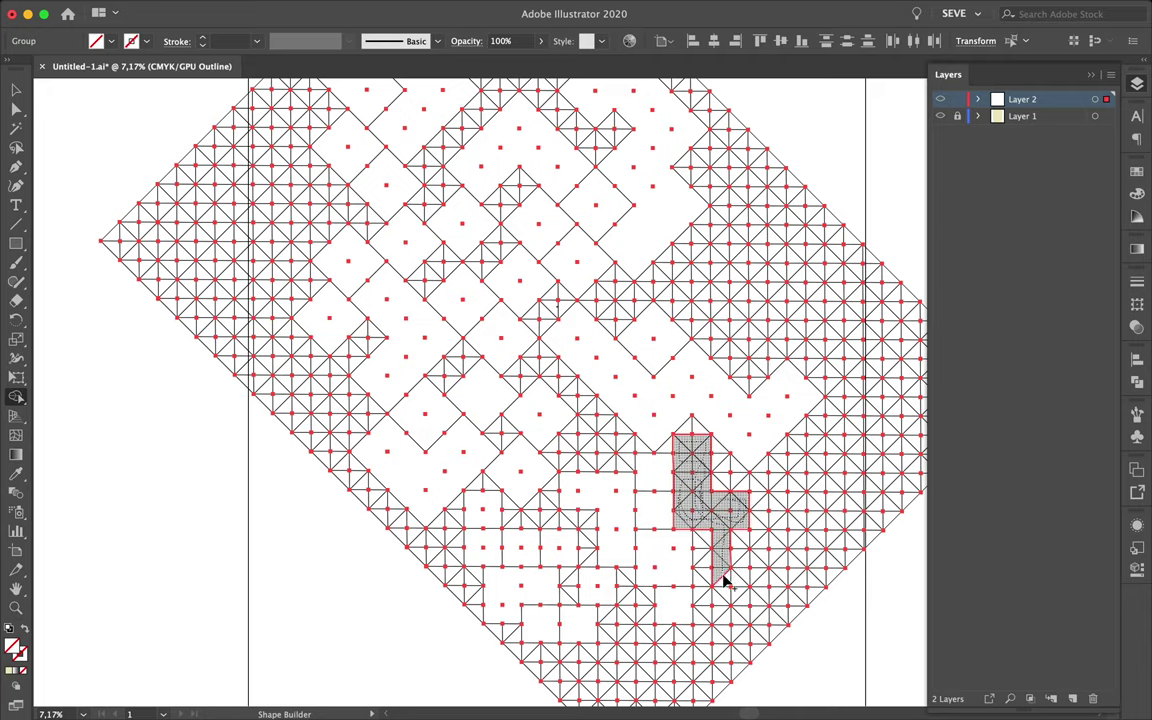
- Merge right-side cells and a vertical strip into a hooked blank band
scroll(689, 480, up, 2)
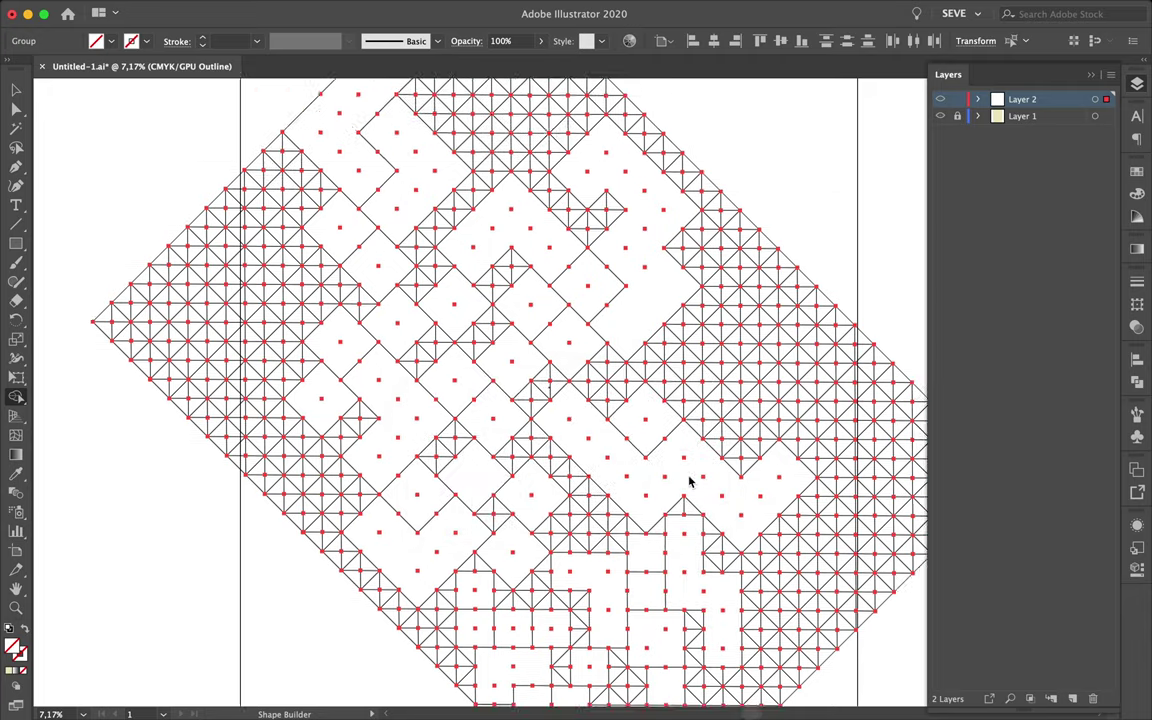
scroll(689, 480, up, 2)
click(640, 390)
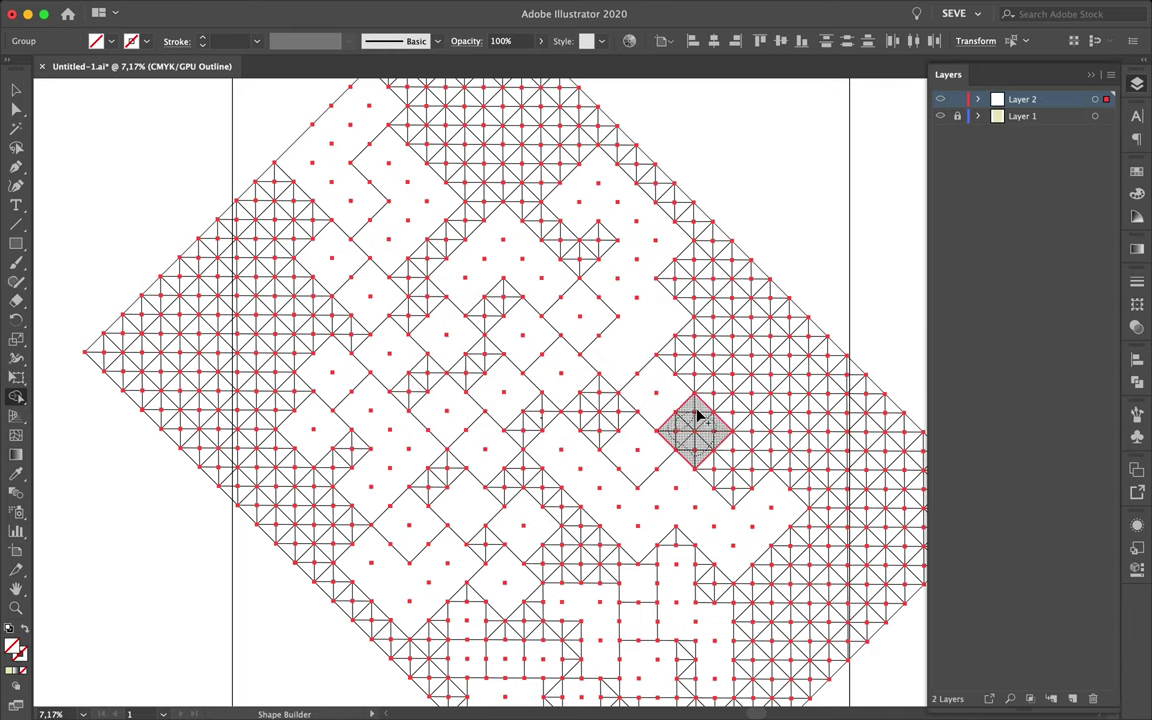
click(694, 416)
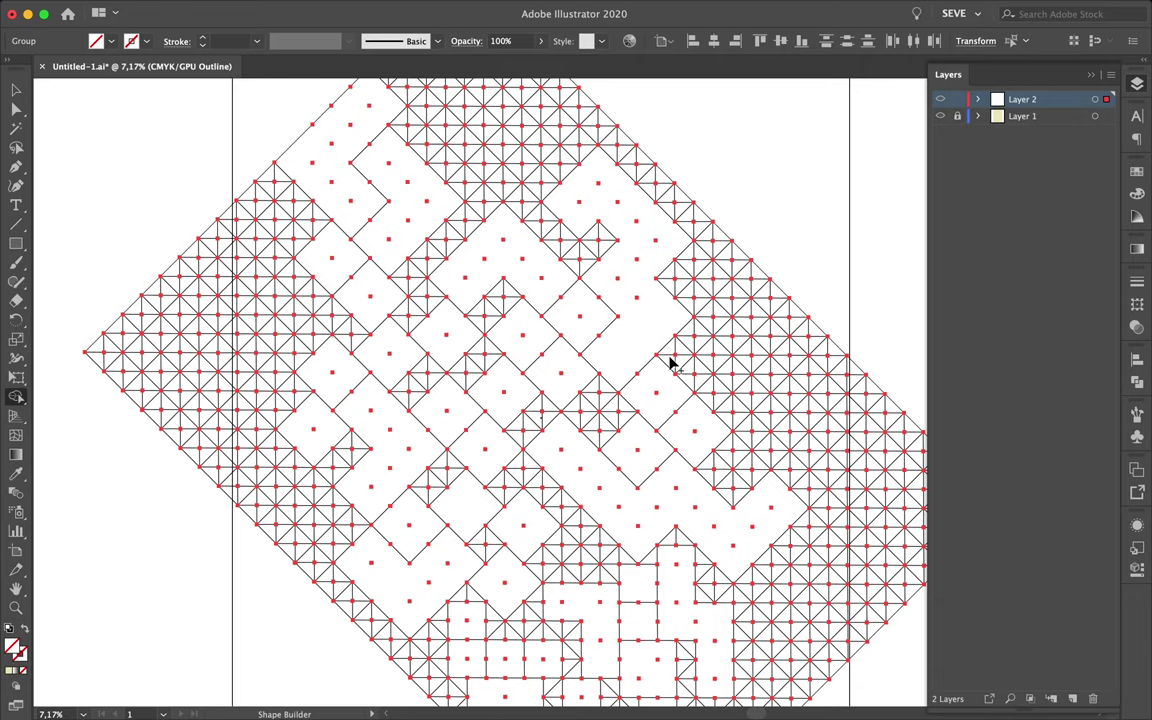
mouse_move(689, 263)
mouse_down()
mouse_move(712, 395)
mouse_move(735, 390)
mouse_up()
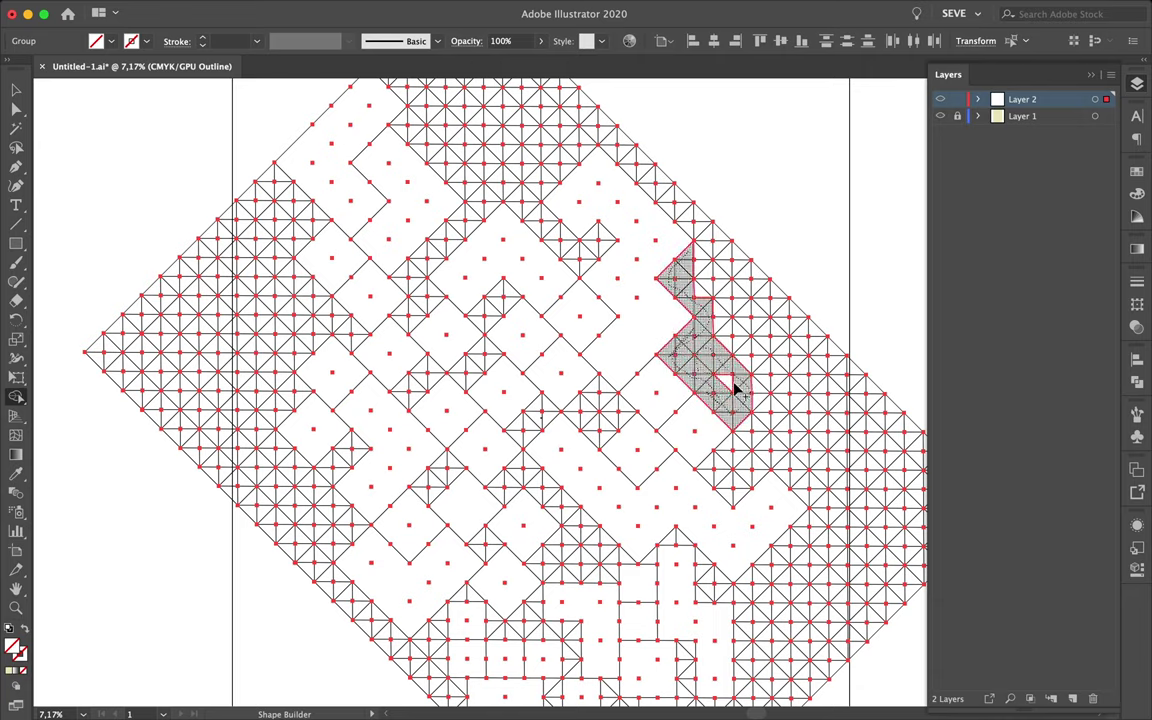
drag(723, 300, 715, 311)
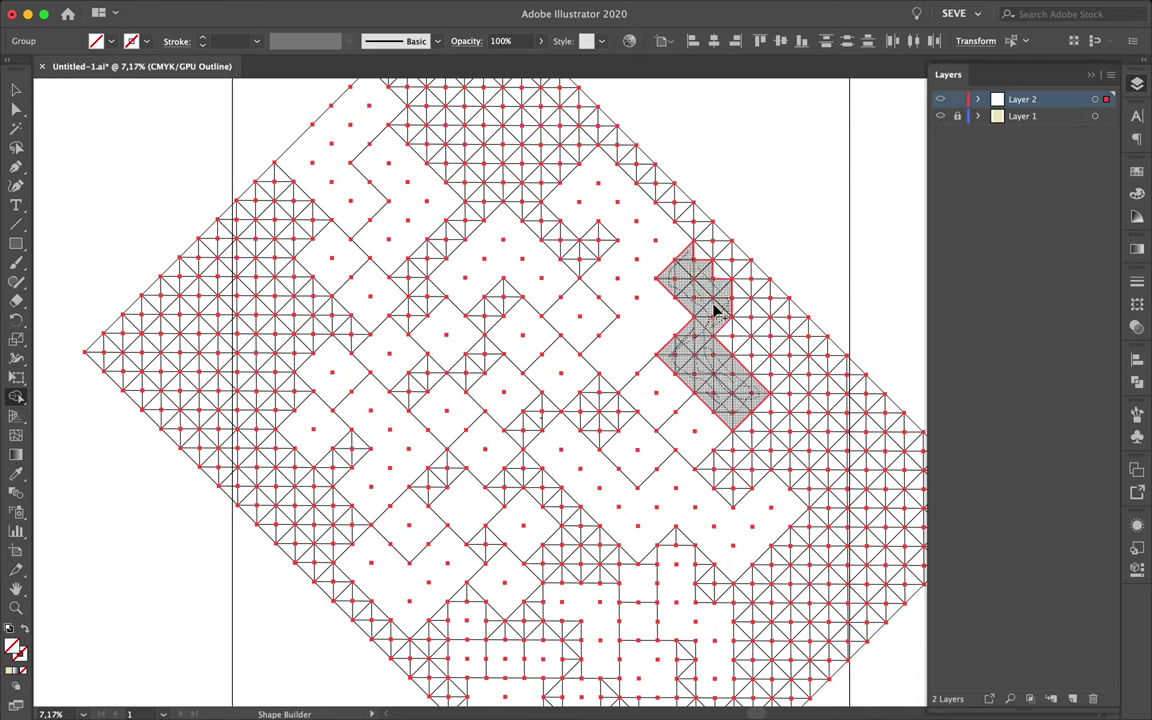
drag(703, 265, 740, 305)
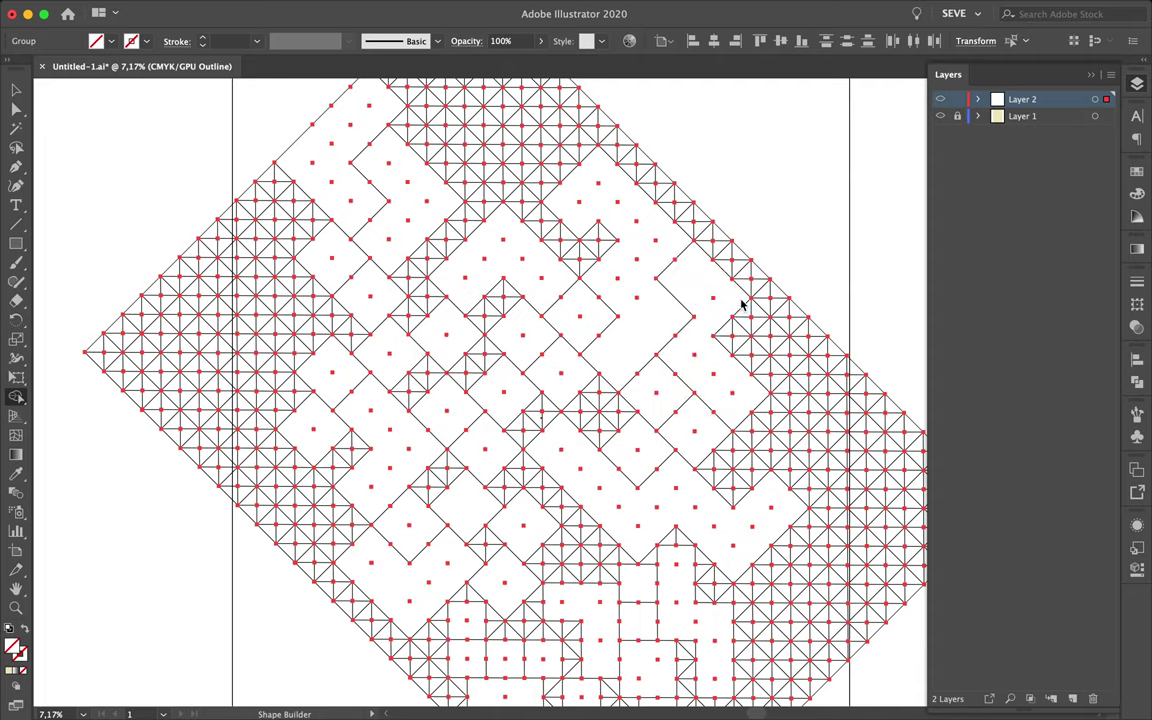
- Merge a small triangle and a diamond on the right and a diamond on the left
click(738, 325)
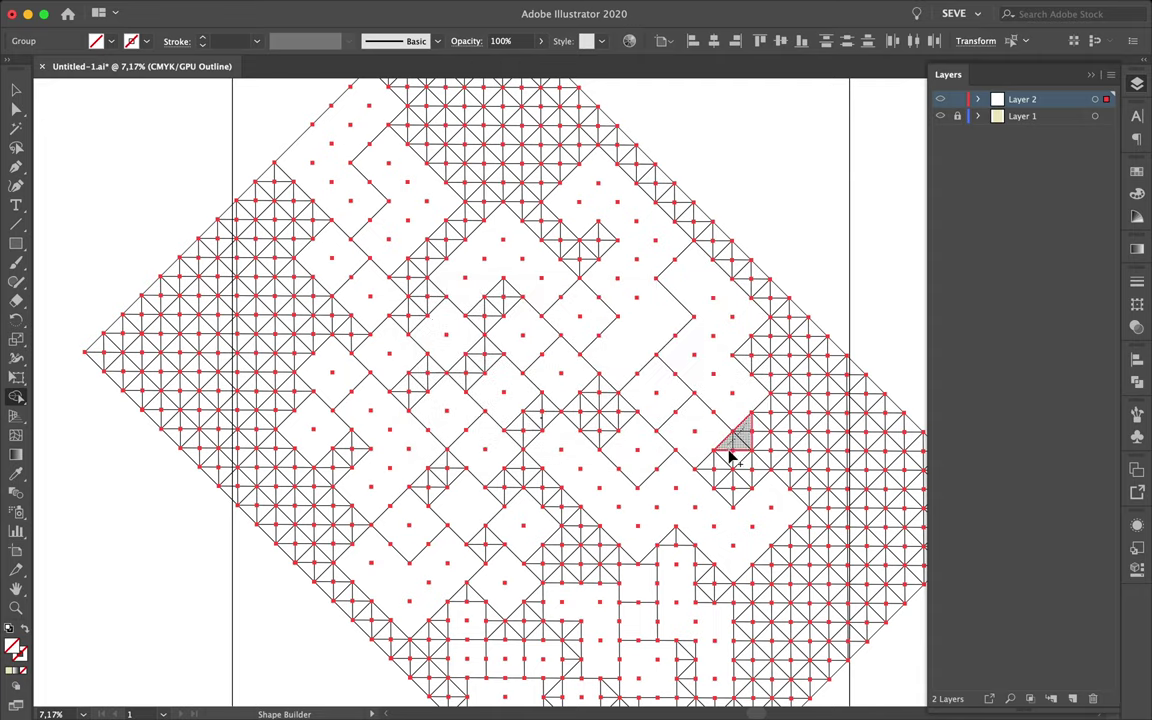
click(757, 430)
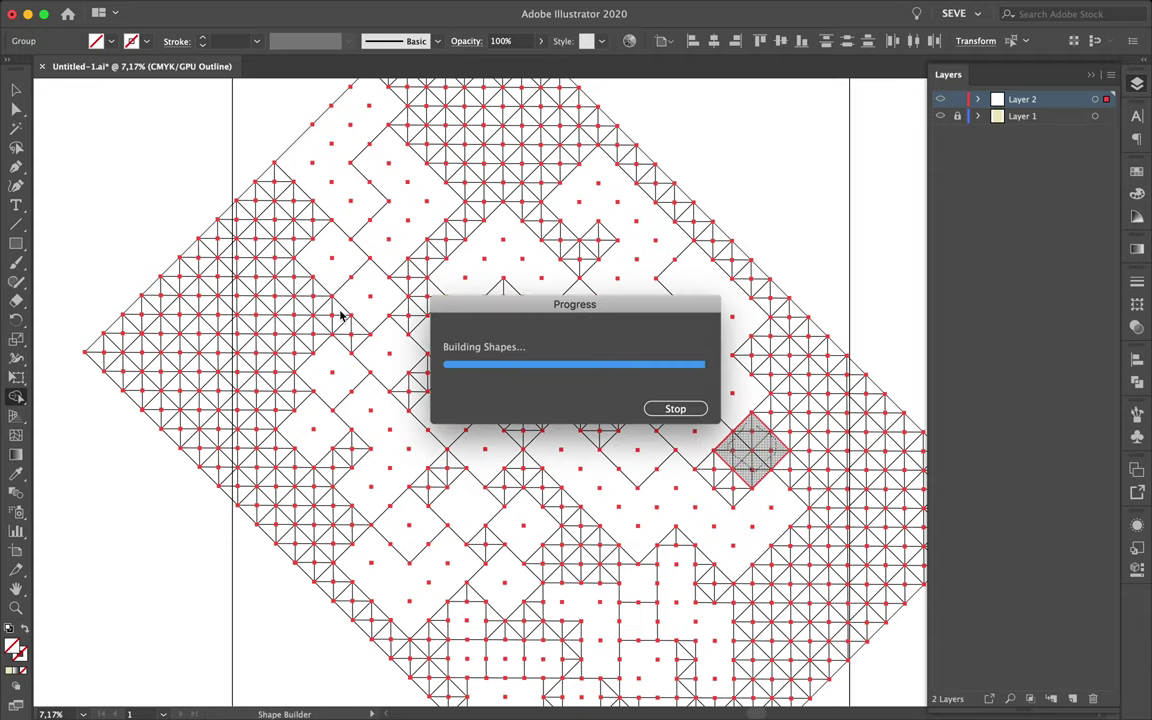
click(305, 303)
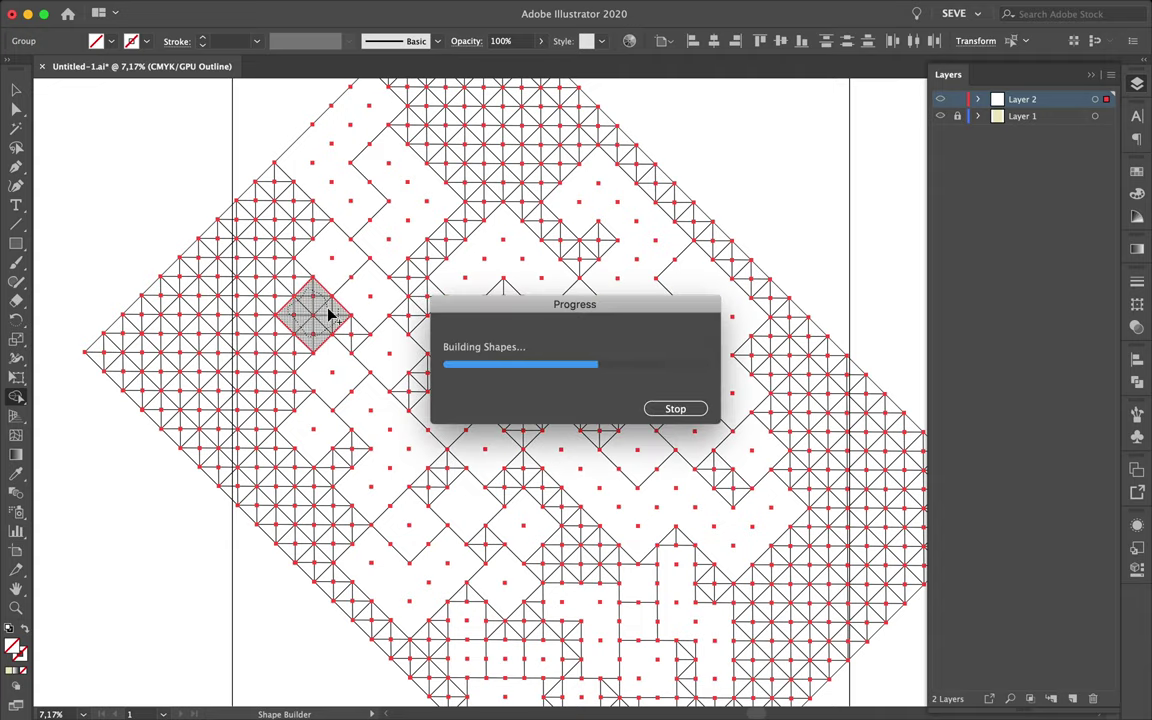
- Merge the diamonds and small triangles around the grid's top tip into blank diamond blocks
scroll(328, 314, up, 3)
scroll(328, 314, right, 3)
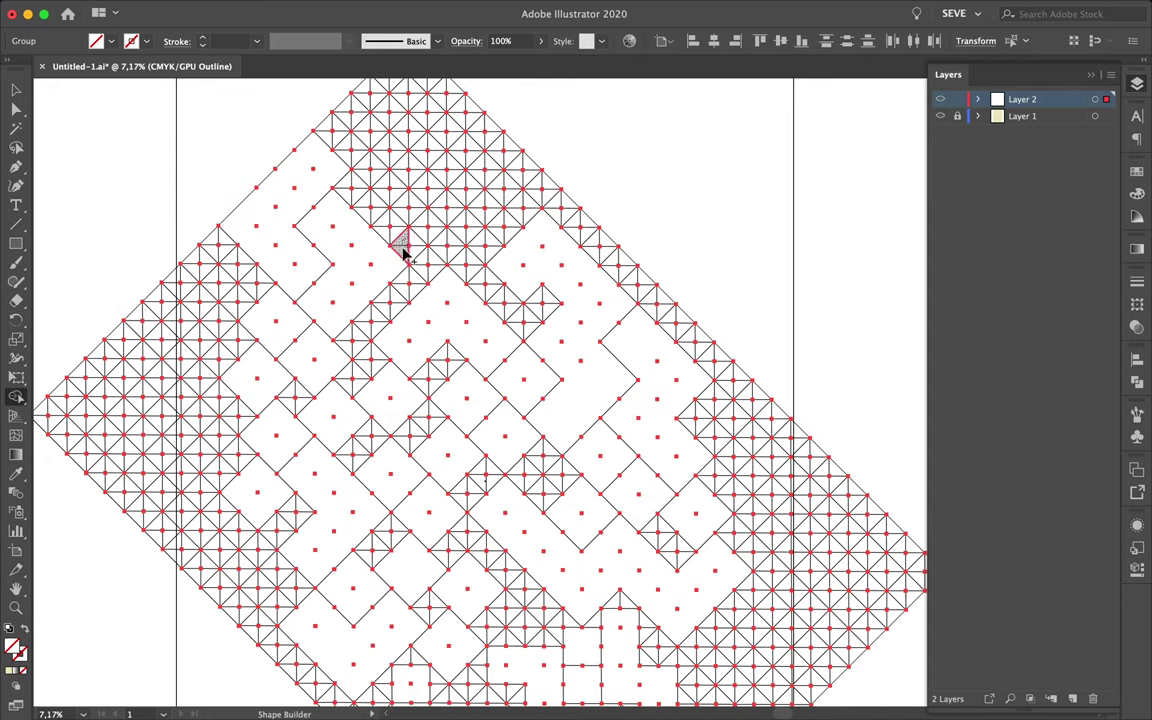
drag(457, 253, 415, 247)
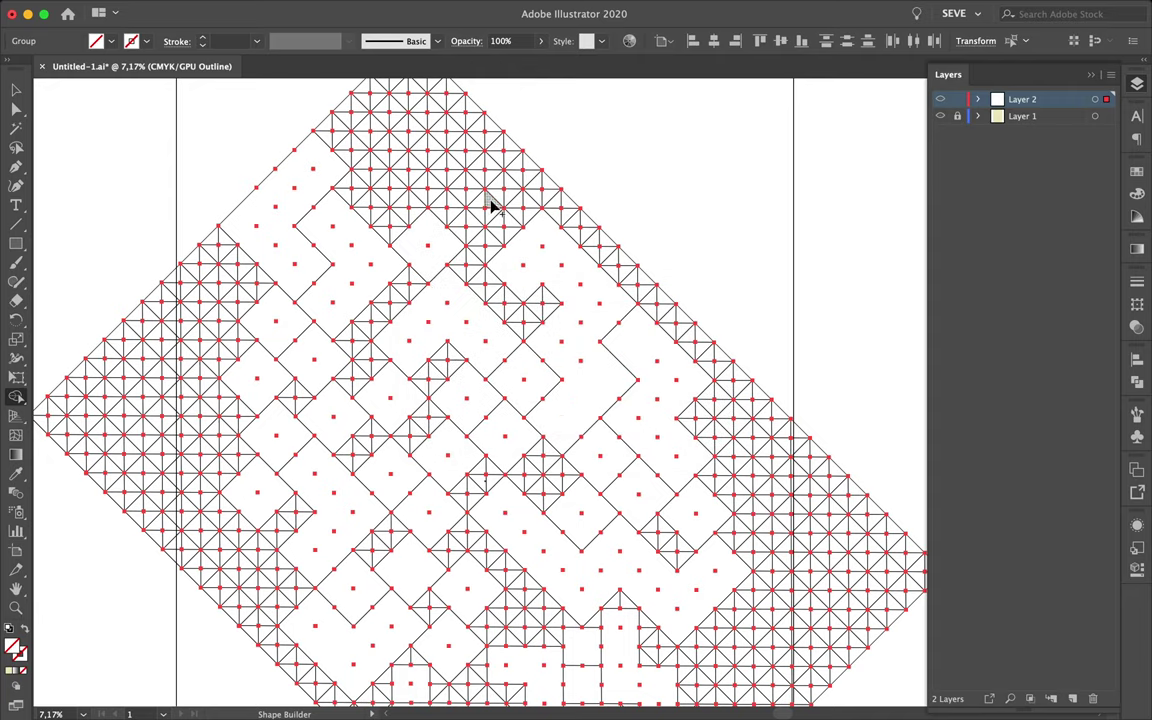
drag(497, 221, 484, 217)
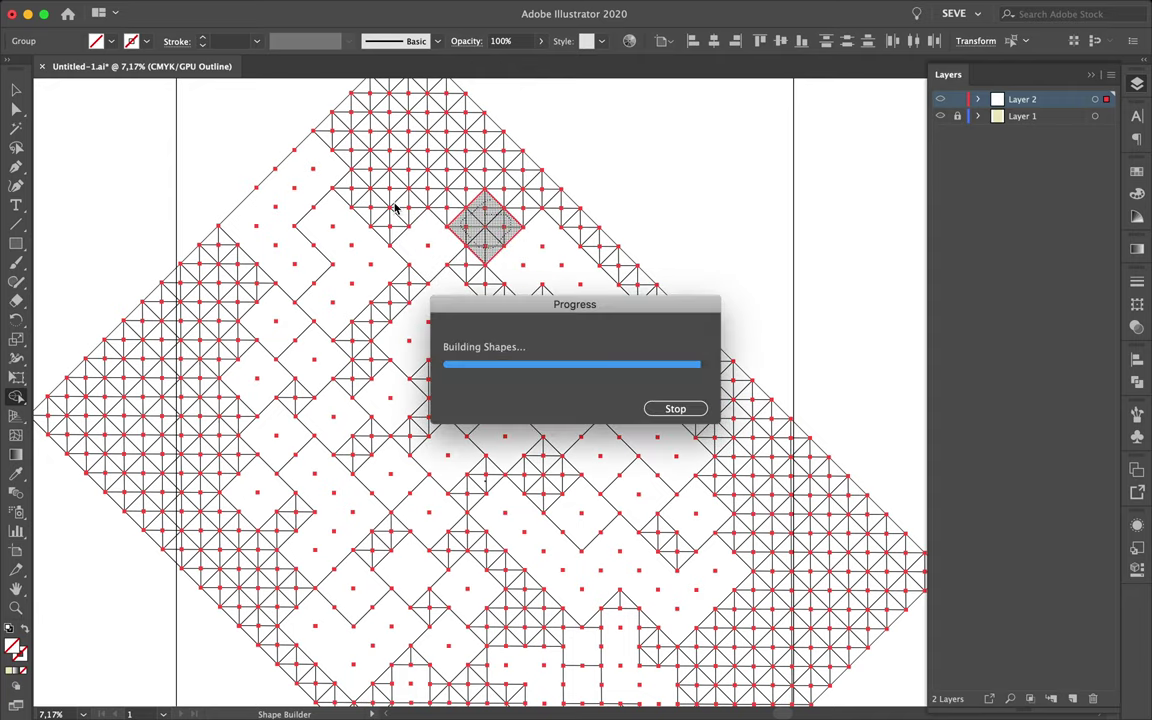
drag(390, 177, 436, 197)
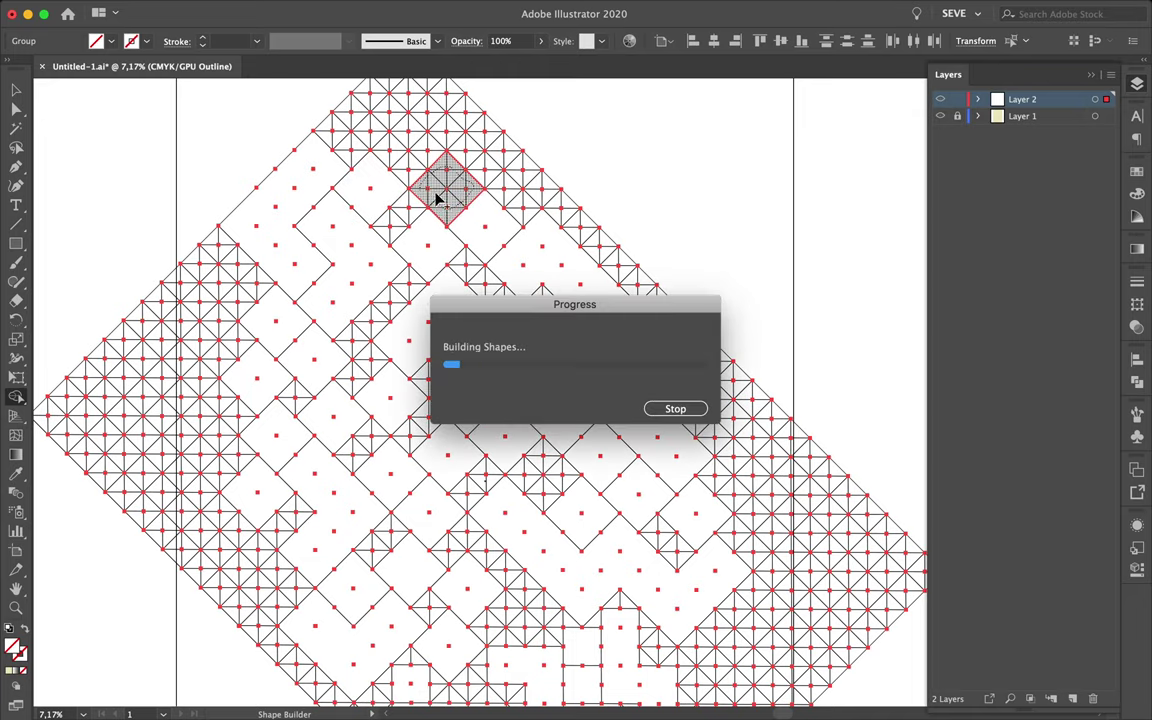
click(376, 128)
drag(429, 116, 446, 203)
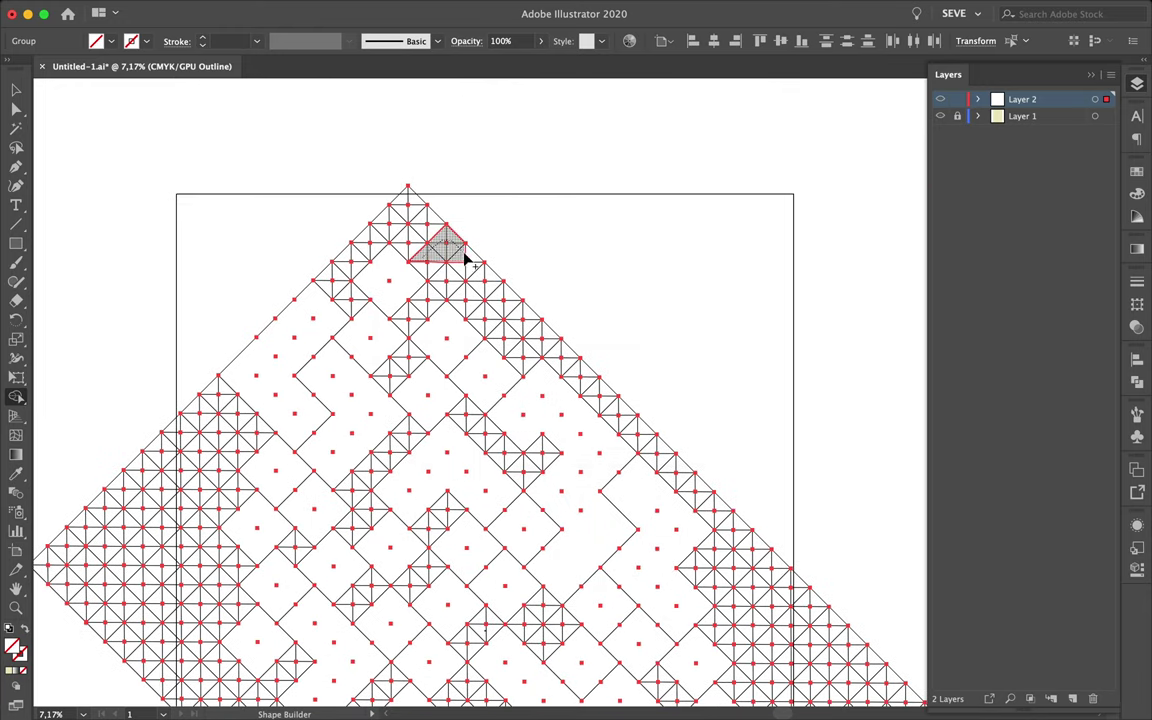
click(440, 275)
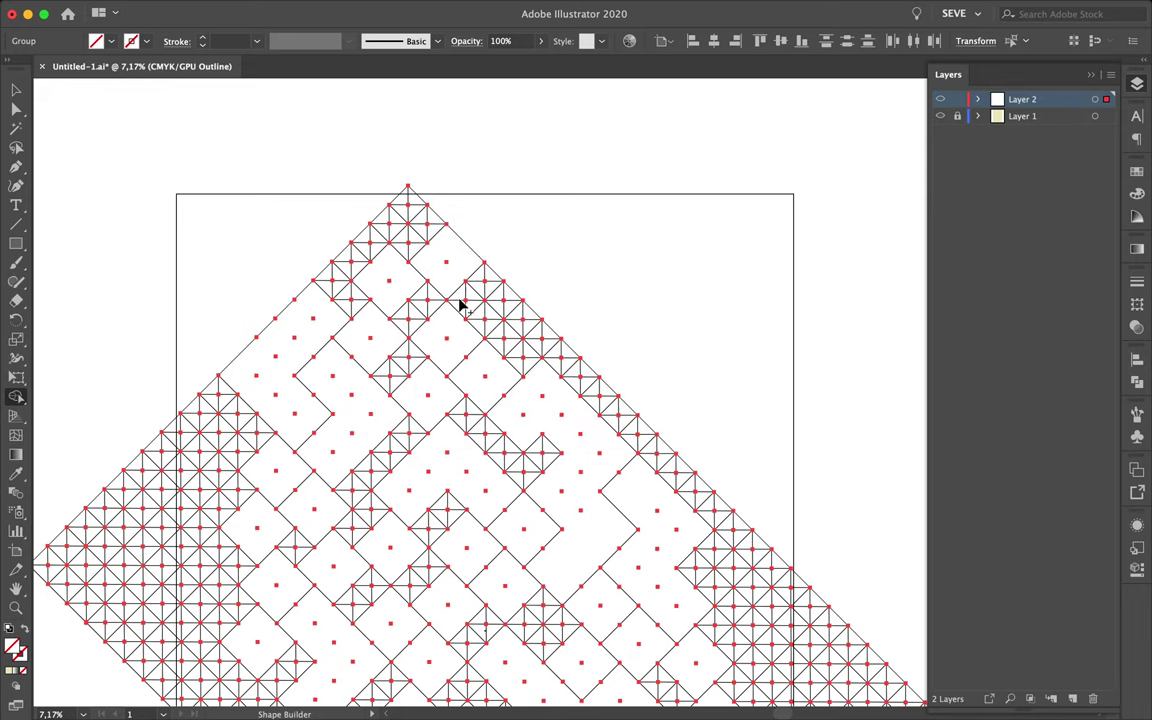
click(476, 291)
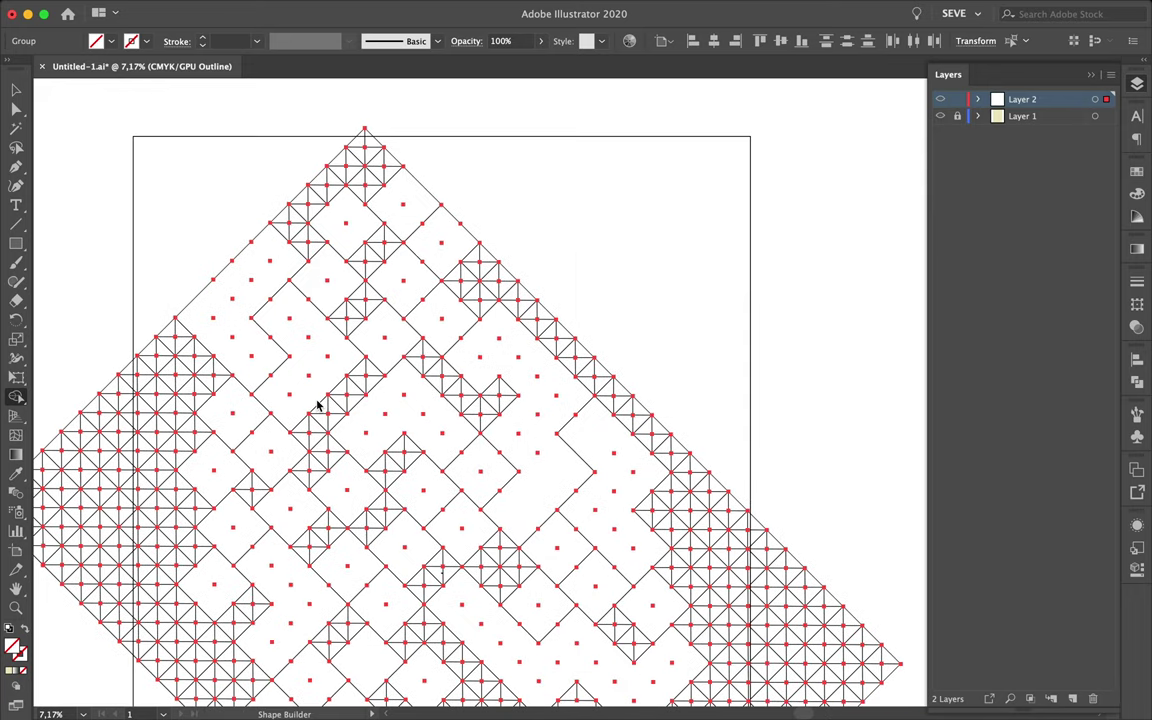
- Merge the diamonds down the right edge and a square cell near the lower right
scroll(318, 404, down, 5)
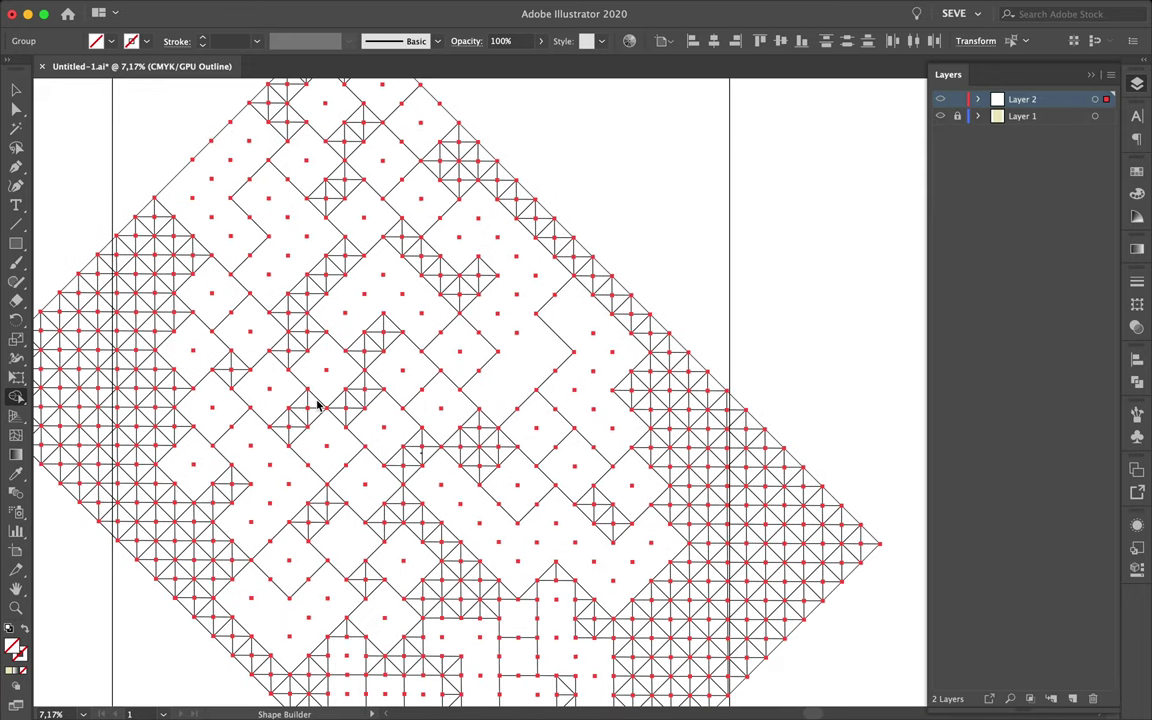
click(678, 369)
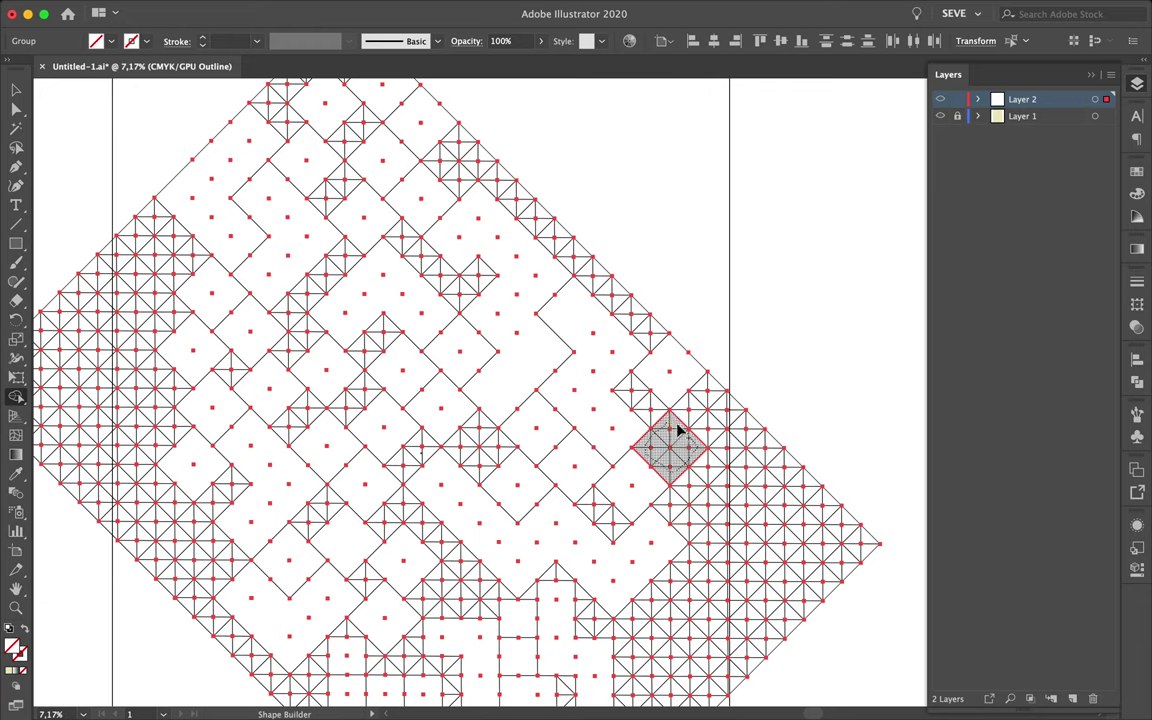
click(678, 430)
scroll(589, 445, down, 3)
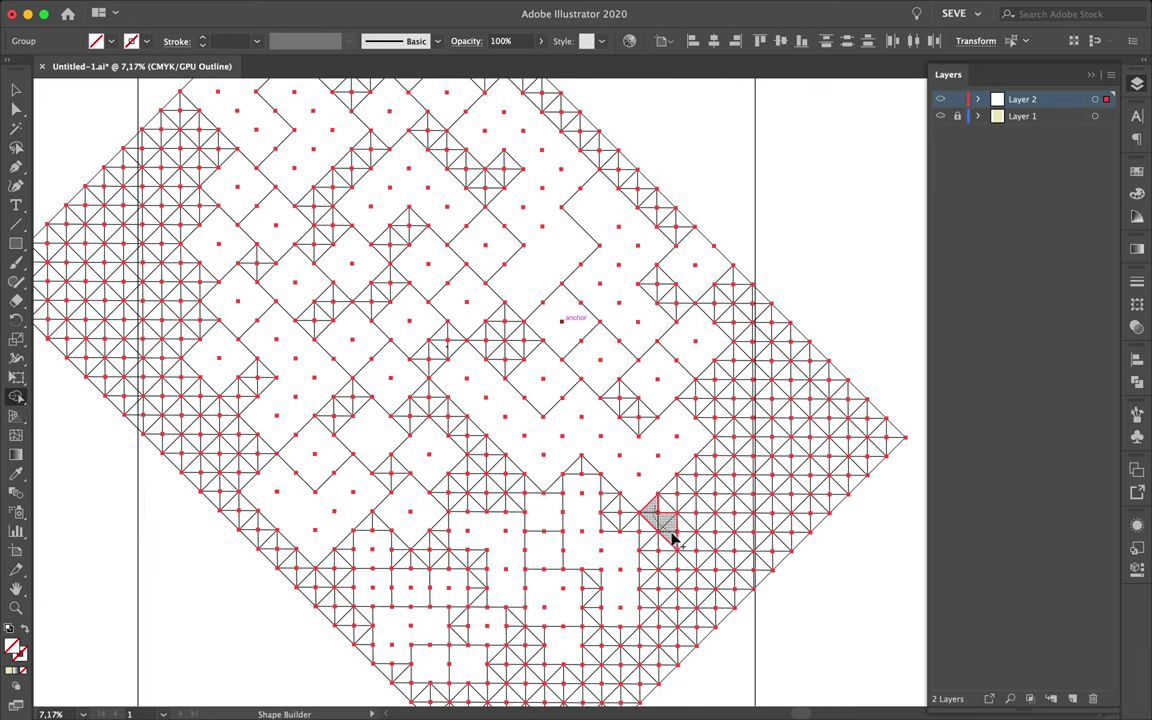
click(667, 514)
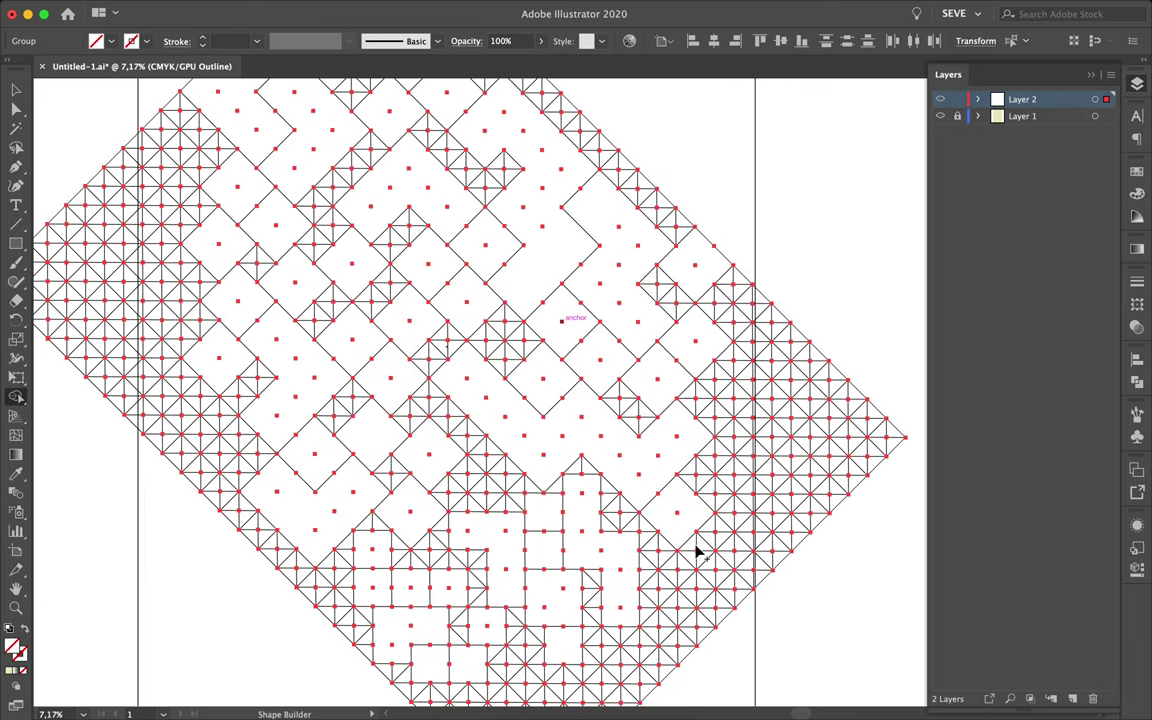
click(724, 570)
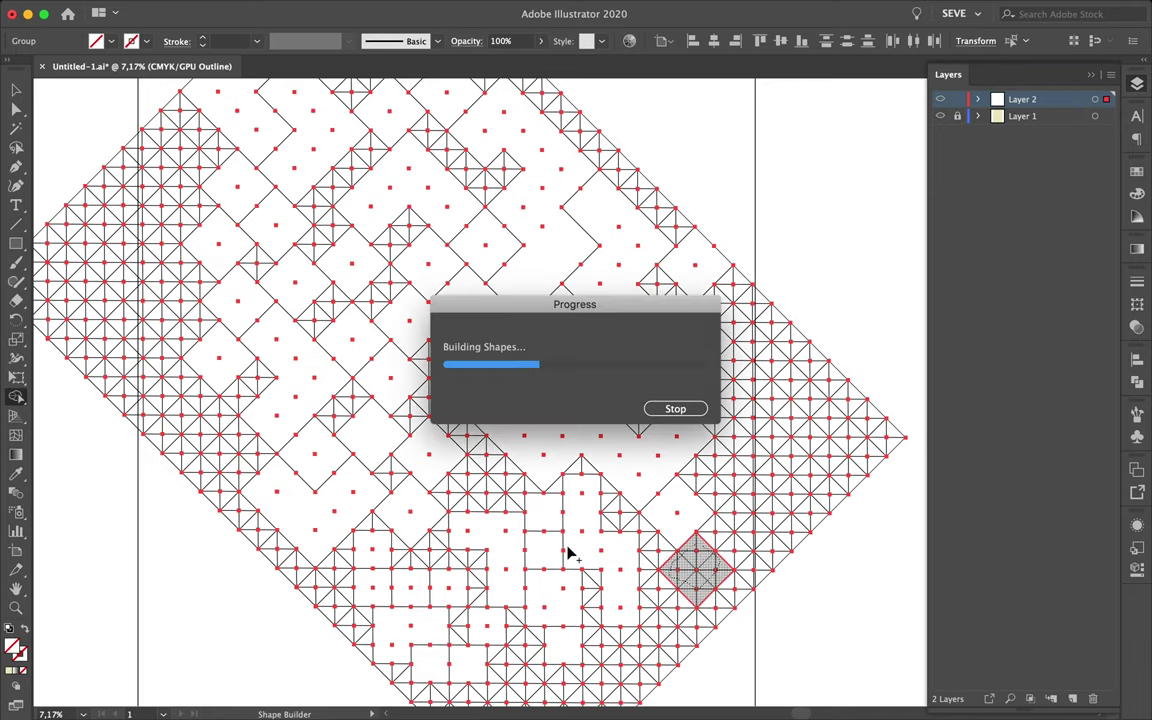
click(662, 606)
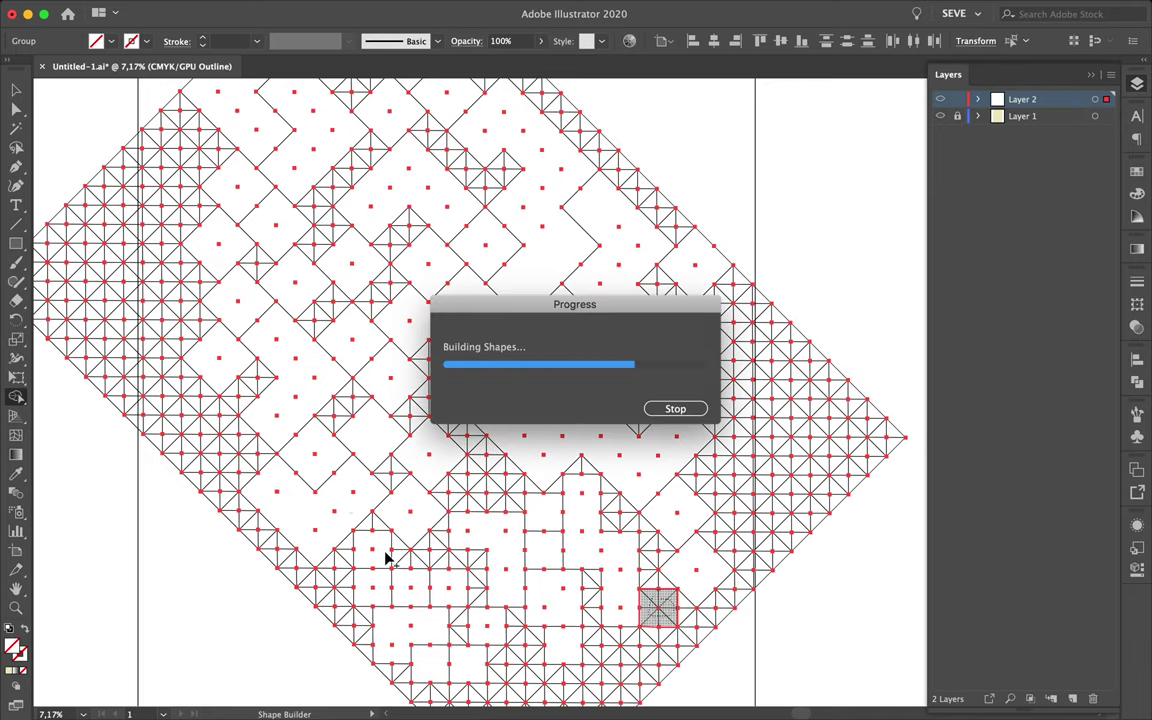
- Merge two triangle regions and a square region on the left side
click(201, 432)
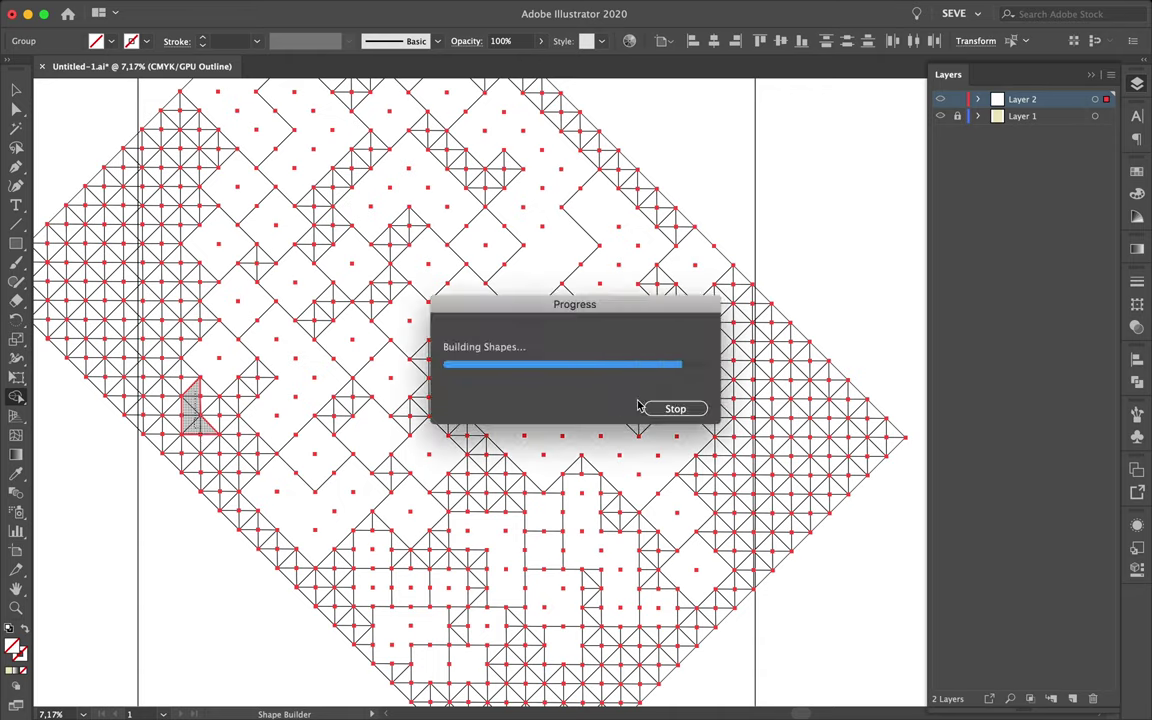
click(212, 410)
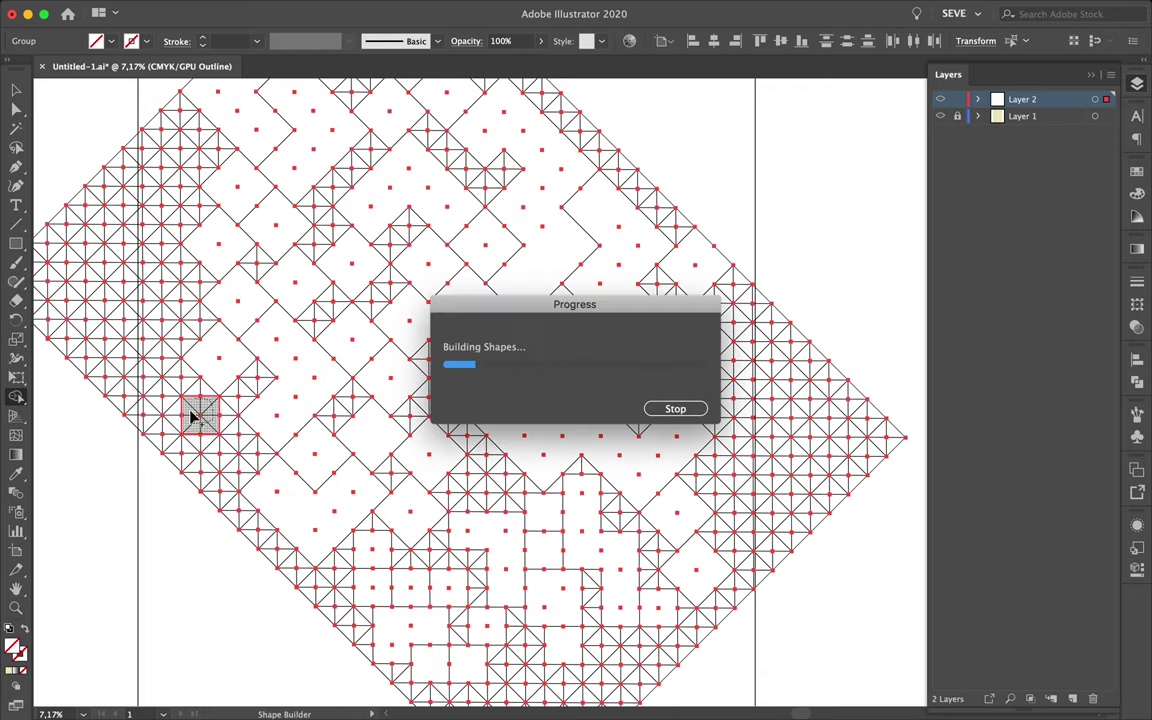
click(233, 458)
- Merge the triangle and square cells around the pattern's bottom tip
scroll(484, 617, down, 2)
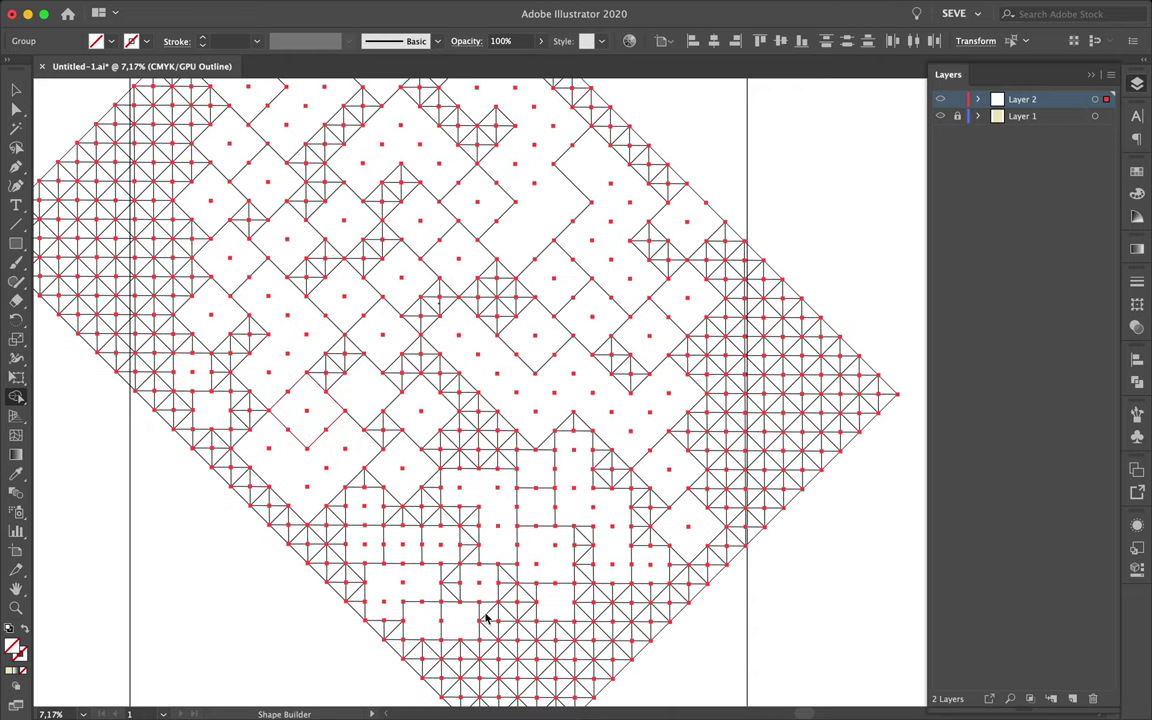
scroll(484, 617, down, 2)
scroll(485, 617, down, 2)
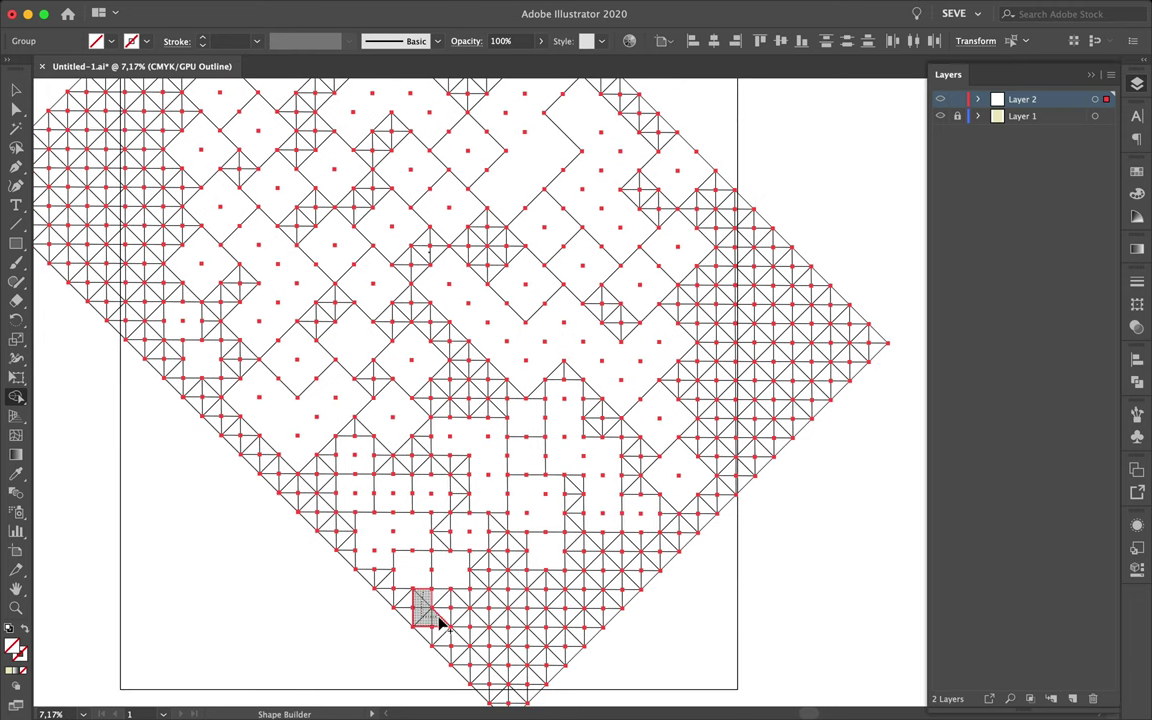
click(438, 618)
click(455, 618)
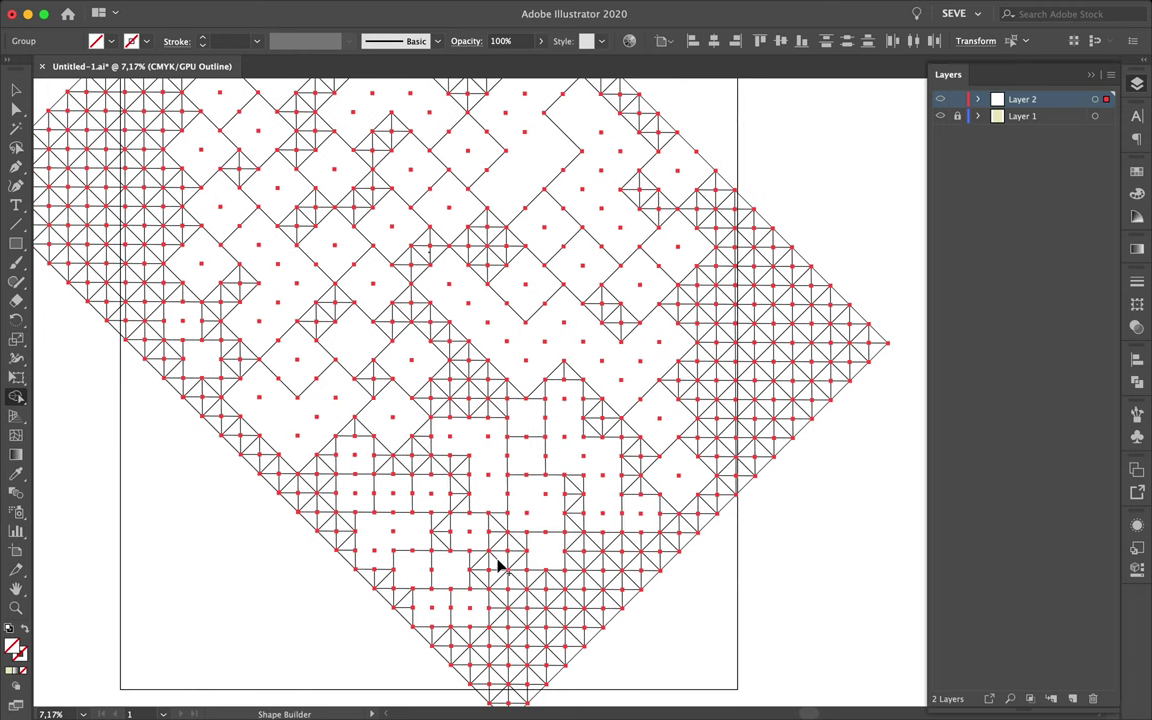
click(489, 641)
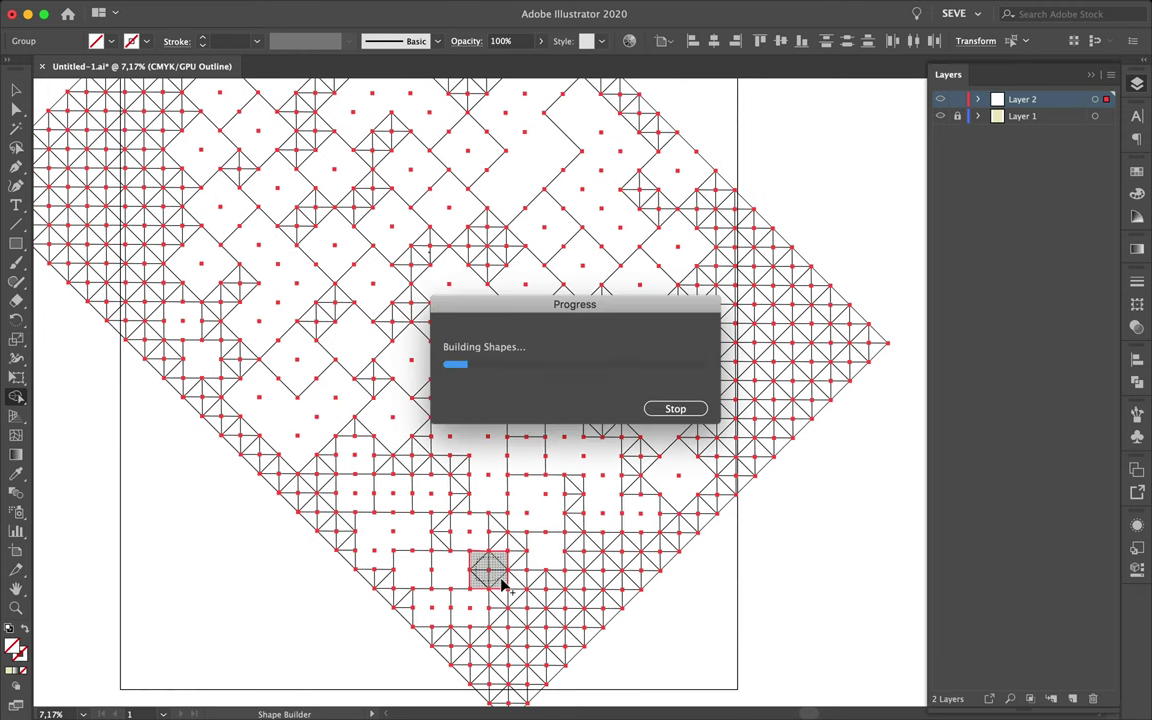
click(470, 646)
- Merge the remaining lower-middle cells, square region and diamond into blocks
click(515, 627)
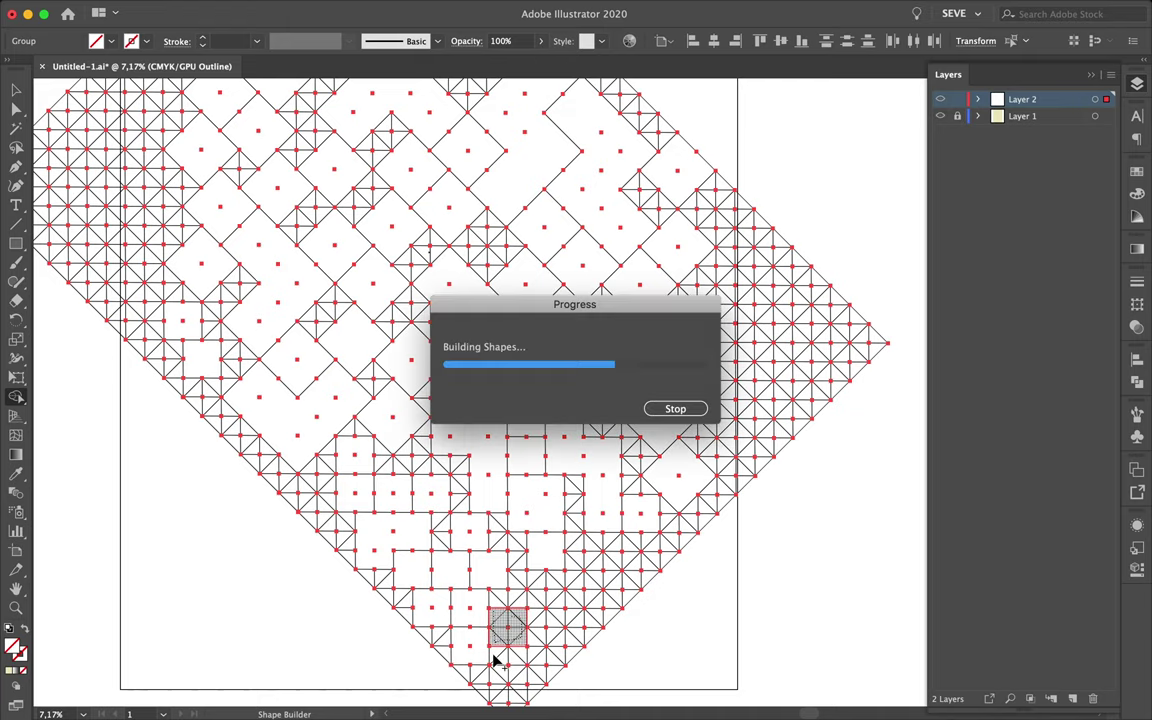
click(496, 661)
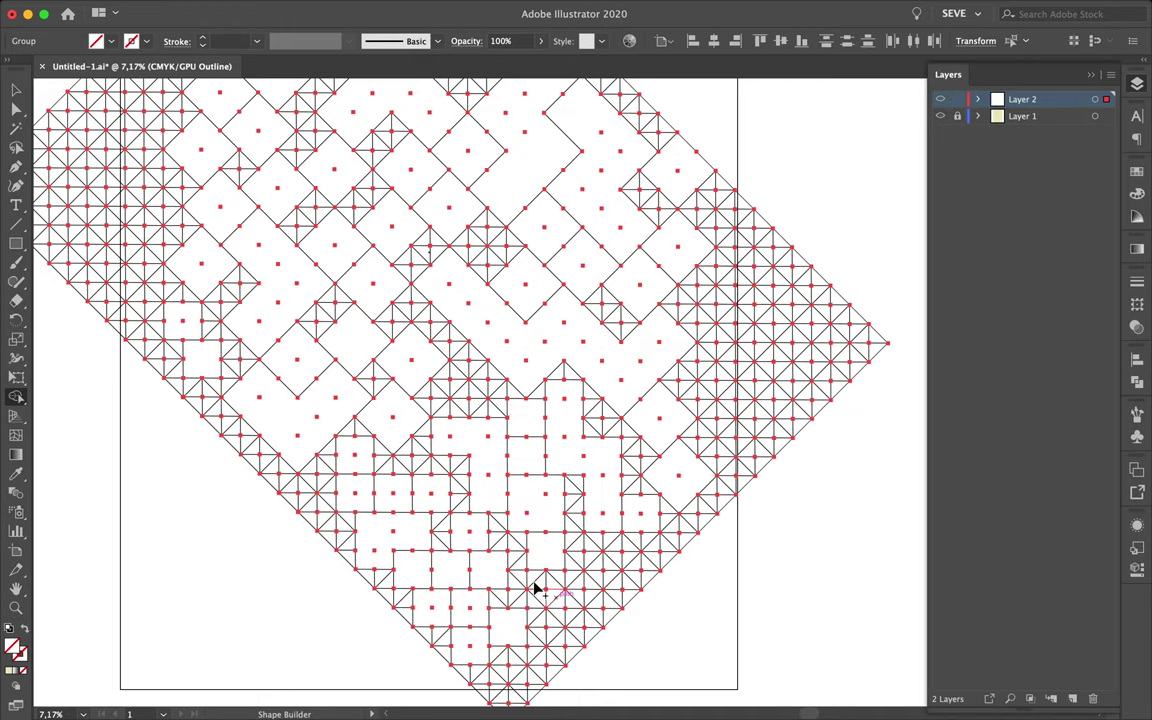
click(550, 650)
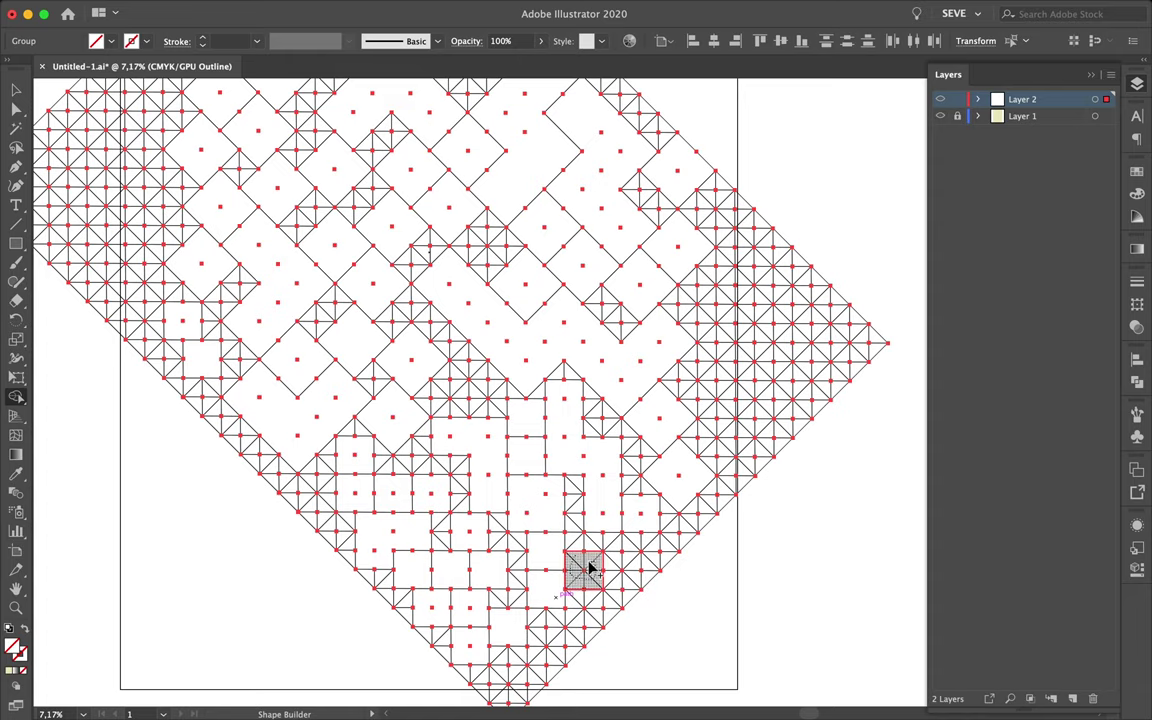
click(589, 568)
click(614, 566)
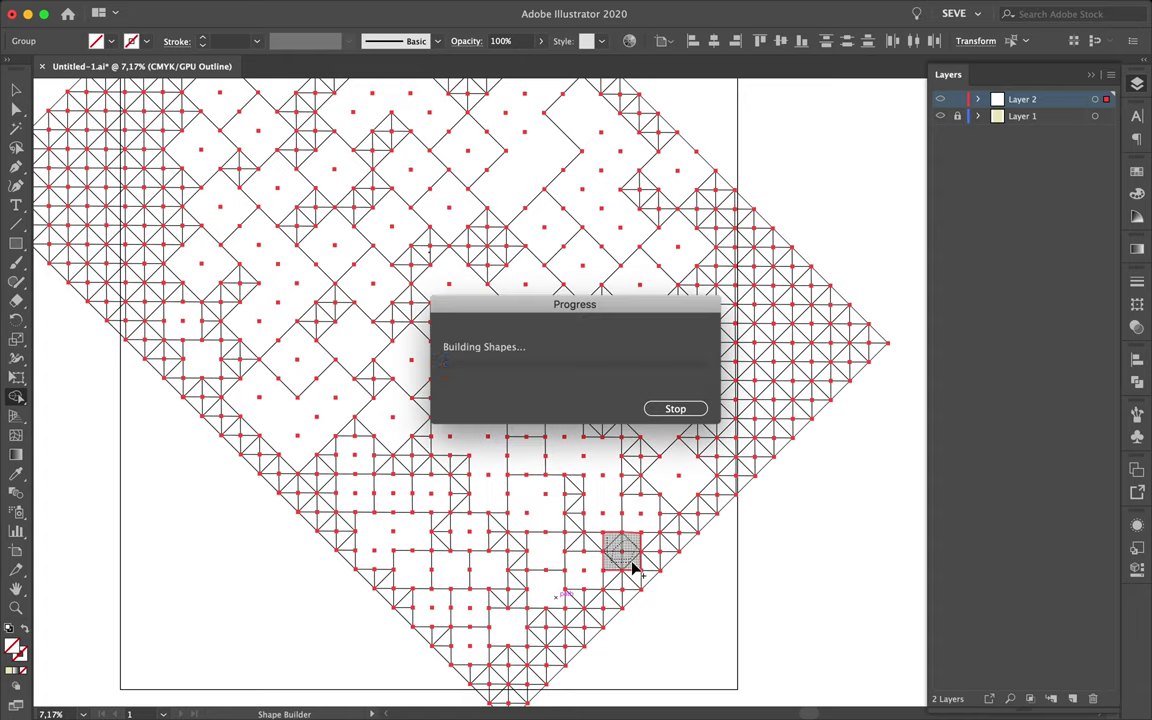
scroll(398, 466, up, 3)
scroll(398, 466, up, 3)
scroll(398, 466, down, 3)
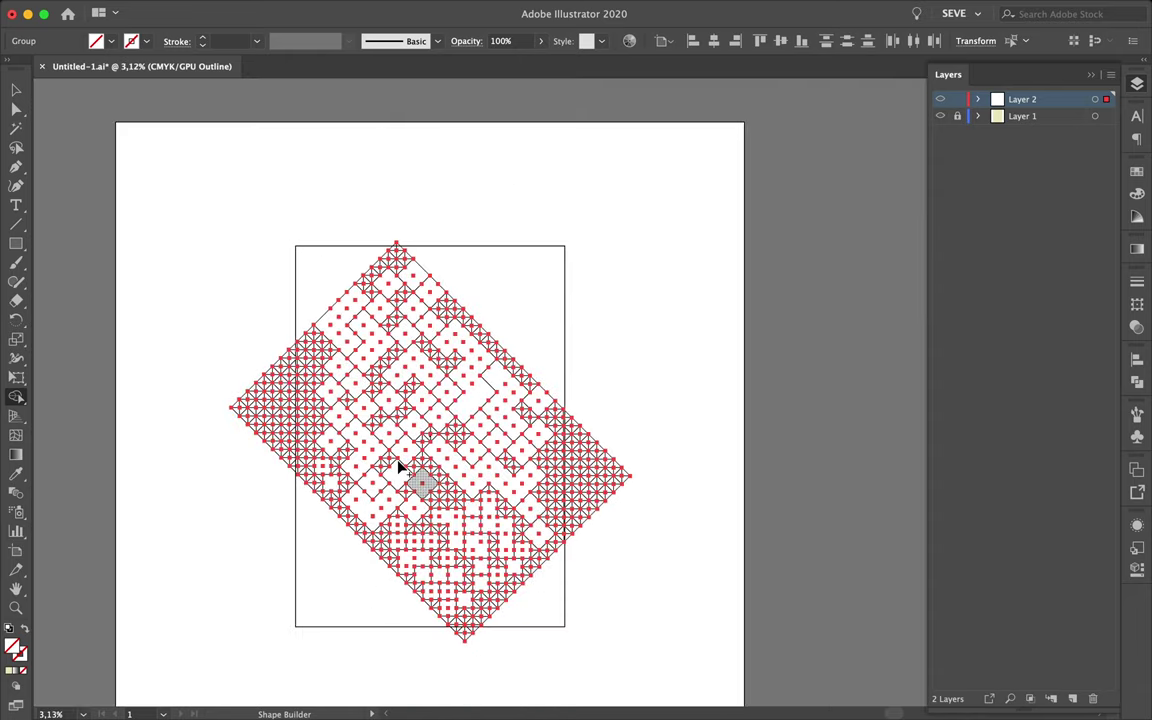
- Select the whole pattern, expand it into plain shapes and view it in full-colour Preview
key(v)
click(241, 8)
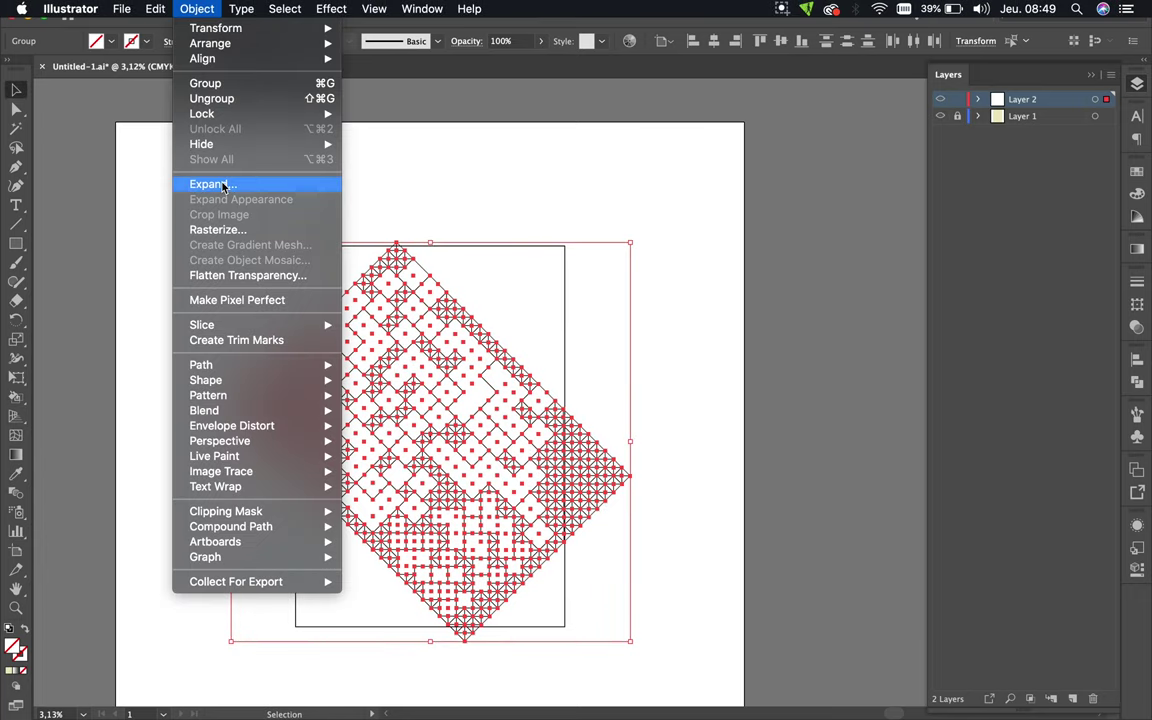
click(224, 185)
click(1137, 381)
scroll(350, 424, up, 3)
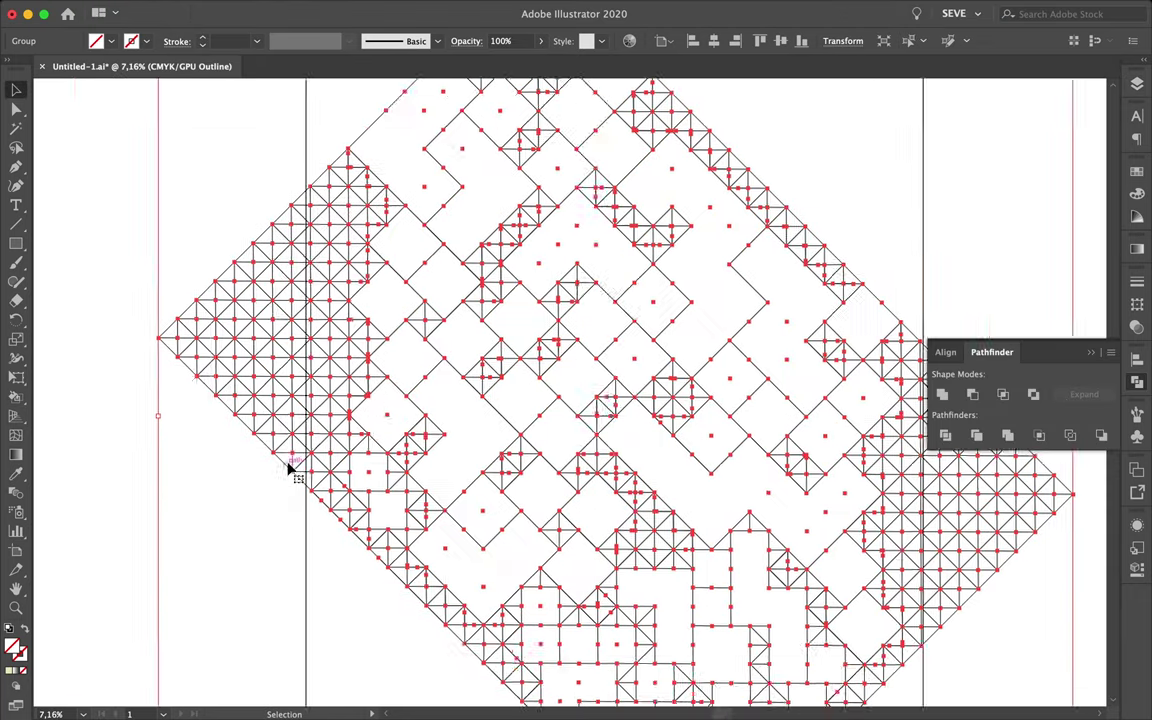
key(k)
key(ctrl+y)
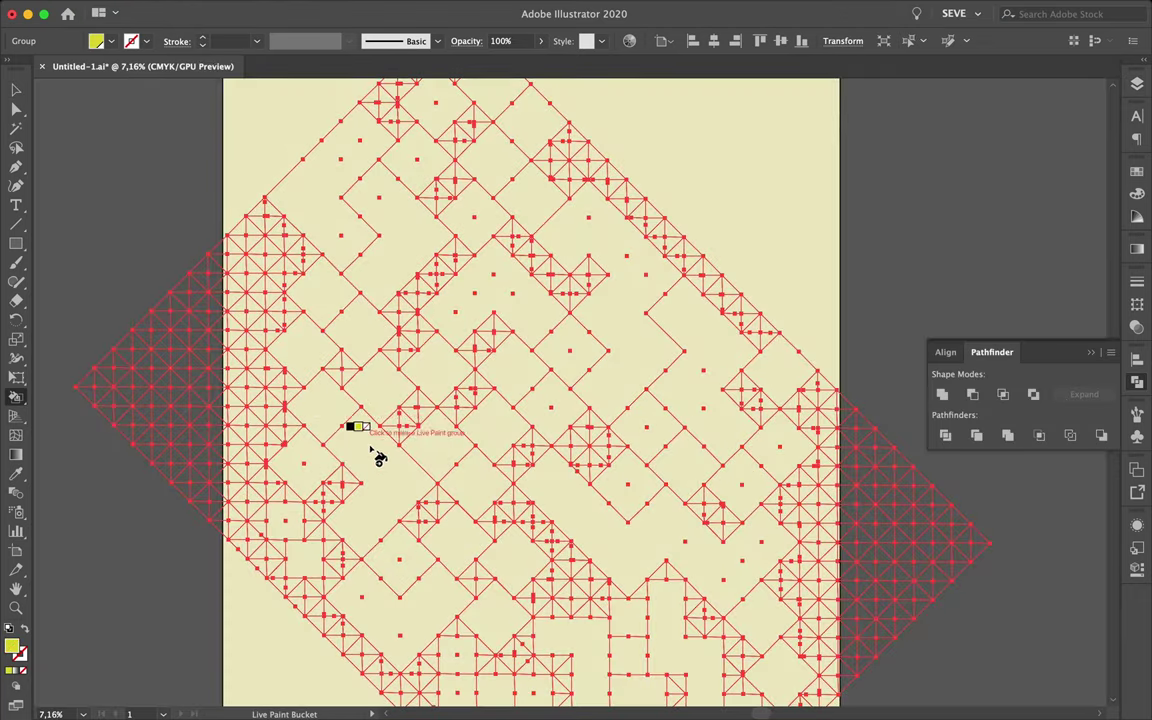
- Fill several diamonds and the long zigzag band with yellow
click(581, 514)
scroll(515, 445, down, 1)
click(383, 355)
click(325, 258)
click(497, 125)
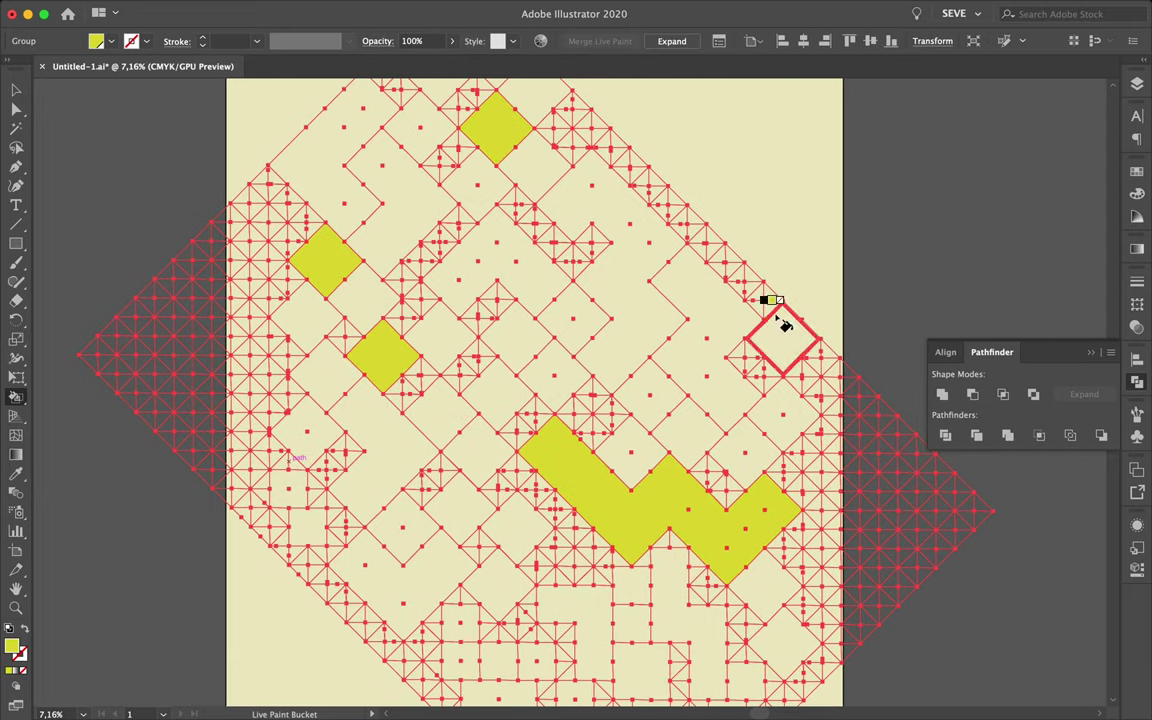
click(783, 340)
scroll(625, 290, down, 3)
- Fill three diamond cells and a square cell with black
click(560, 357)
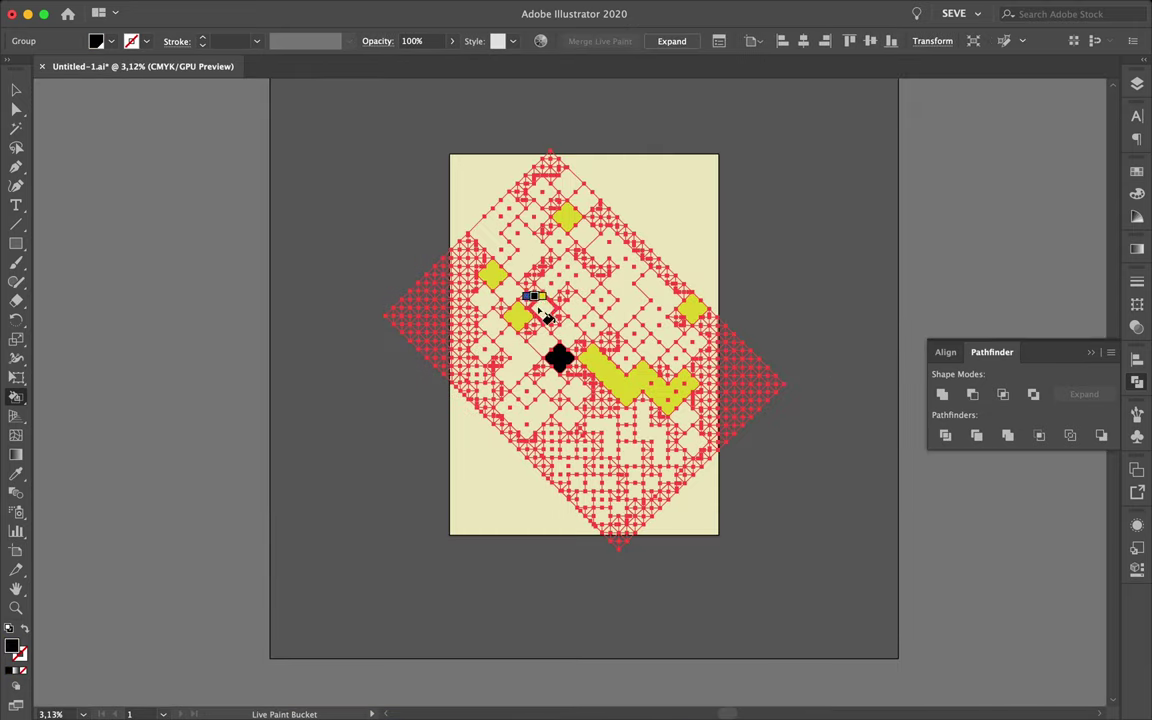
click(541, 309)
click(533, 216)
click(633, 455)
scroll(633, 455, up, 2)
- Switch to blue and fill diamonds, the L-shaped region and a small square
key(Left)
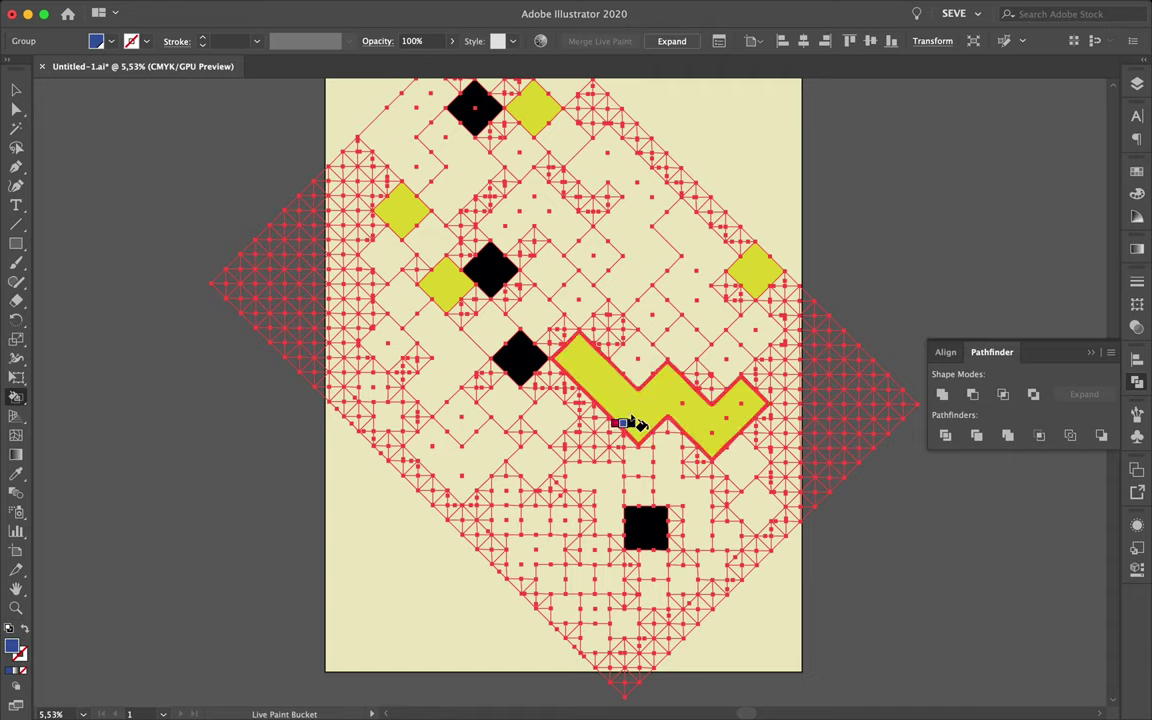
click(615, 275)
click(490, 325)
click(388, 343)
click(388, 255)
click(532, 550)
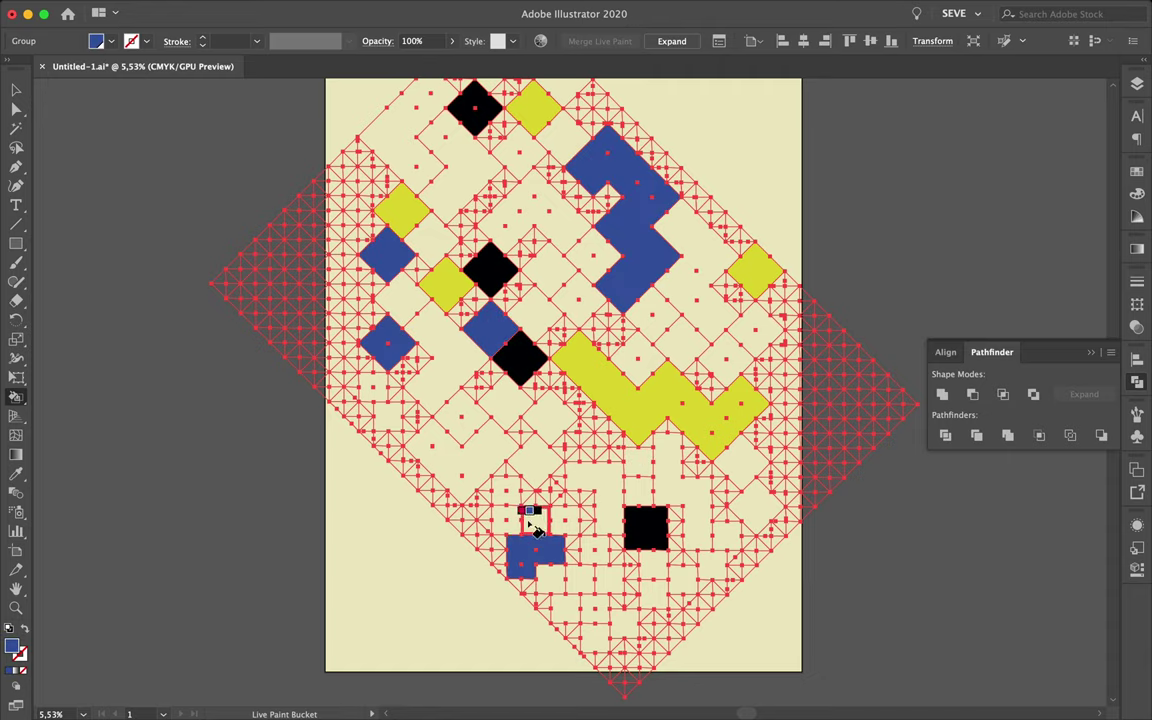
click(506, 490)
click(545, 415)
- Switch to crimson and fill the lower-left V, the top-right region, several diamonds and the h-shape
key(Left)
click(497, 445)
click(688, 290)
click(548, 265)
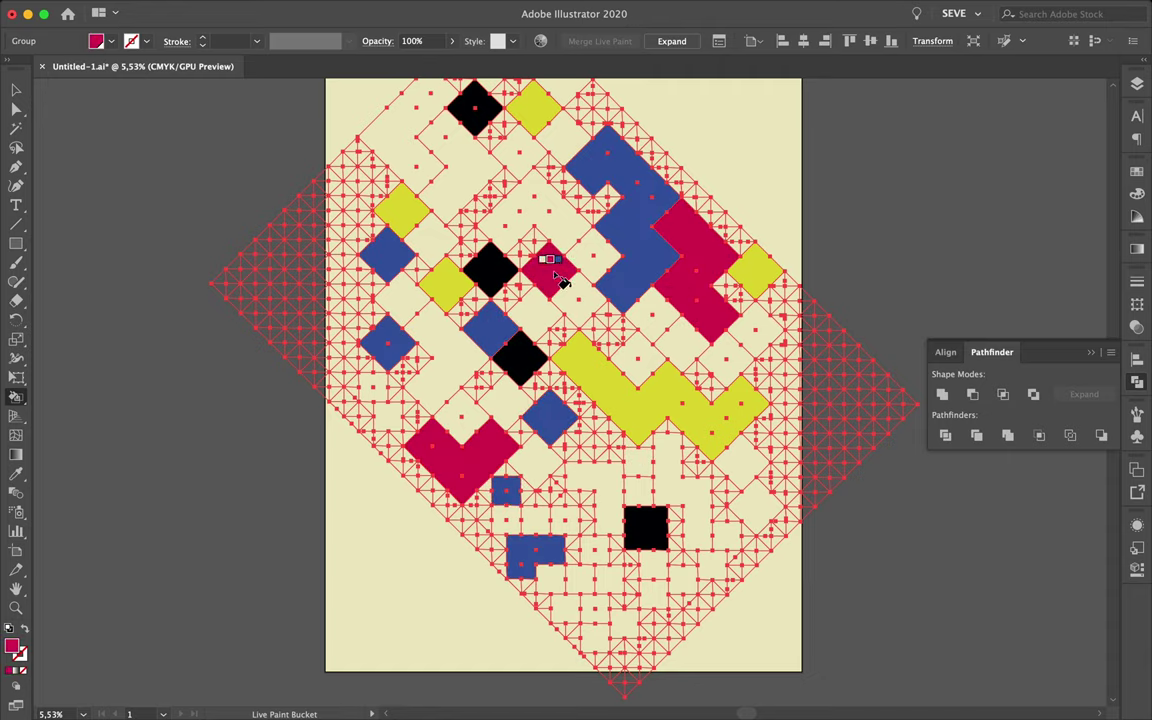
click(400, 295)
click(455, 197)
scroll(470, 160, up, 3)
click(485, 130)
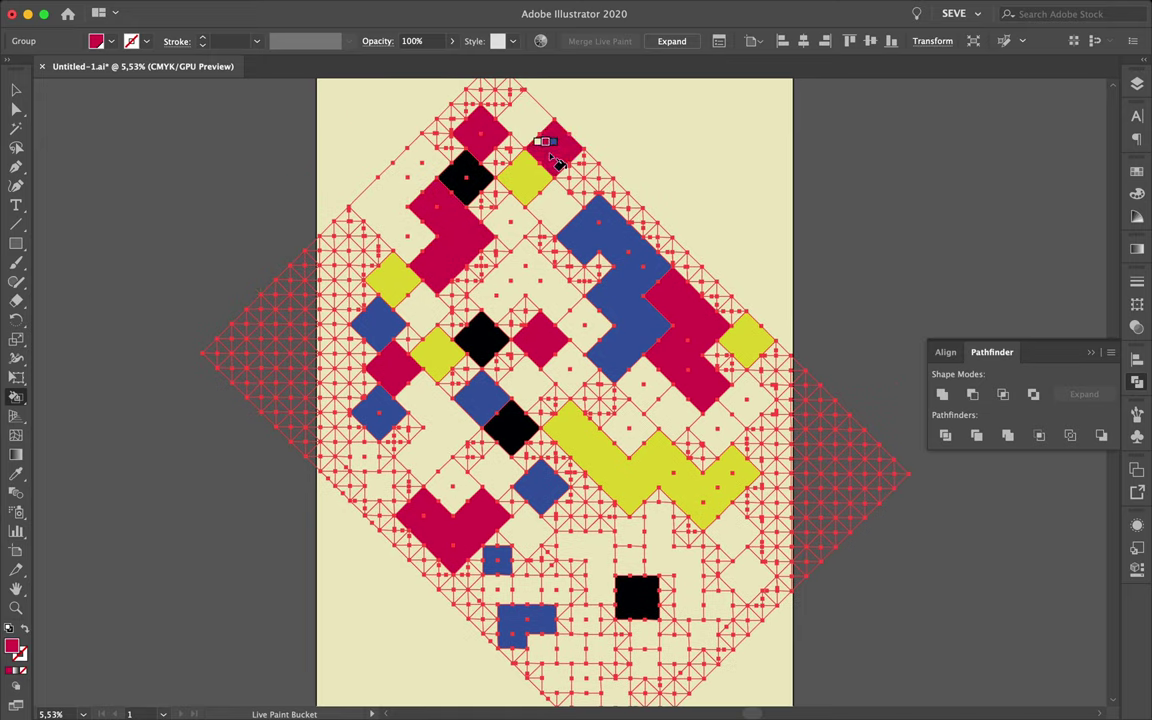
click(733, 528)
click(698, 581)
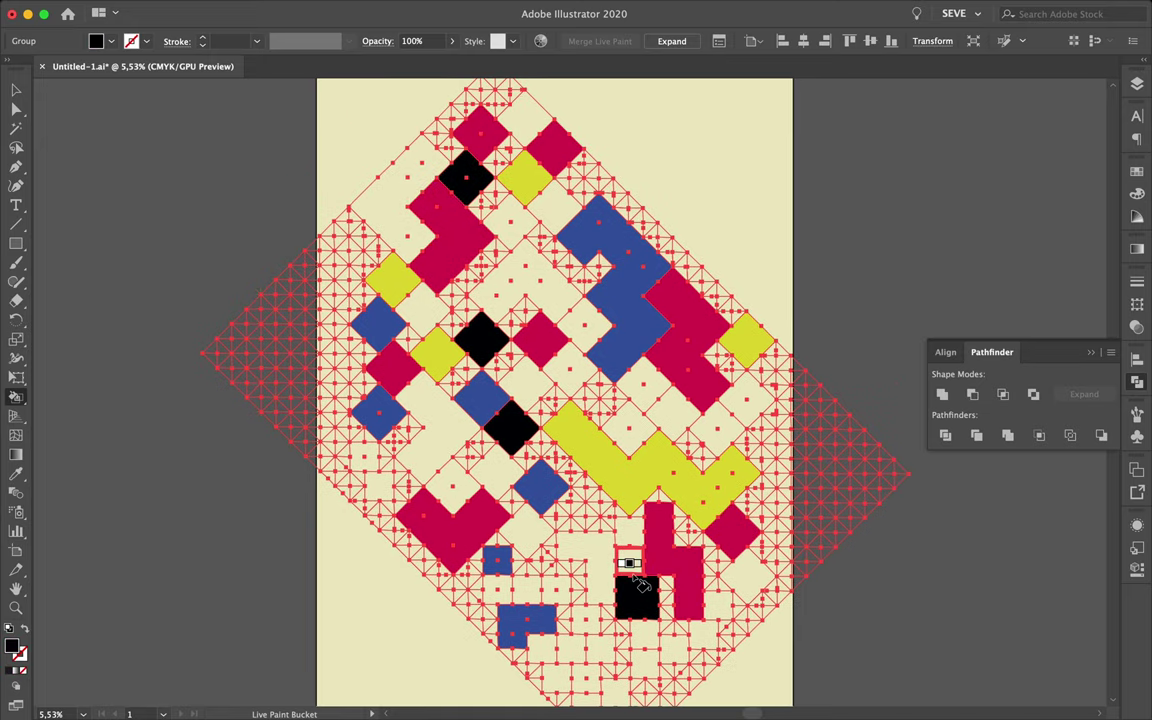
- Fill the bottom L shape, small squares, a diamond and the chevron with yellow
scroll(636, 588, down, 2)
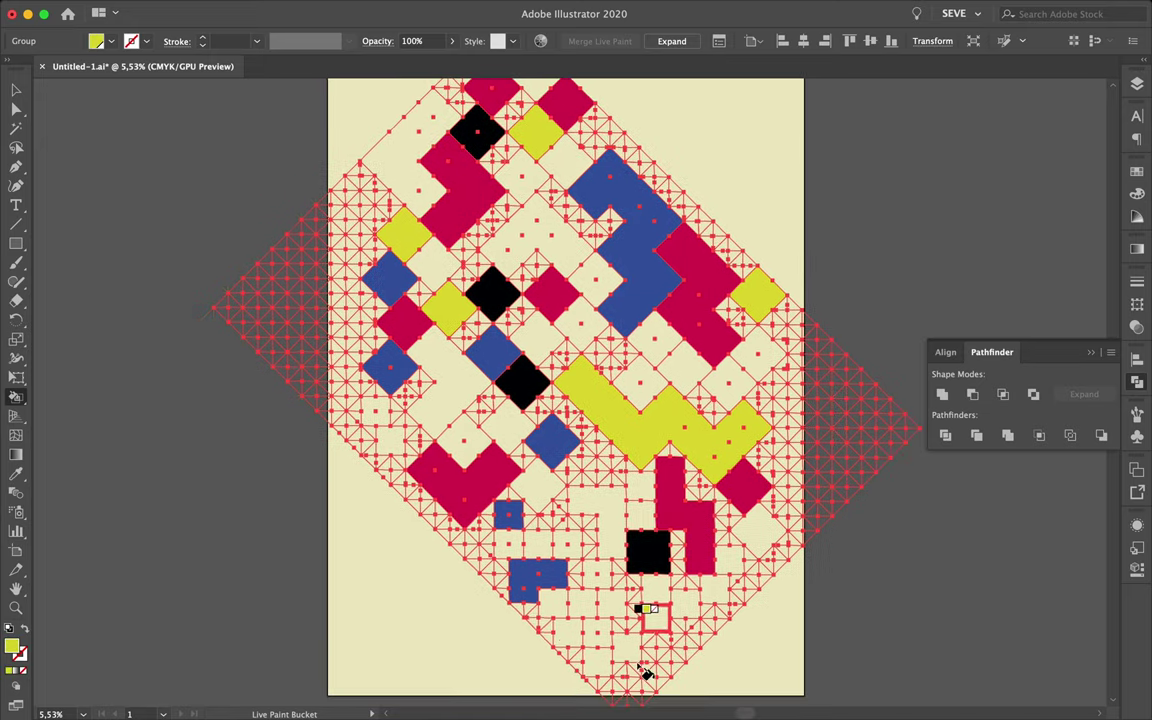
click(552, 600)
click(600, 545)
click(597, 628)
click(655, 617)
click(468, 440)
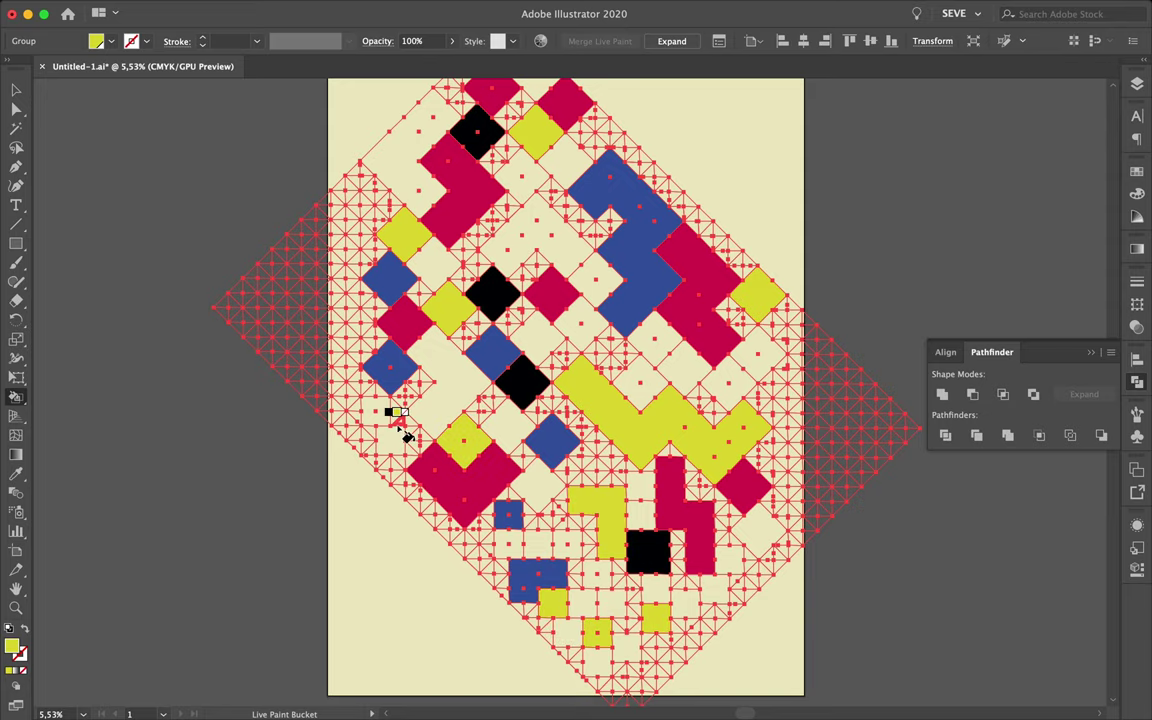
click(390, 438)
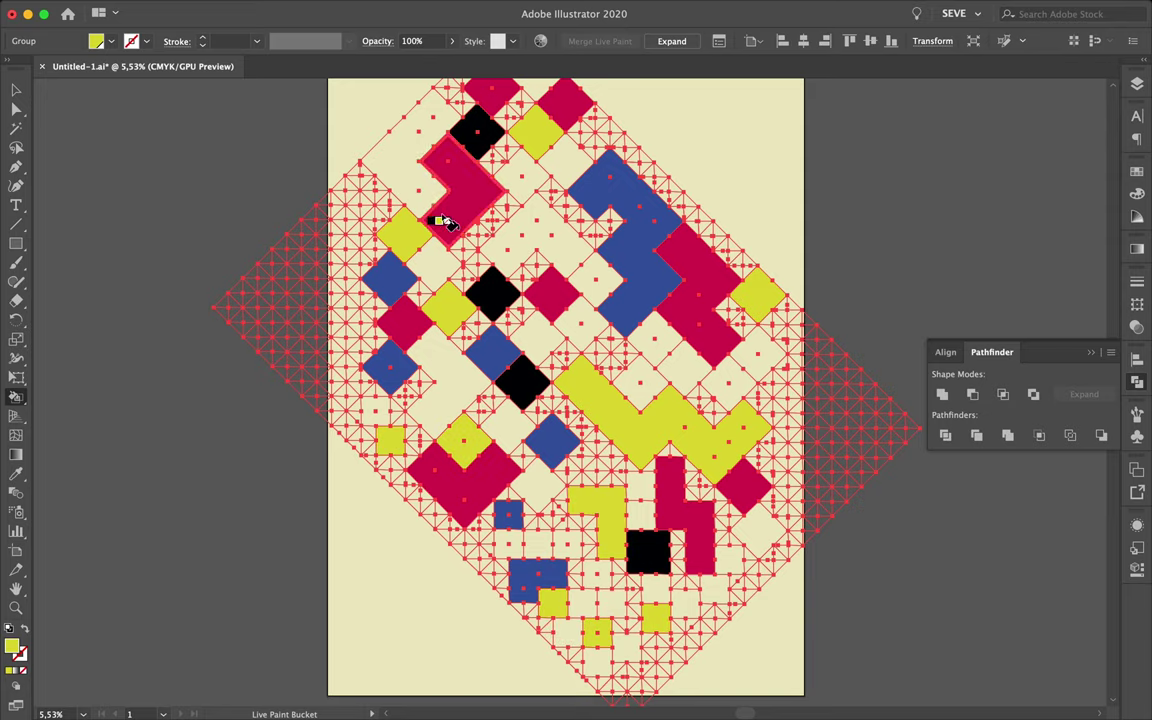
click(540, 226)
- Switch to blue and fill the top-left L plus right-side and bottom cells
key(Left)
key(Left)
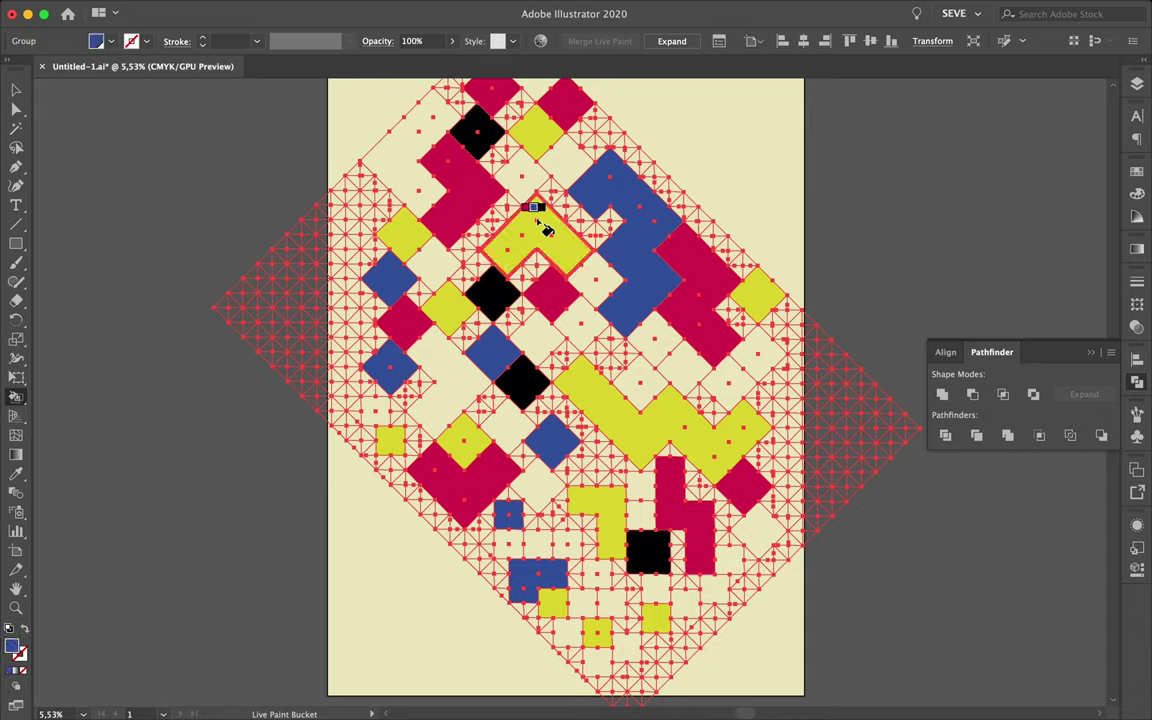
click(528, 180)
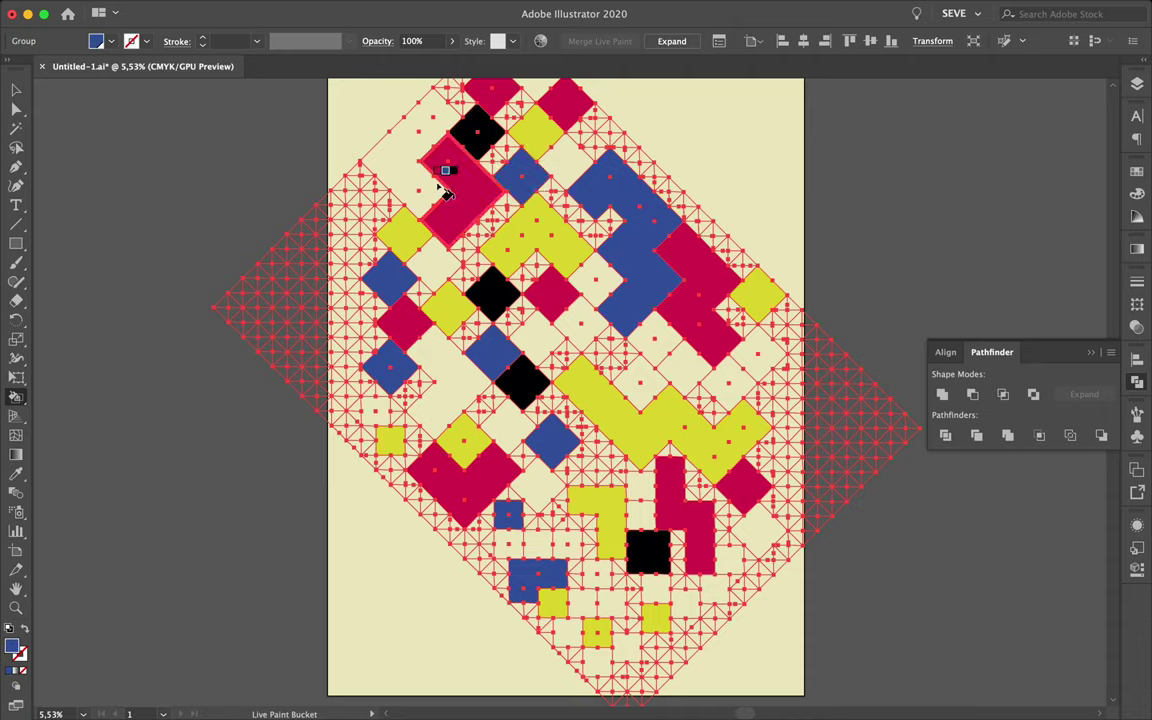
click(415, 165)
click(685, 365)
click(760, 350)
click(757, 530)
click(684, 603)
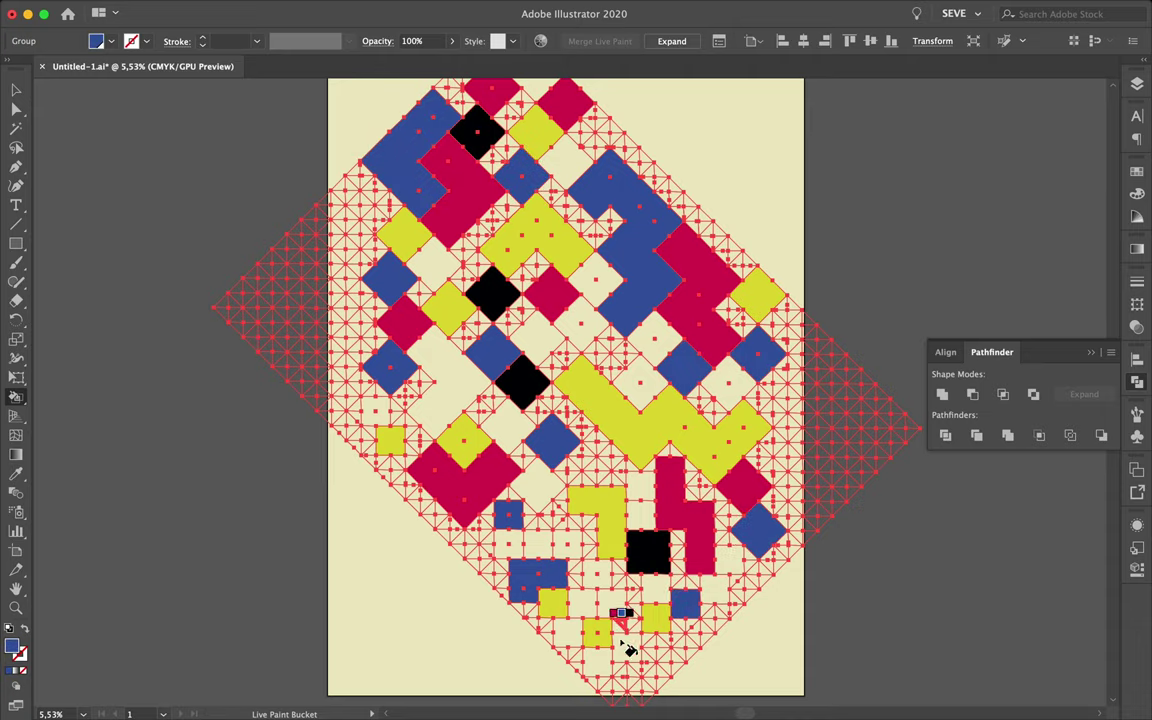
click(627, 646)
click(568, 633)
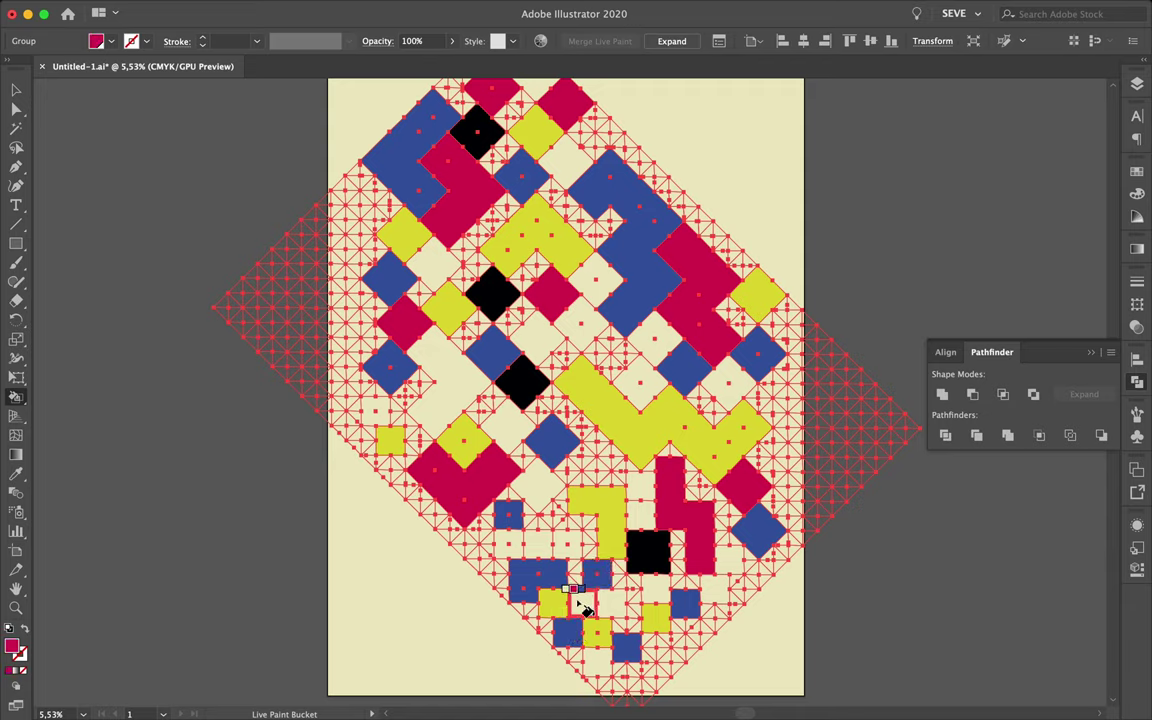
- Fill three bottom cells and a cream diamond with crimson
click(582, 603)
click(597, 660)
click(655, 590)
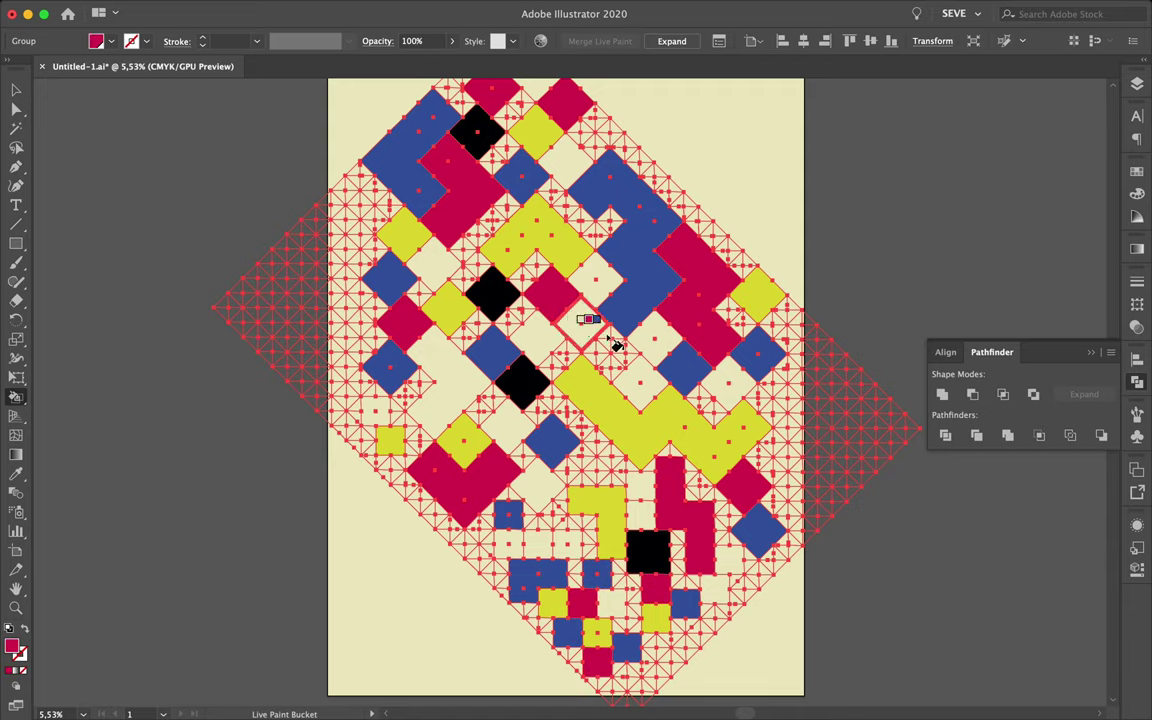
click(640, 382)
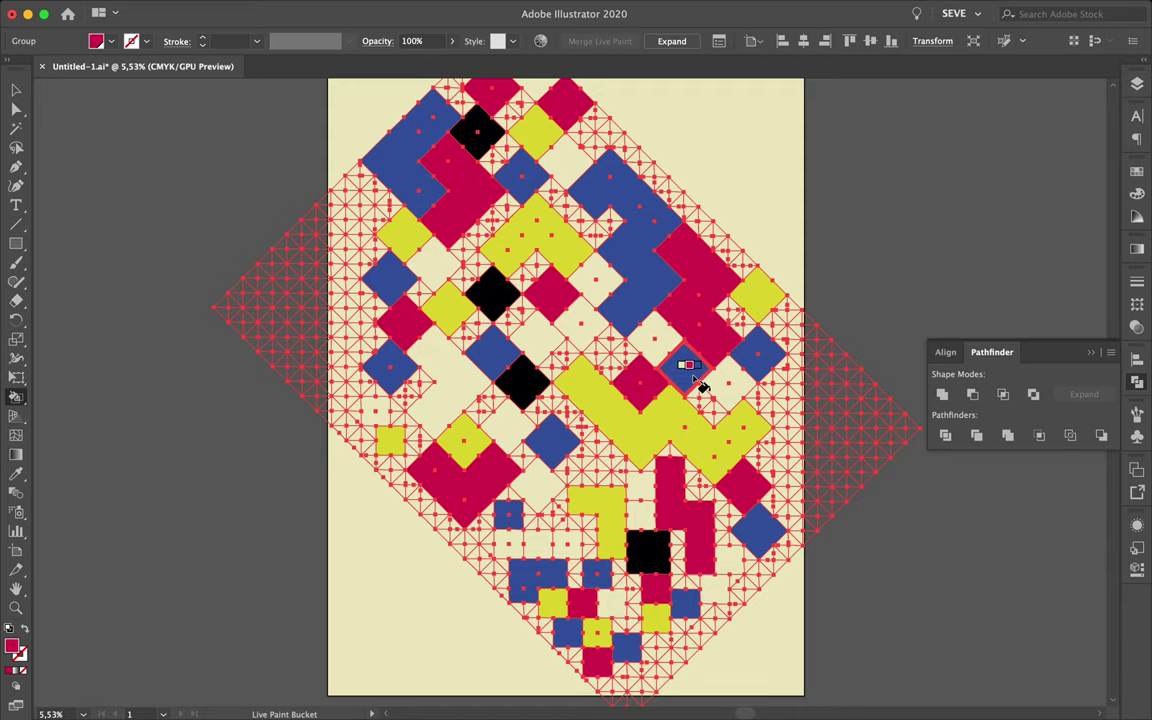
- Switch to black and fill a large left area plus centre, right and bottom cells
key(Right)
click(442, 368)
click(432, 262)
click(562, 160)
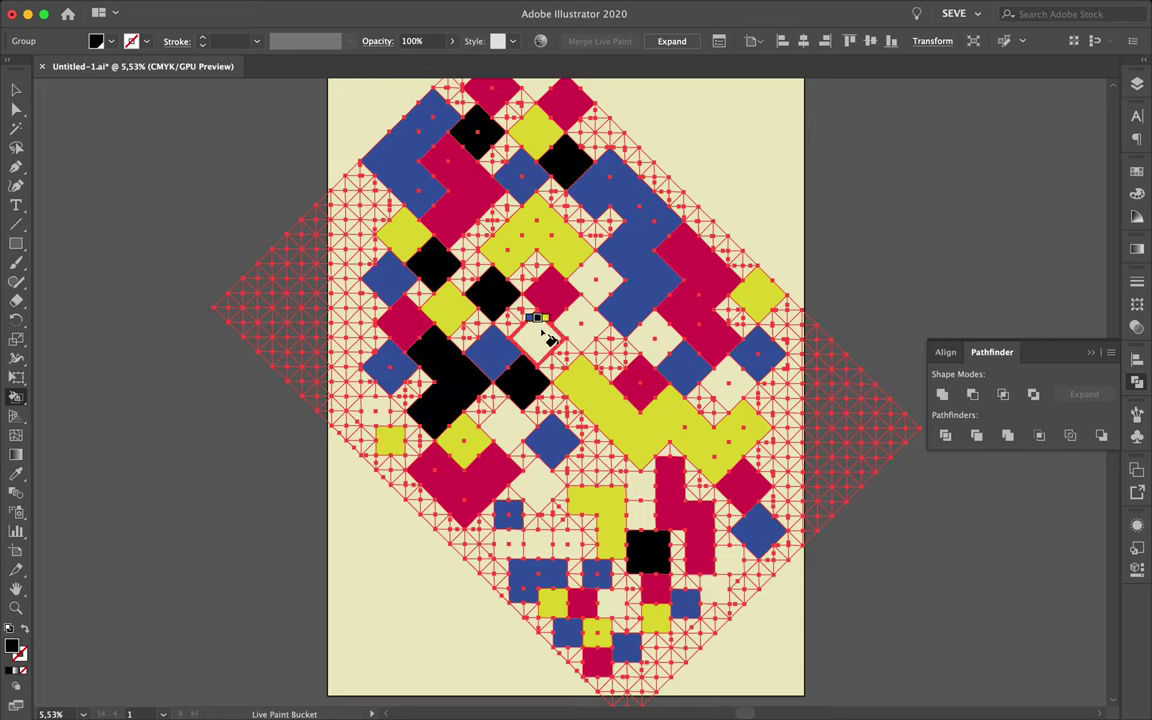
click(580, 322)
click(655, 340)
click(728, 380)
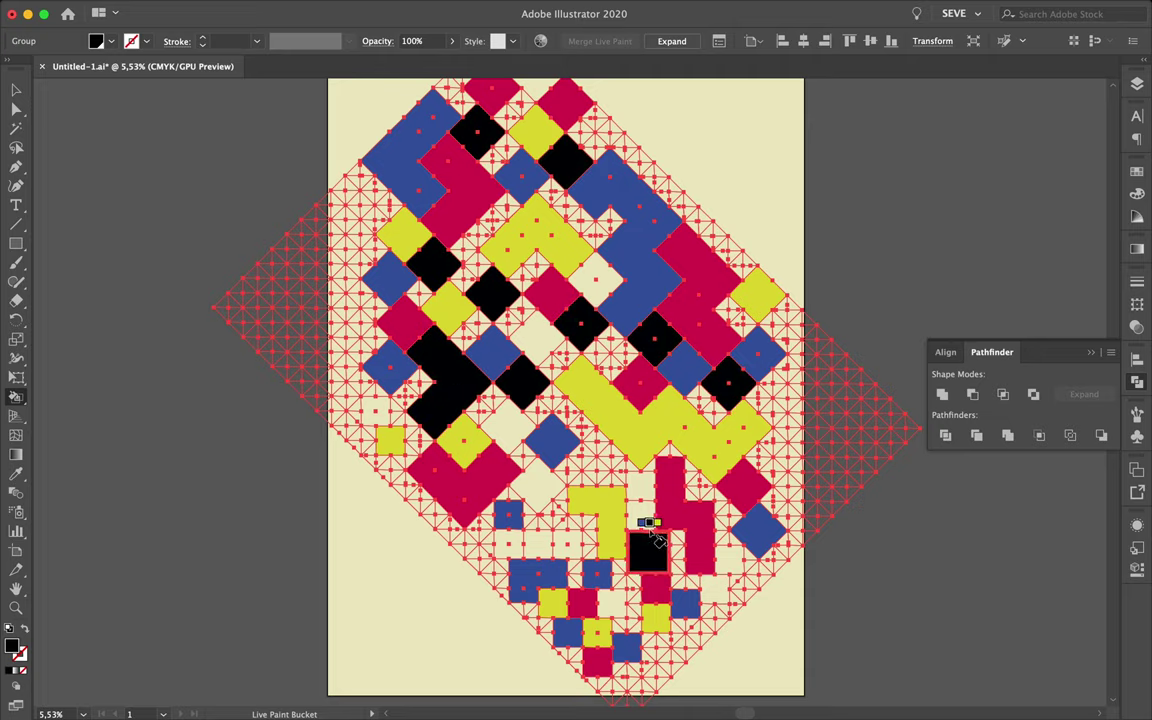
click(640, 487)
click(730, 560)
click(612, 602)
click(566, 632)
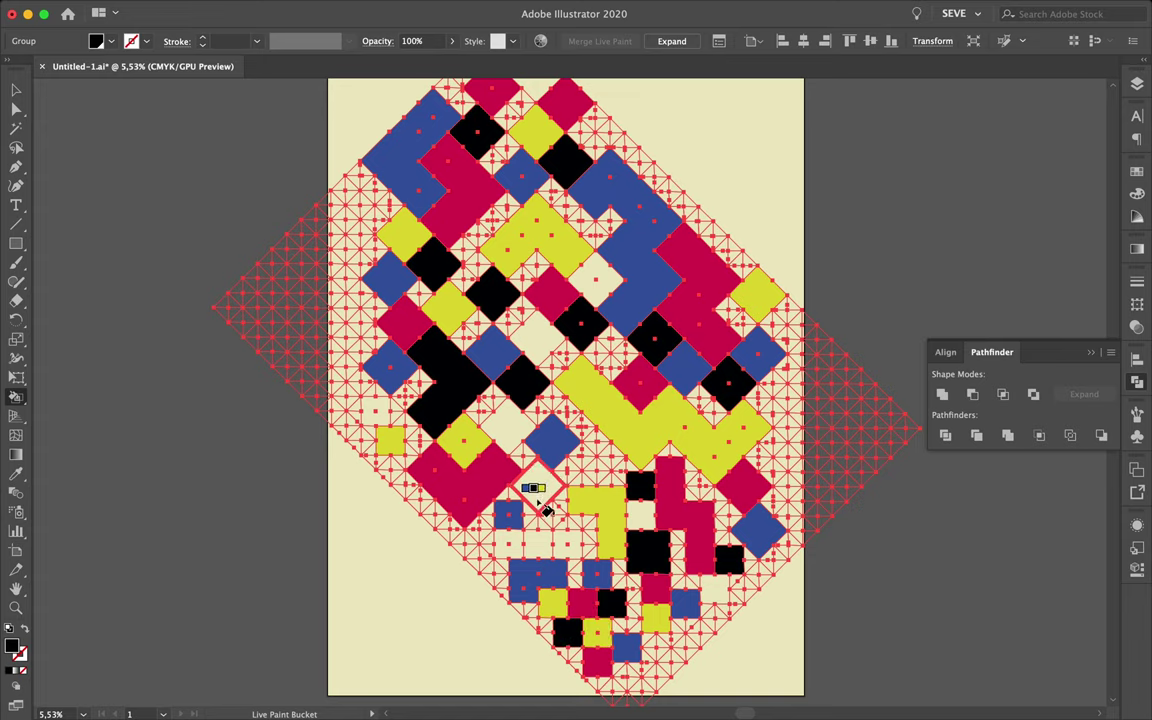
scroll(541, 505, up, 3)
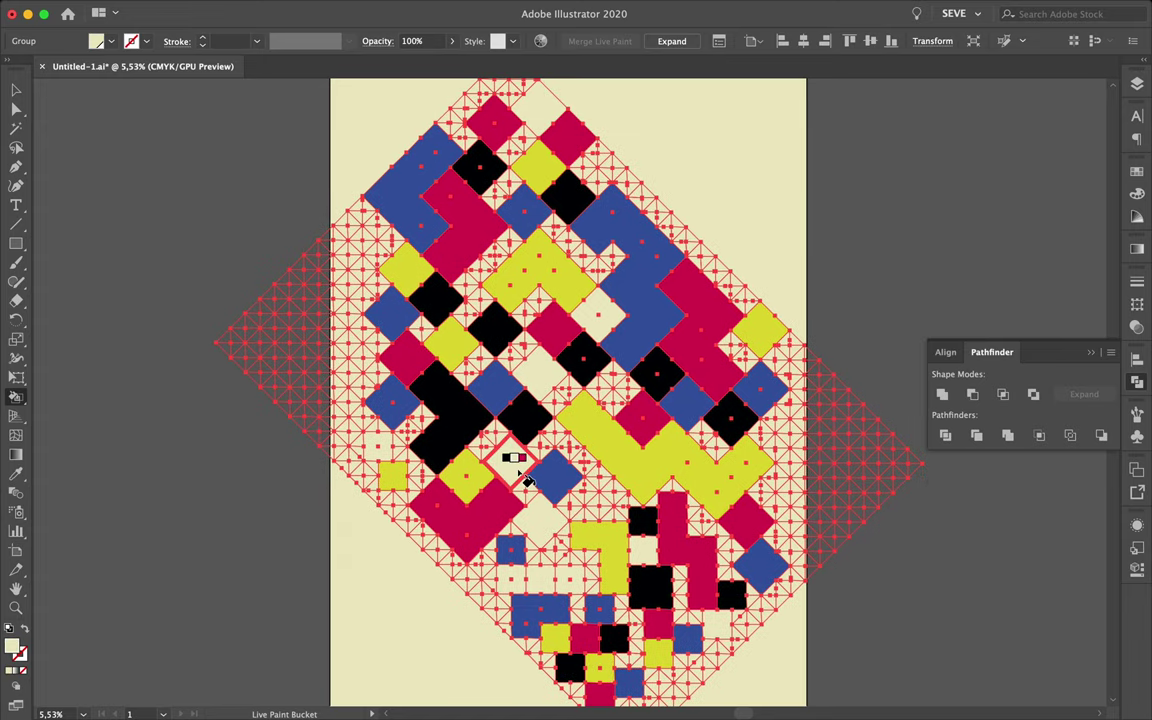
- Fill four more centre and lower cells with yellow
key(Left)
click(603, 316)
click(541, 374)
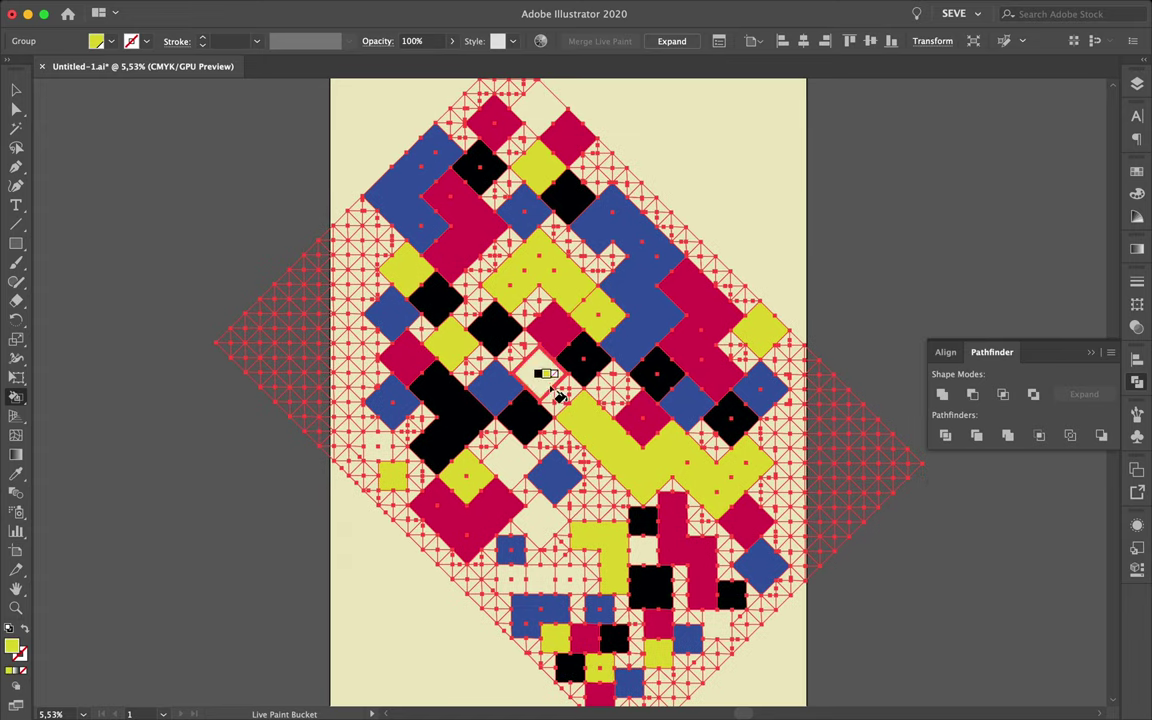
click(541, 519)
click(524, 585)
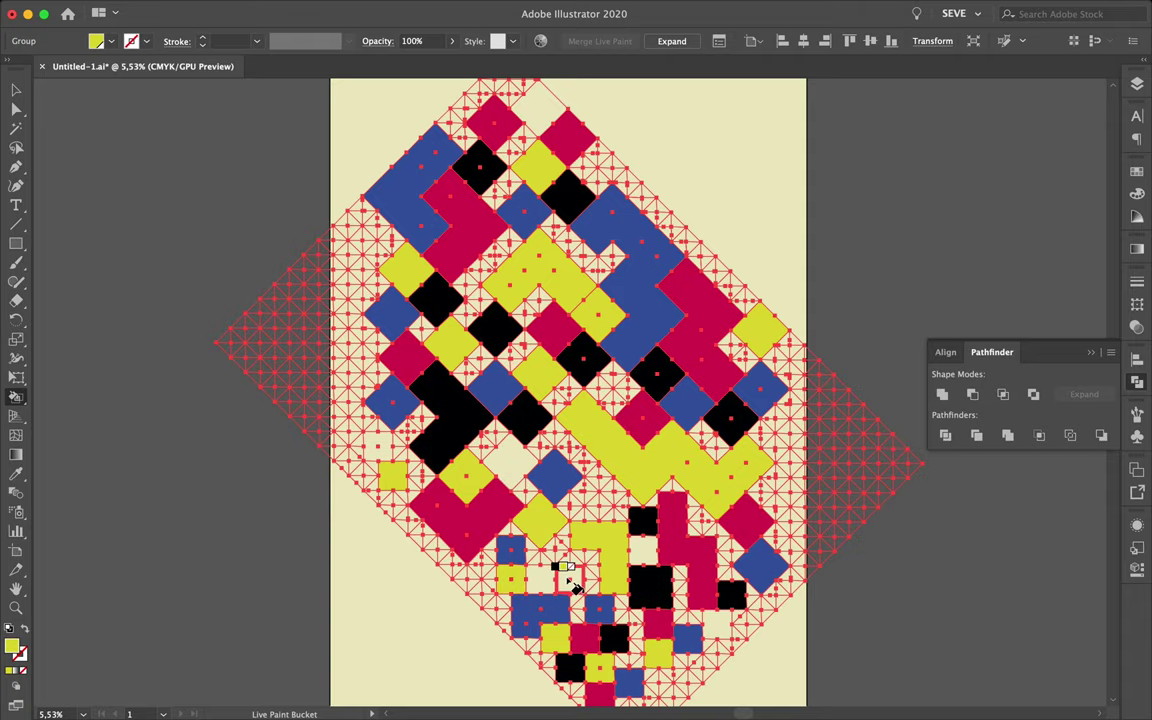
- Expand the painted Live Paint grid into plain shapes
key(ctrl+0)
key(v)
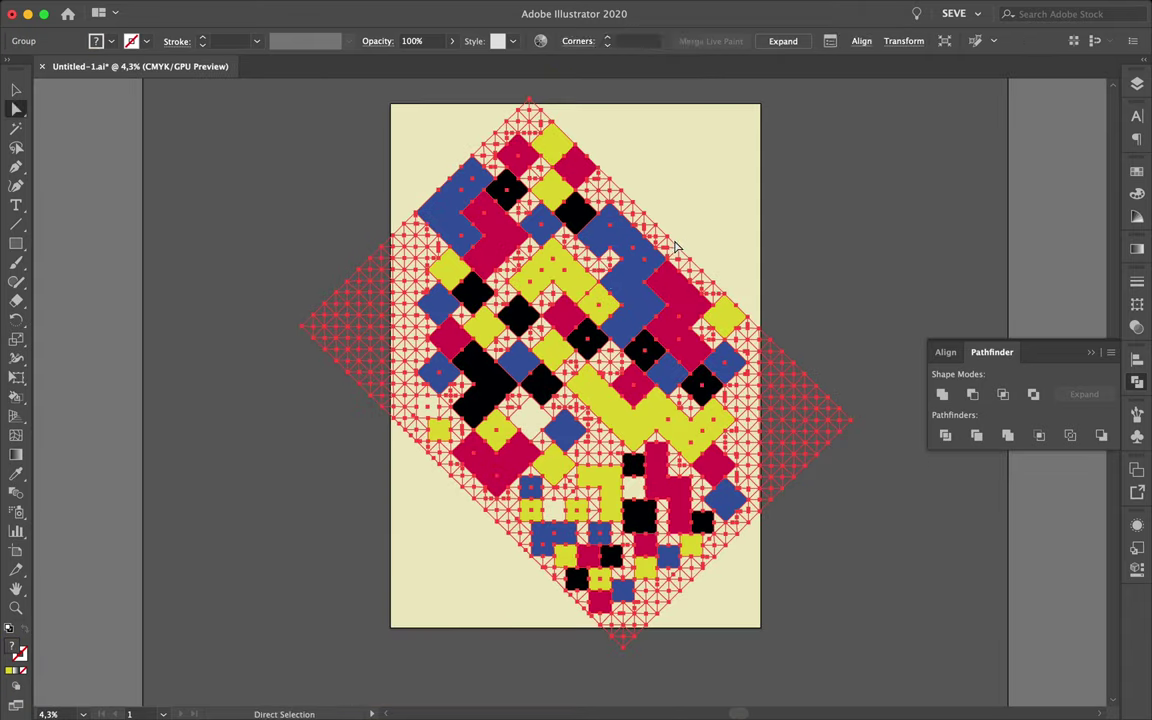
click(783, 227)
scroll(584, 503, up, 2)
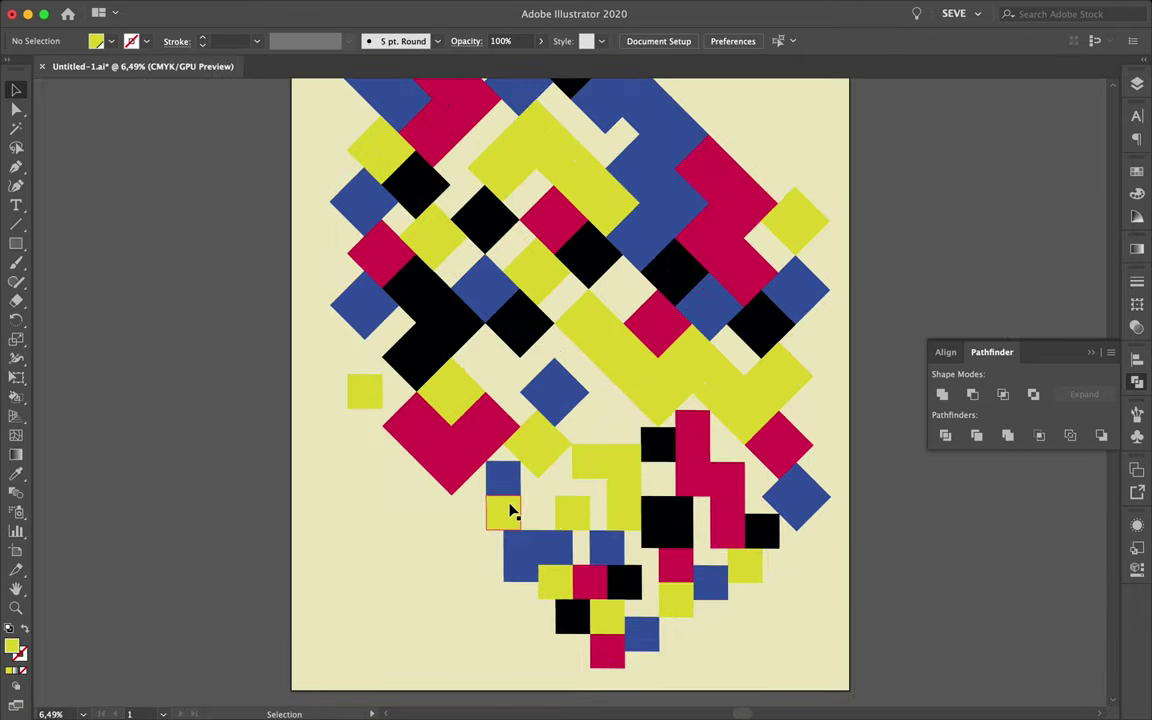
click(512, 509)
click(239, 10)
click(213, 183)
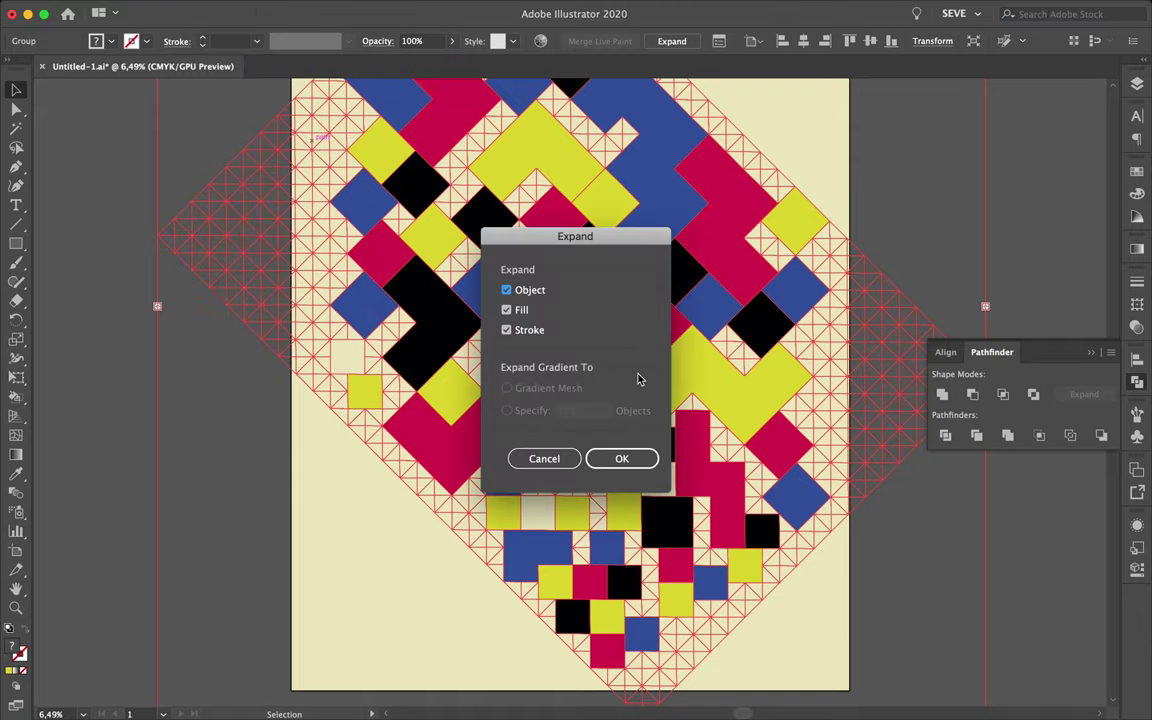
click(620, 458)
- Zoom out and trial selections of the block artwork and a single yellow square
key(ctrl+minus)
click(586, 532)
click(605, 430)
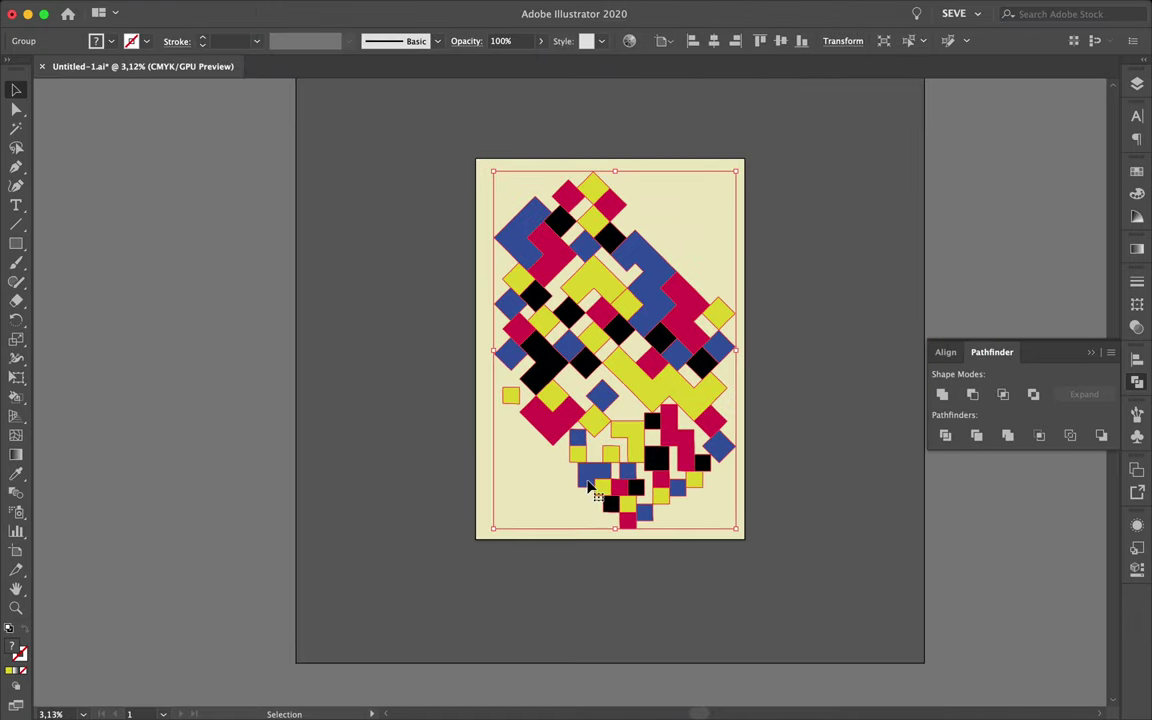
click(595, 623)
drag(701, 461, 630, 458)
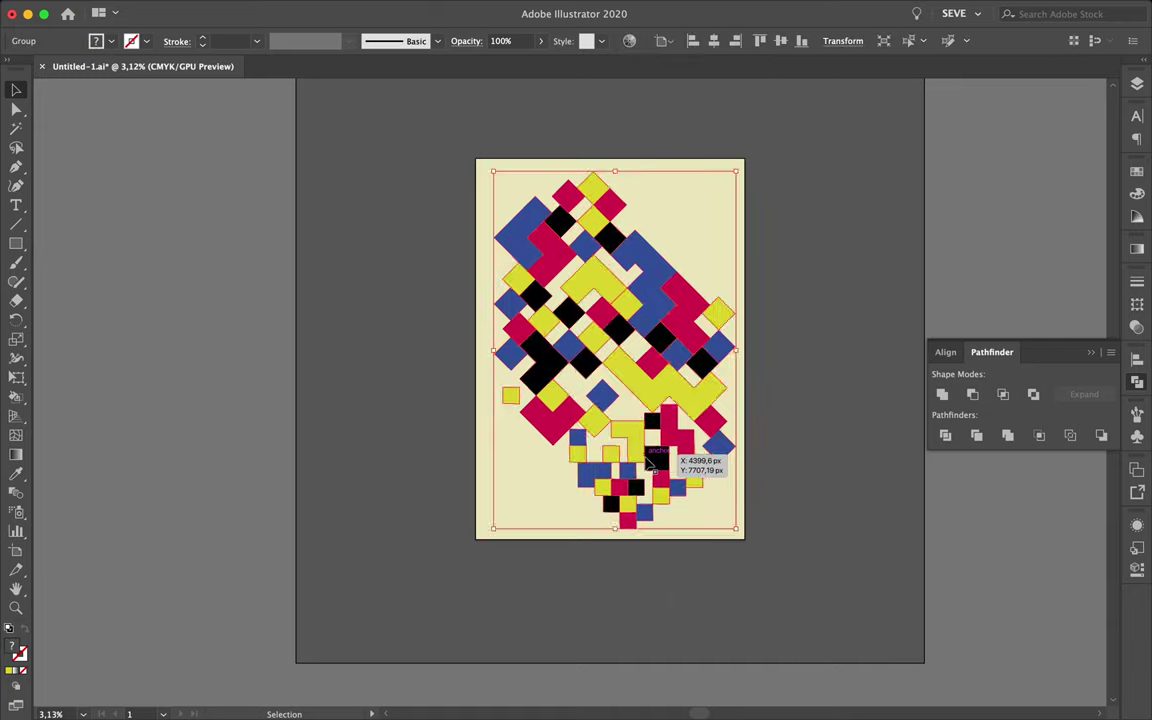
click(661, 558)
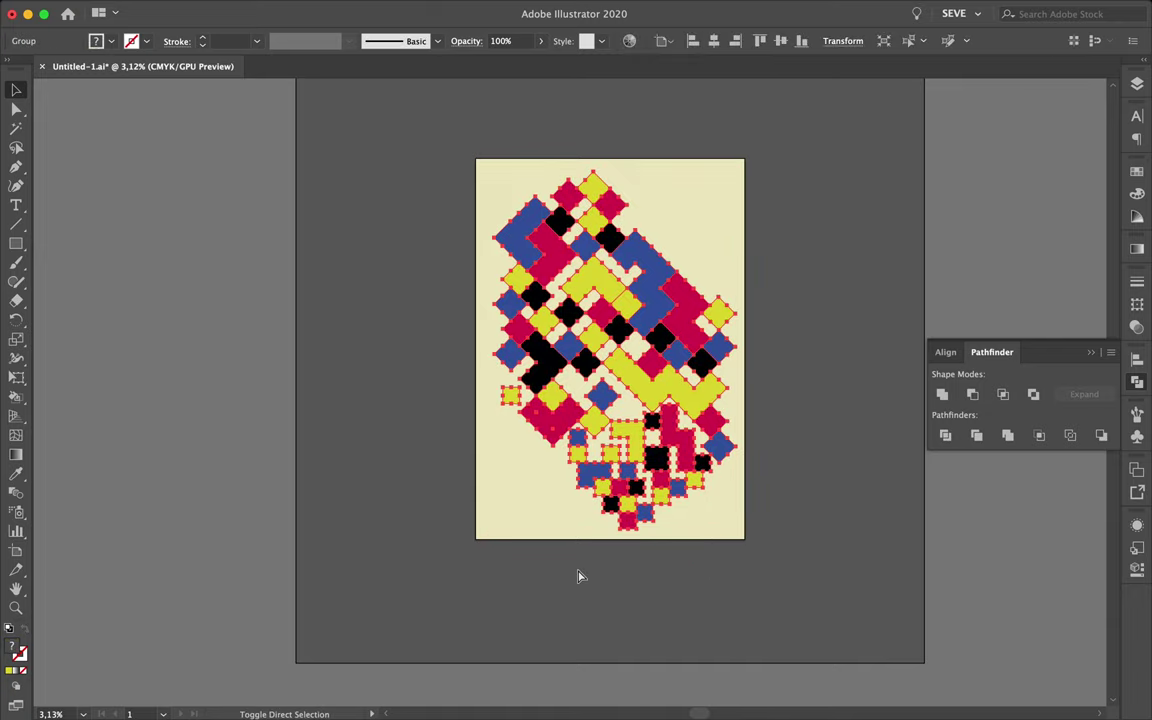
drag(633, 566, 590, 578)
- Select the lower block cluster, test-move it and undo, then marquee-select the whole pattern
scroll(589, 578, up, 3)
shift+click(652, 330)
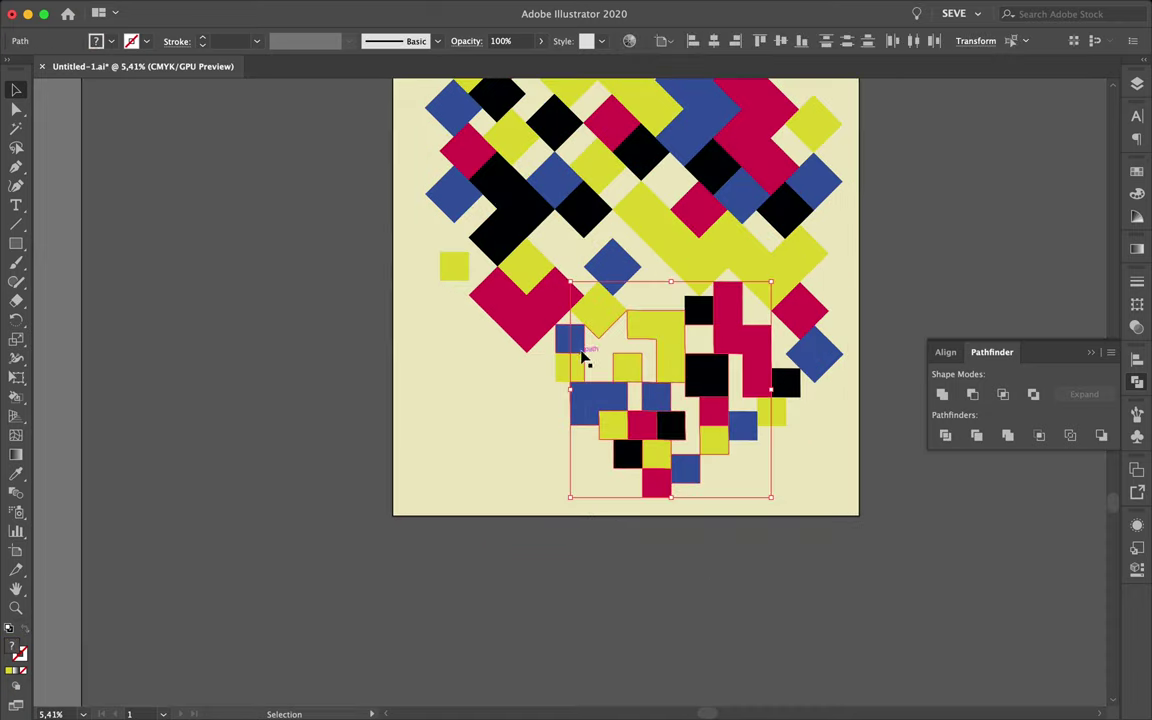
shift+click(572, 370)
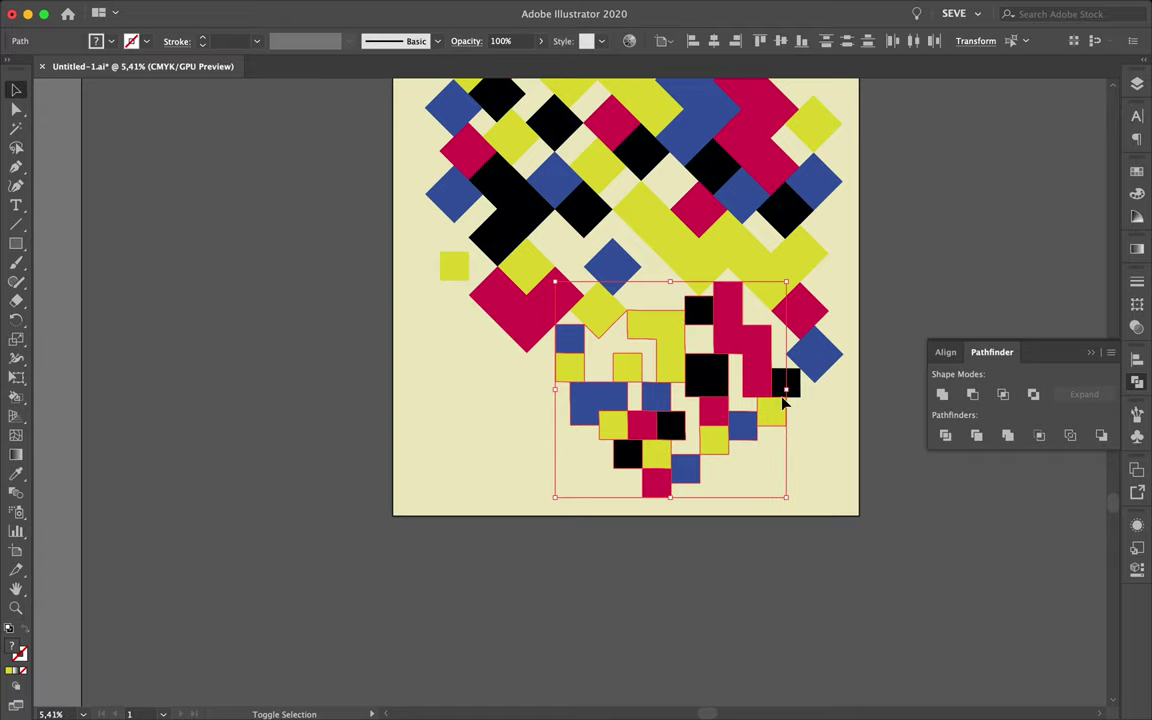
shift+click(785, 382)
drag(764, 352, 756, 433)
key(ctrl+z)
key(ctrl+z)
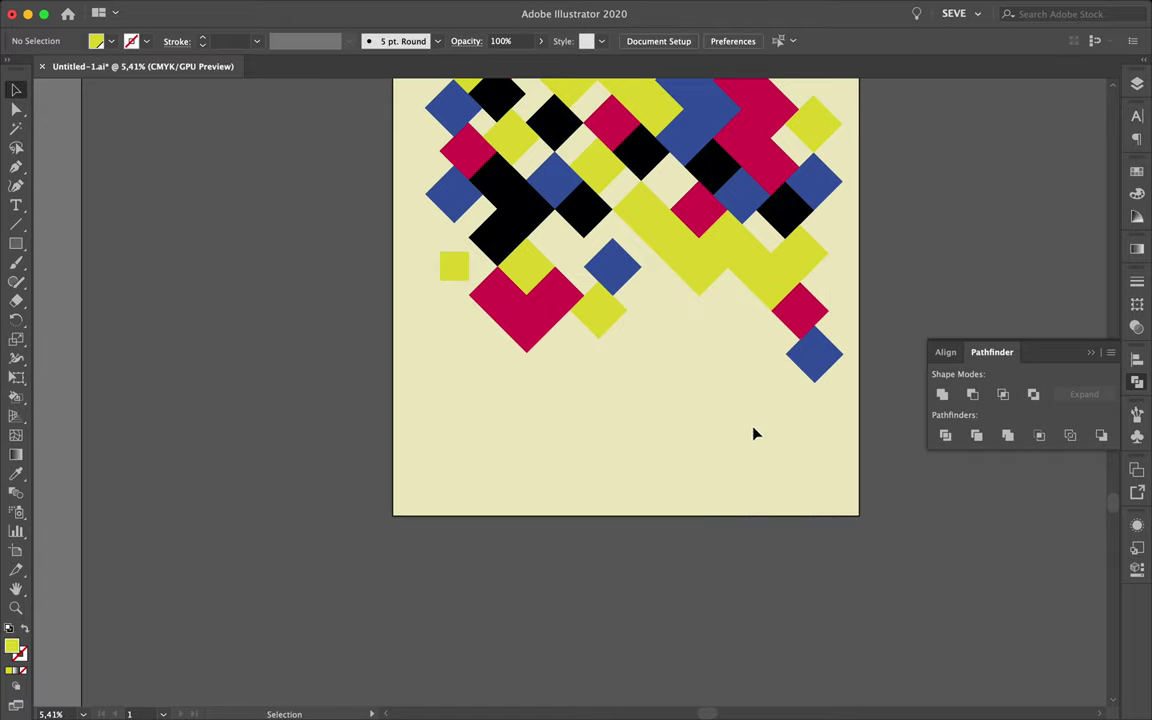
scroll(756, 433, down, 3)
drag(492, 142, 866, 483)
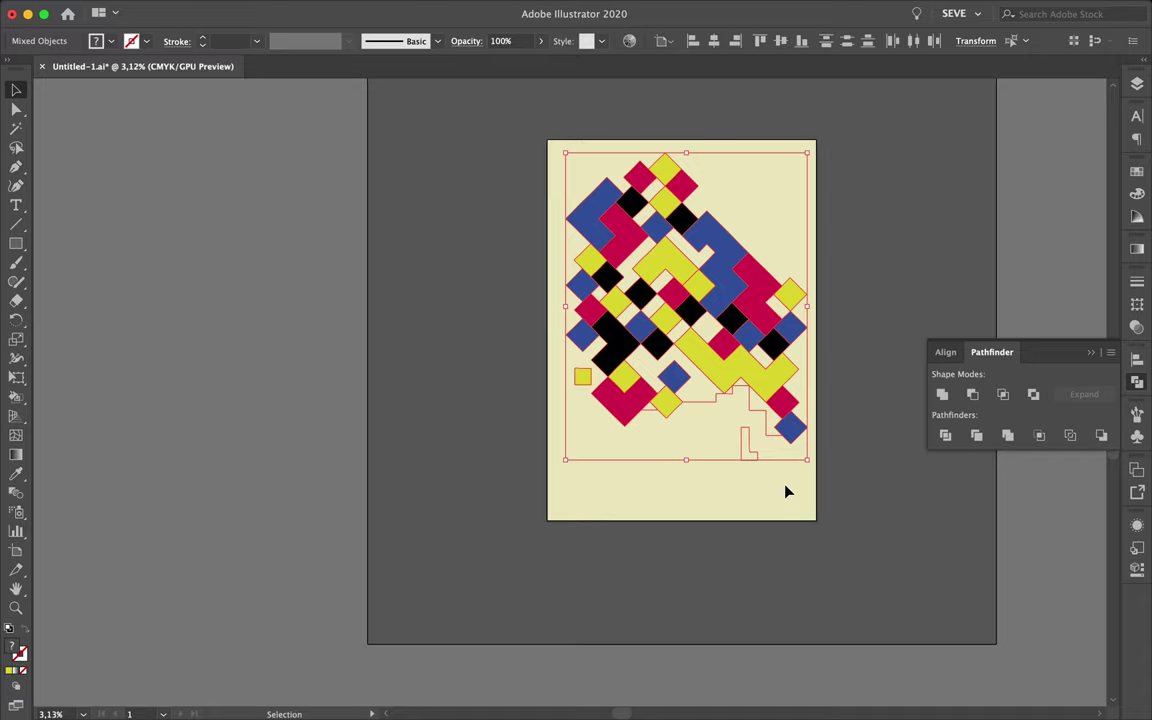
- Nudge the pattern down and move the small red piece beside the blue diamond
drag(724, 301, 722, 313)
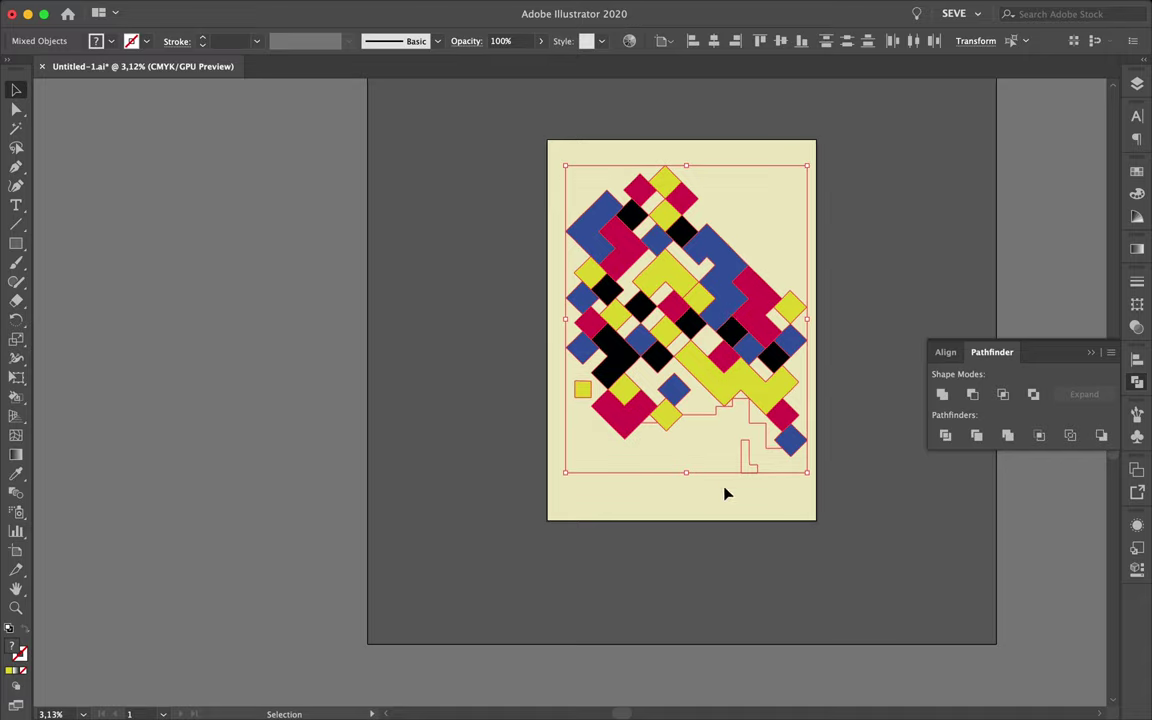
key(a)
click(715, 442)
click(746, 458)
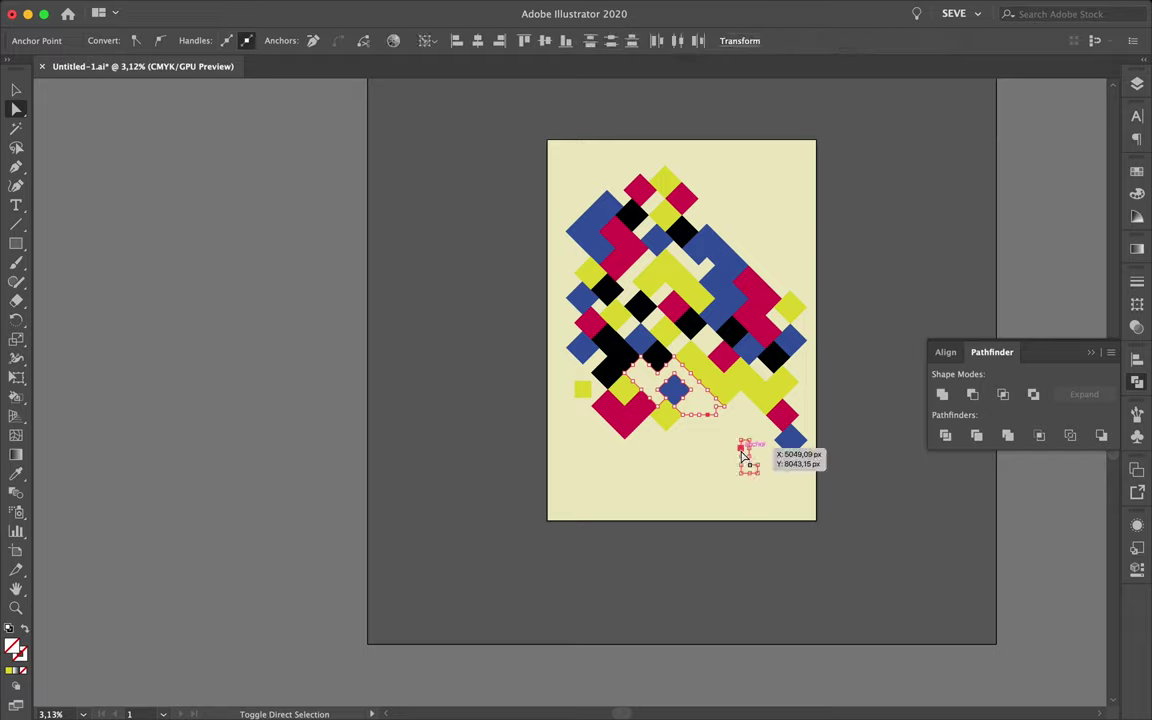
drag(744, 456, 753, 427)
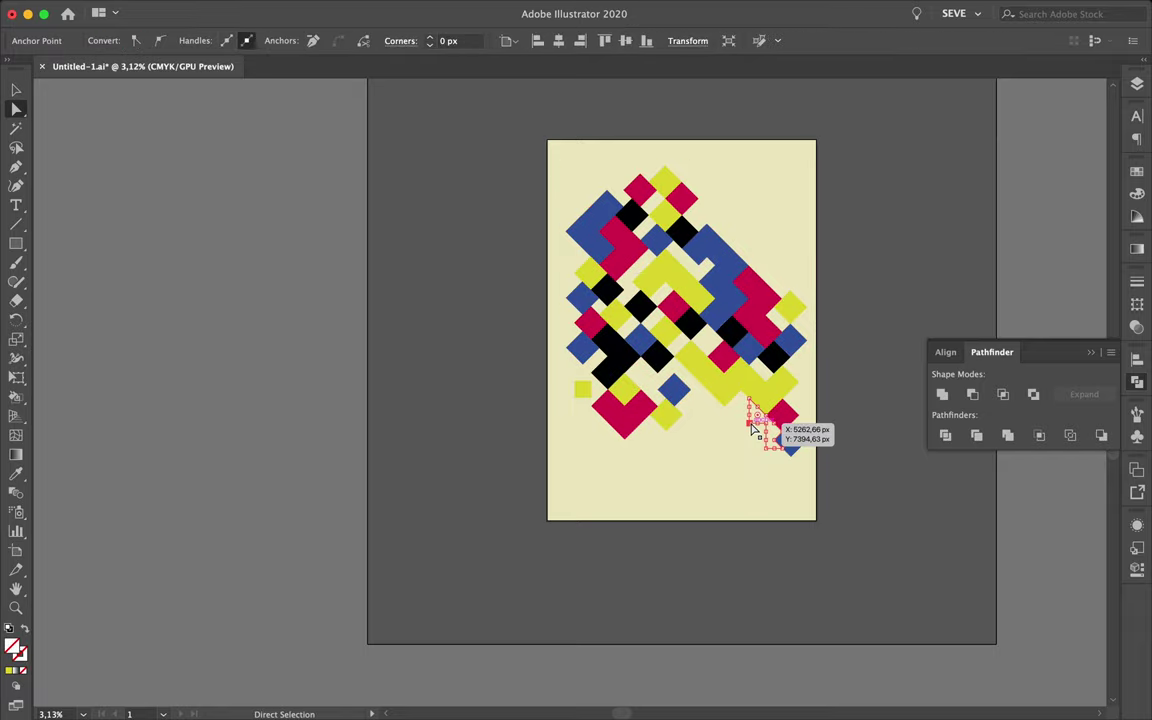
- Check the artwork in Outline view, then return to full-colour preview
key(super+y)
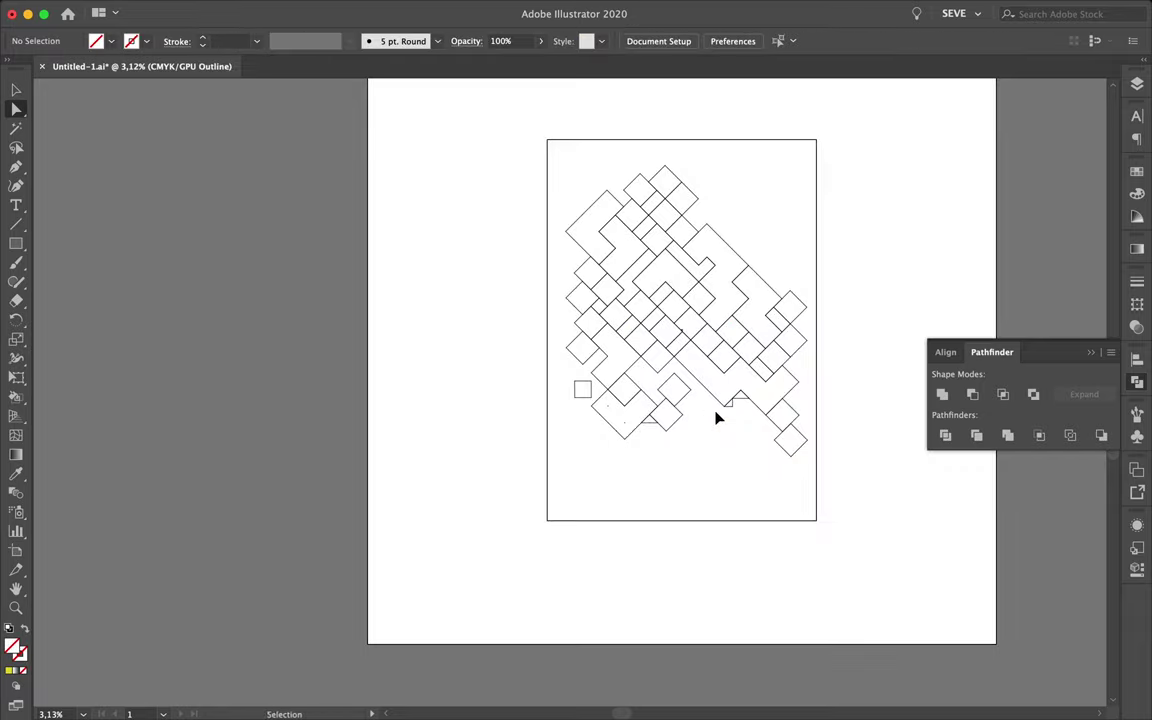
click(743, 404)
scroll(740, 400, up, 2)
click(650, 481)
key(super+y)
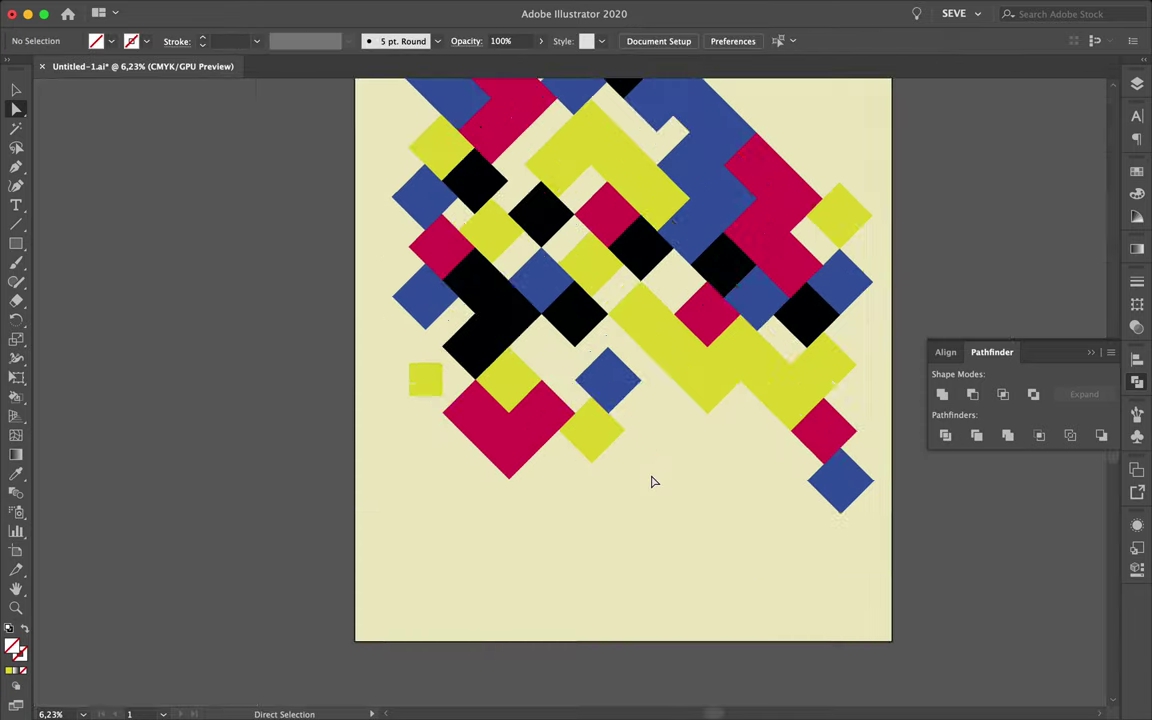
scroll(466, 153, down, 2)
- Select all, enlarge the pattern from its centre and move it down the page
key(super+a)
mouse_move(786, 499)
mouse_down()
mouse_move(843, 545)
mouse_move(806, 523)
mouse_up()
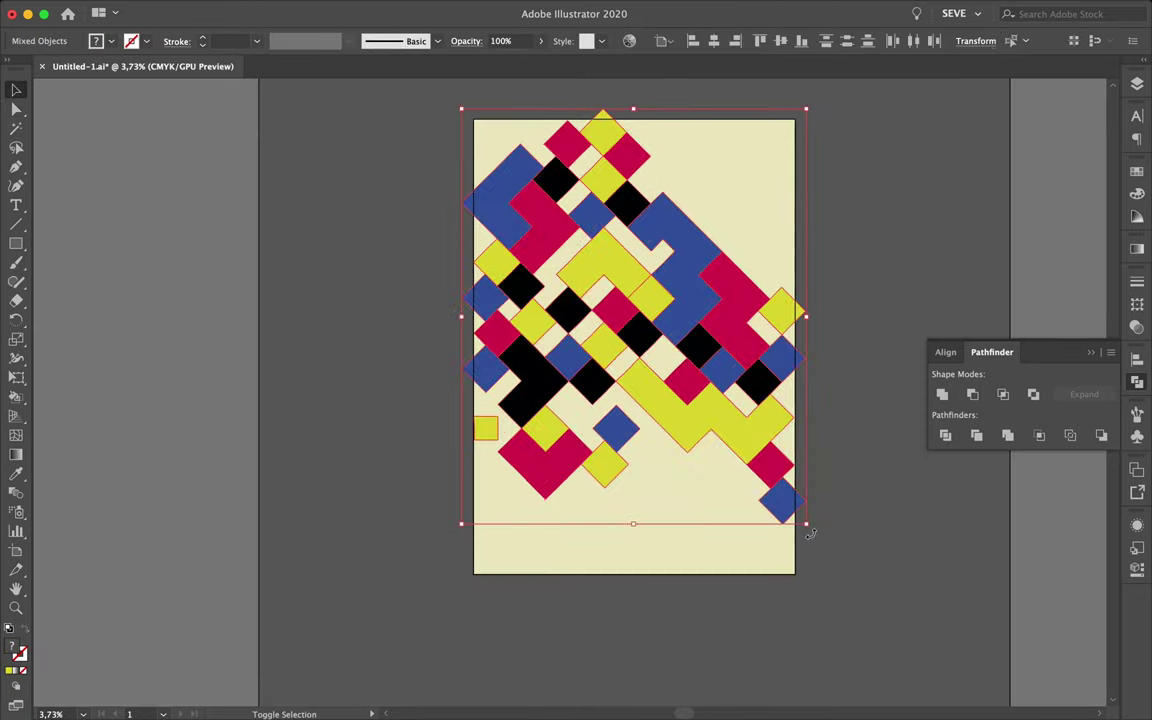
drag(728, 364, 728, 373)
click(815, 441)
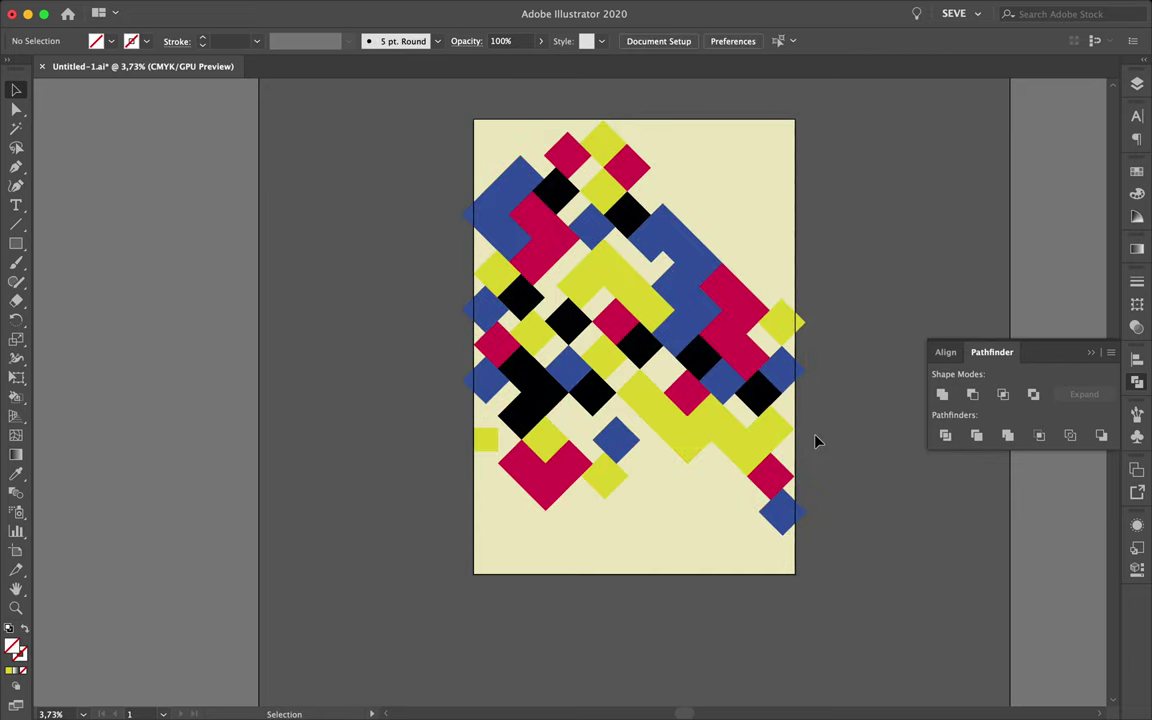
key(super+z)
key(super+z)
key(super+z)
key(super+z)
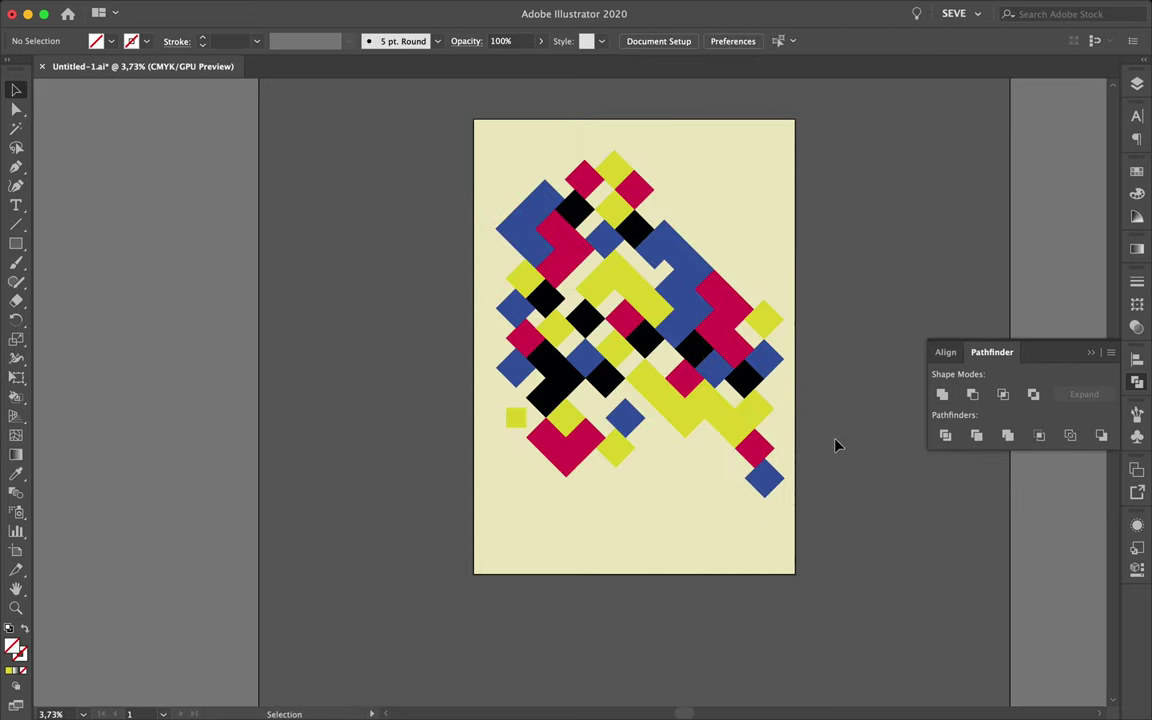
key(super+shift+z)
key(super+shift+z)
key(super+shift+z)
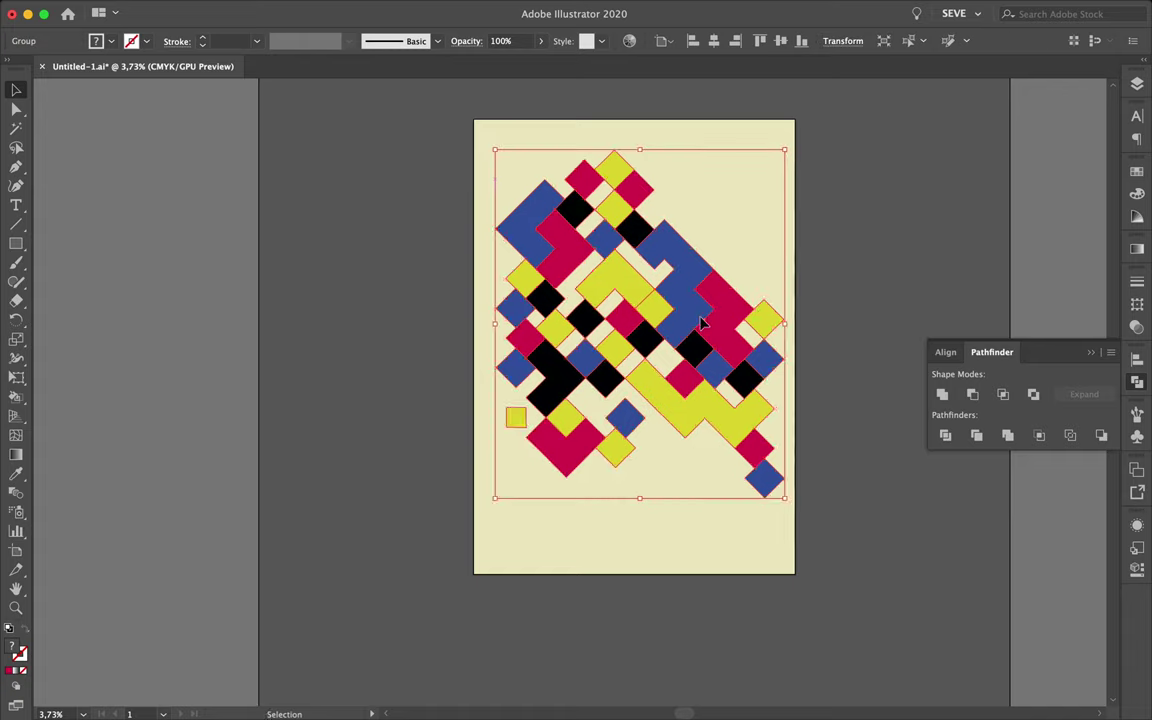
key(super+shift+z)
- Open the 2020 White.psd poster template from the desktop via Finder
click(408, 697)
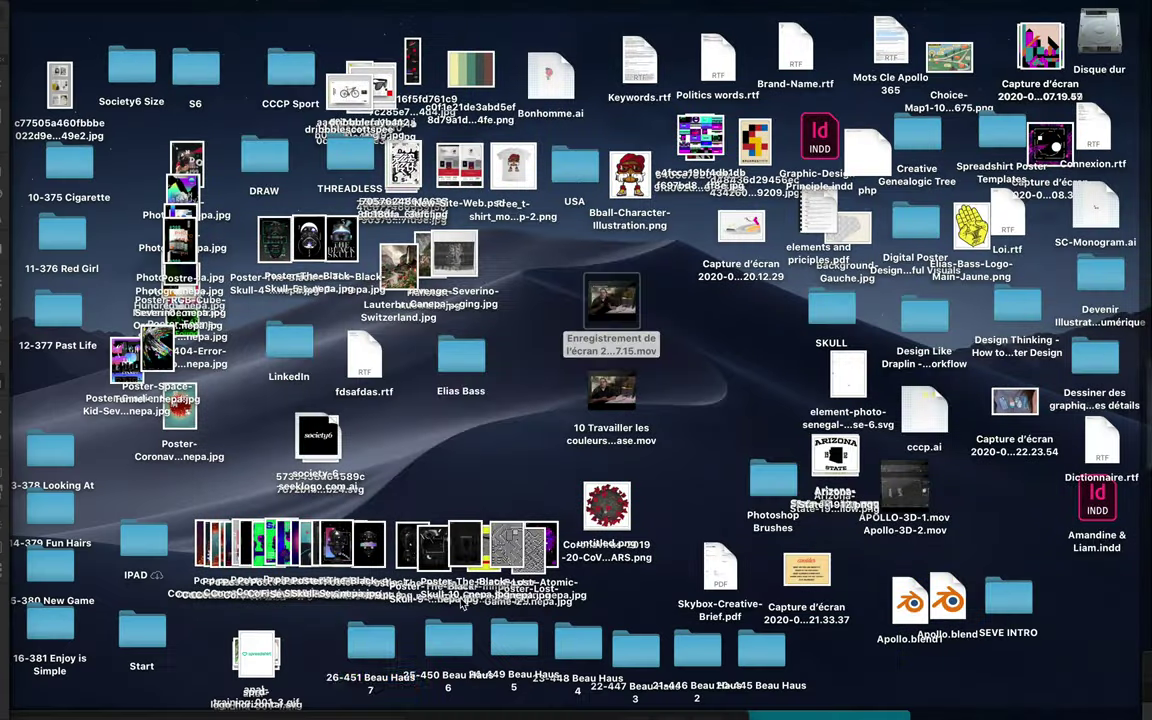
double_click(381, 385)
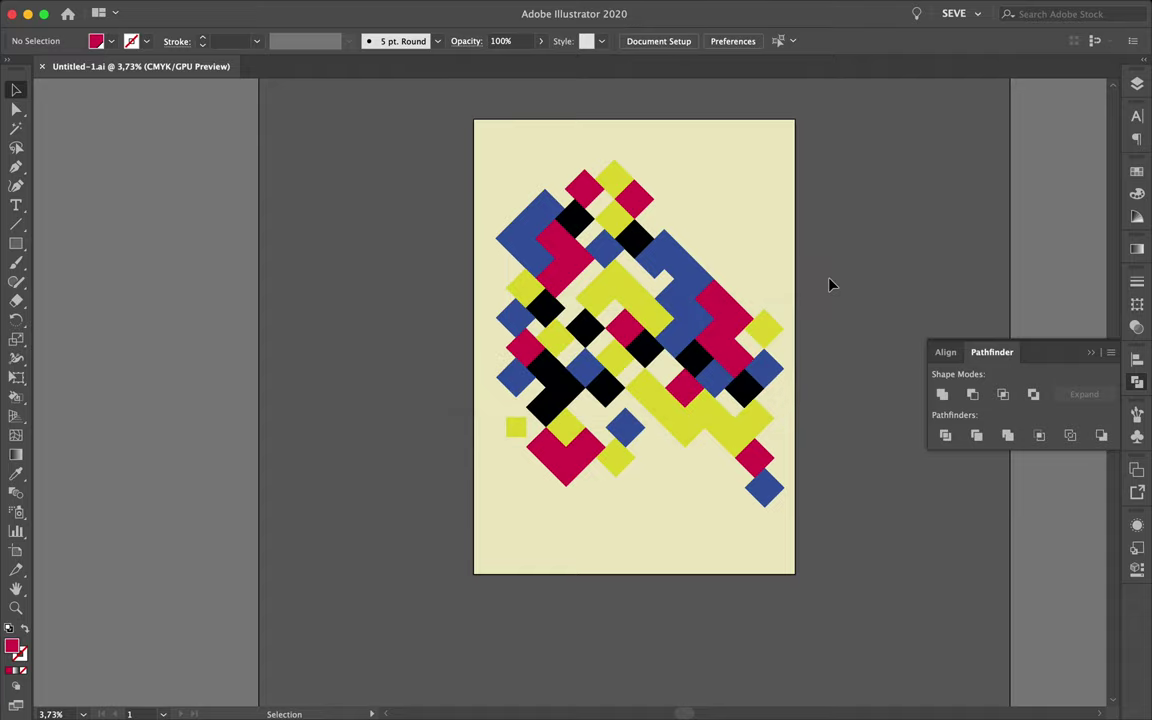
- Retype the poster number #366 as #451 and the date as MARCH 26, 2020
click(540, 694)
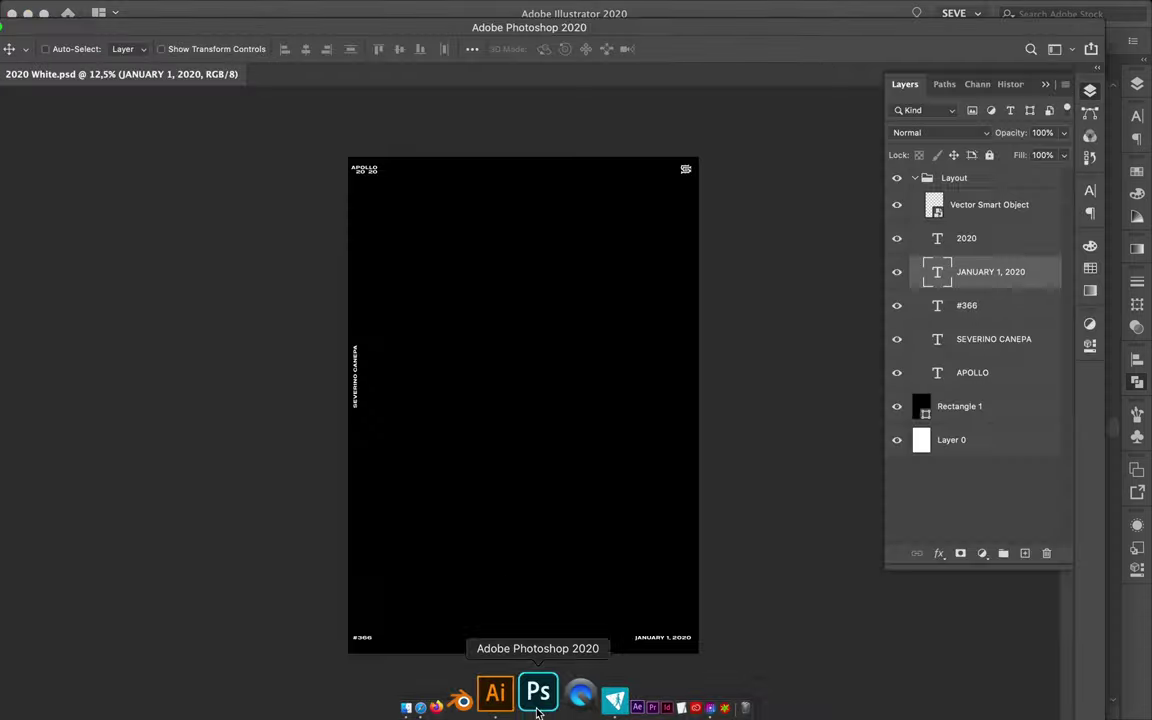
double_click(320, 514)
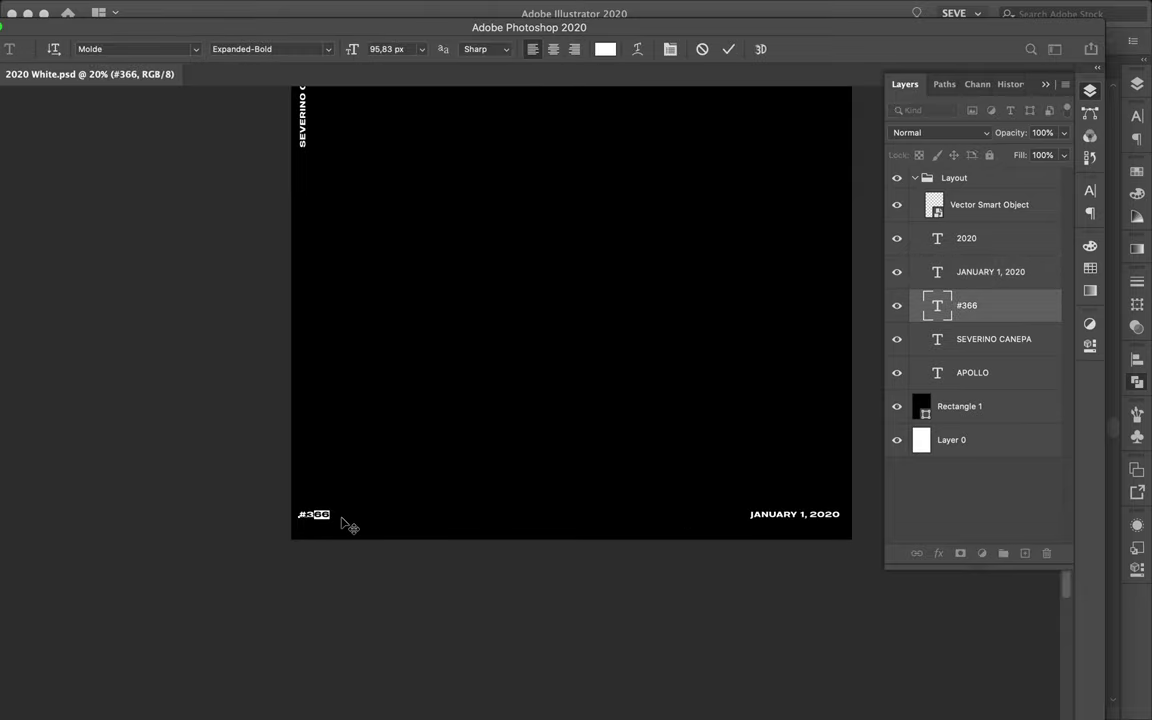
text(#451)
double_click(772, 515)
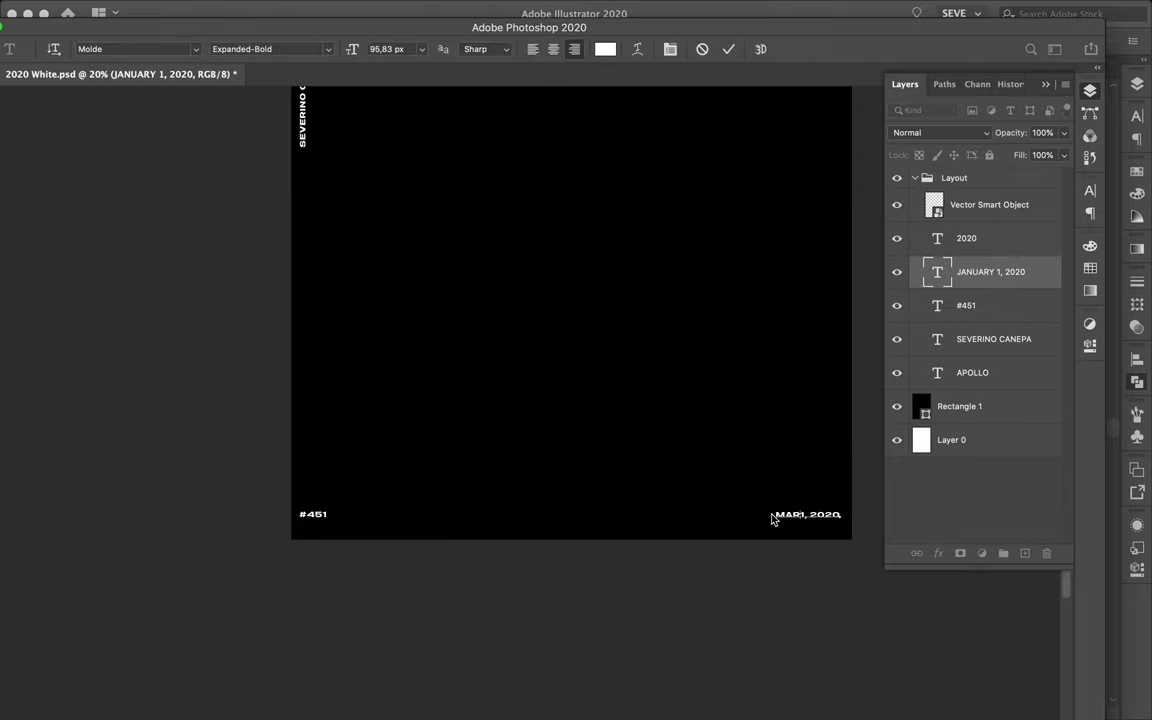
click(975, 7)
click(724, 463)
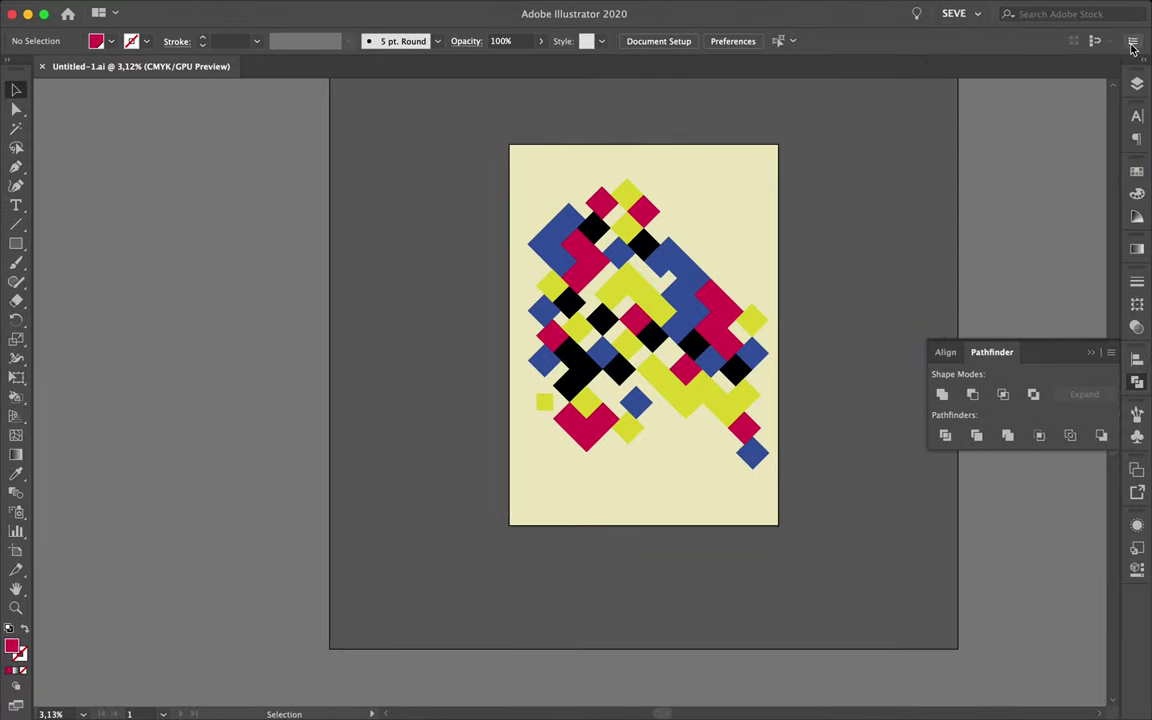
- Select all the block artwork and drag it onto the Photoshop poster canvas
click(1137, 83)
key(super+a)
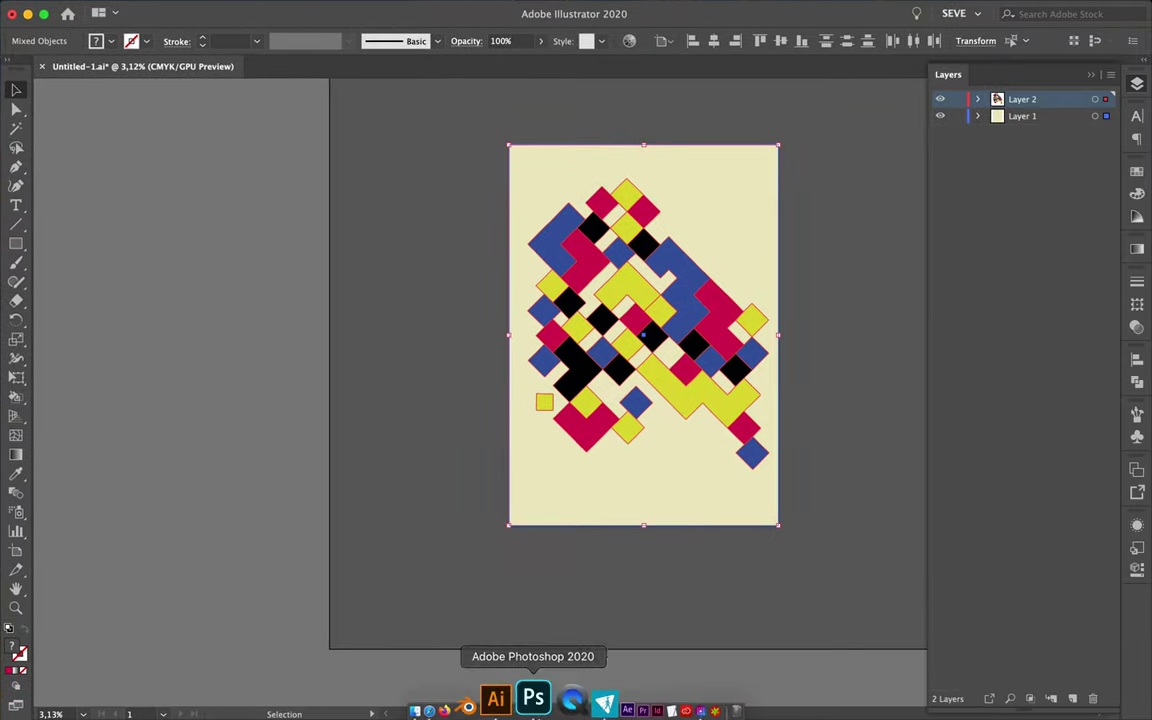
click(536, 695)
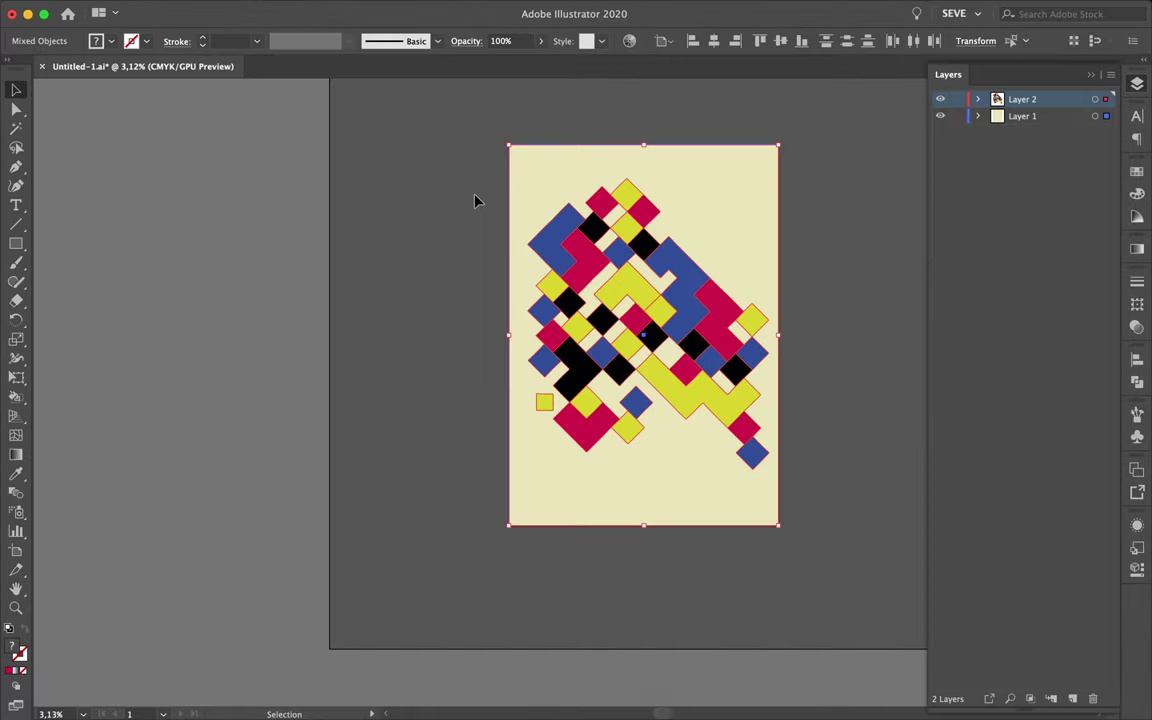
drag(845, 300, 163, 298)
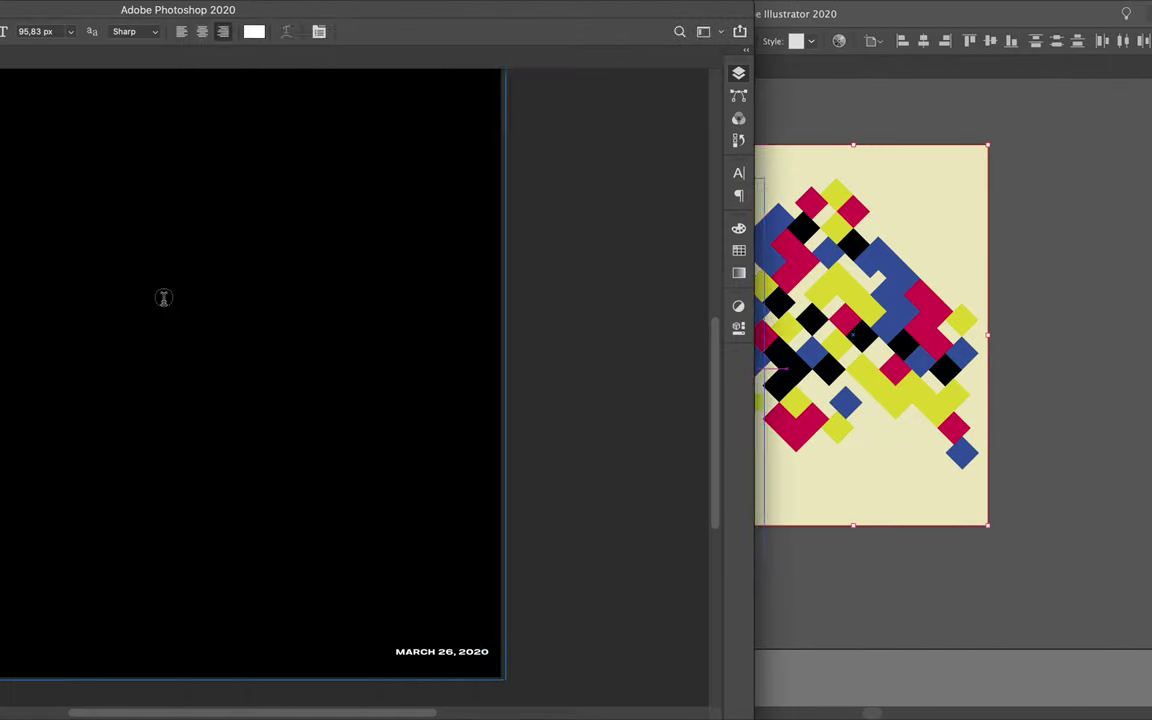
- Commit the placed block artwork and delete the black Rectangle 1 layer
key(Return)
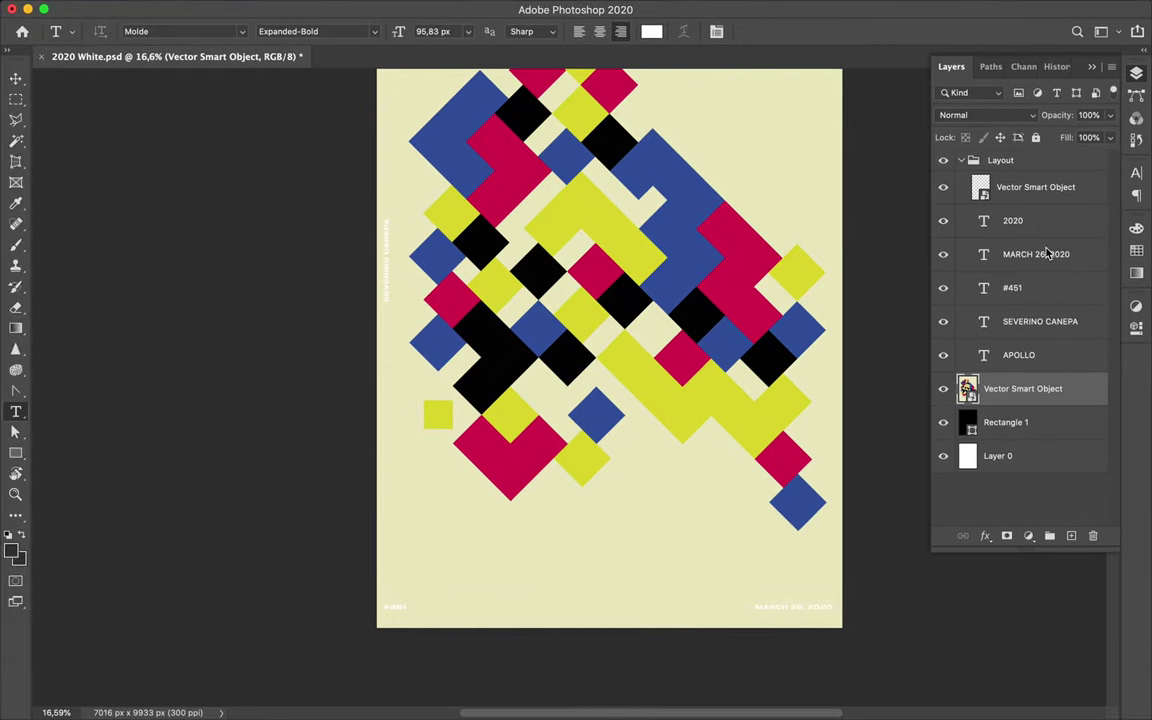
click(1000, 422)
key(Delete)
key(ctrl+0)
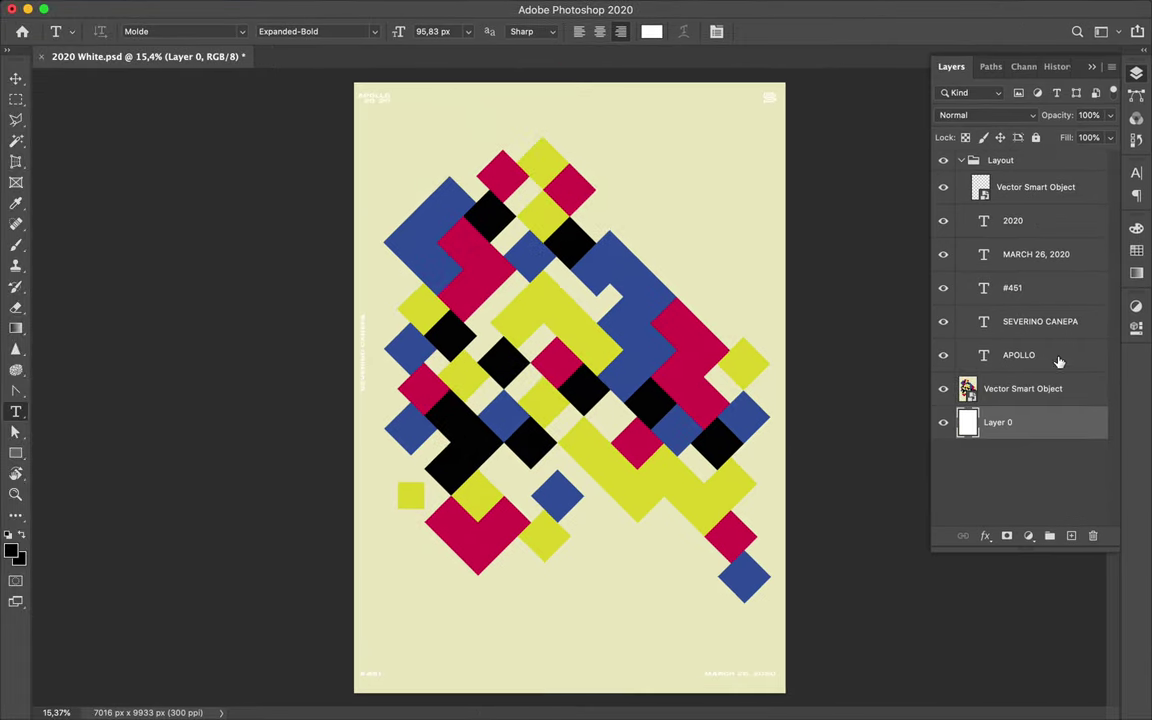
- Set the poster's text layers to black, sampled from a block
click(1019, 355)
key(F7)
click(651, 31)
drag(823, 409, 823, 216)
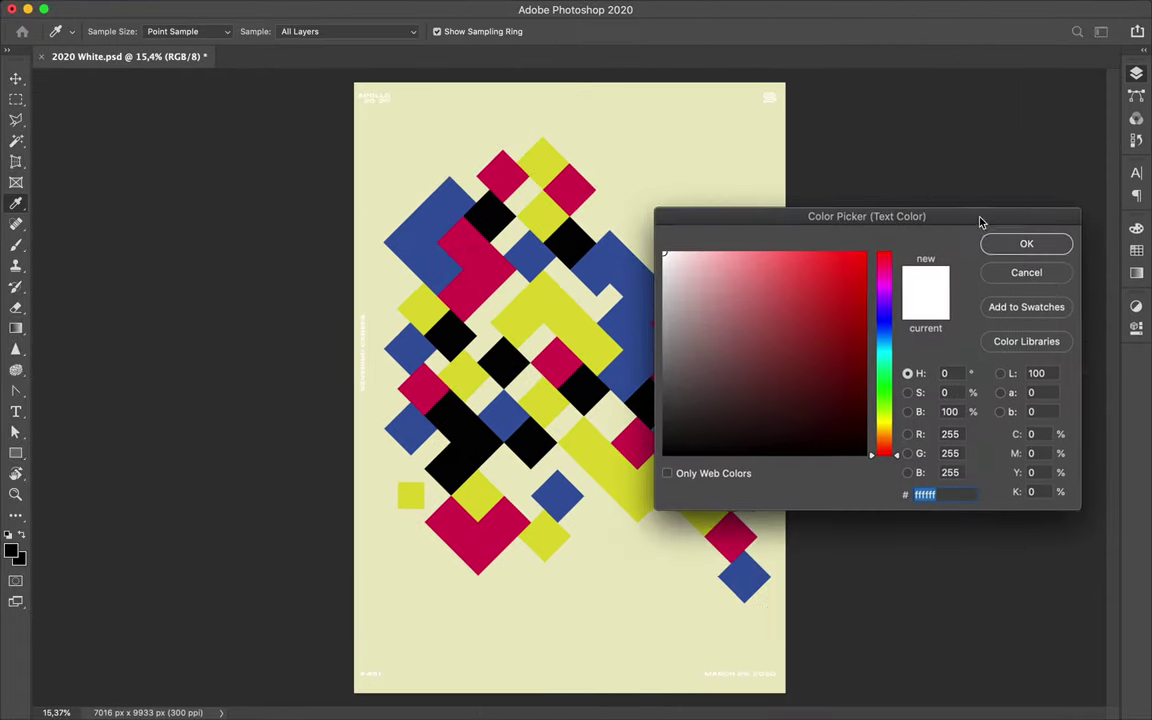
click(714, 449)
key(Return)
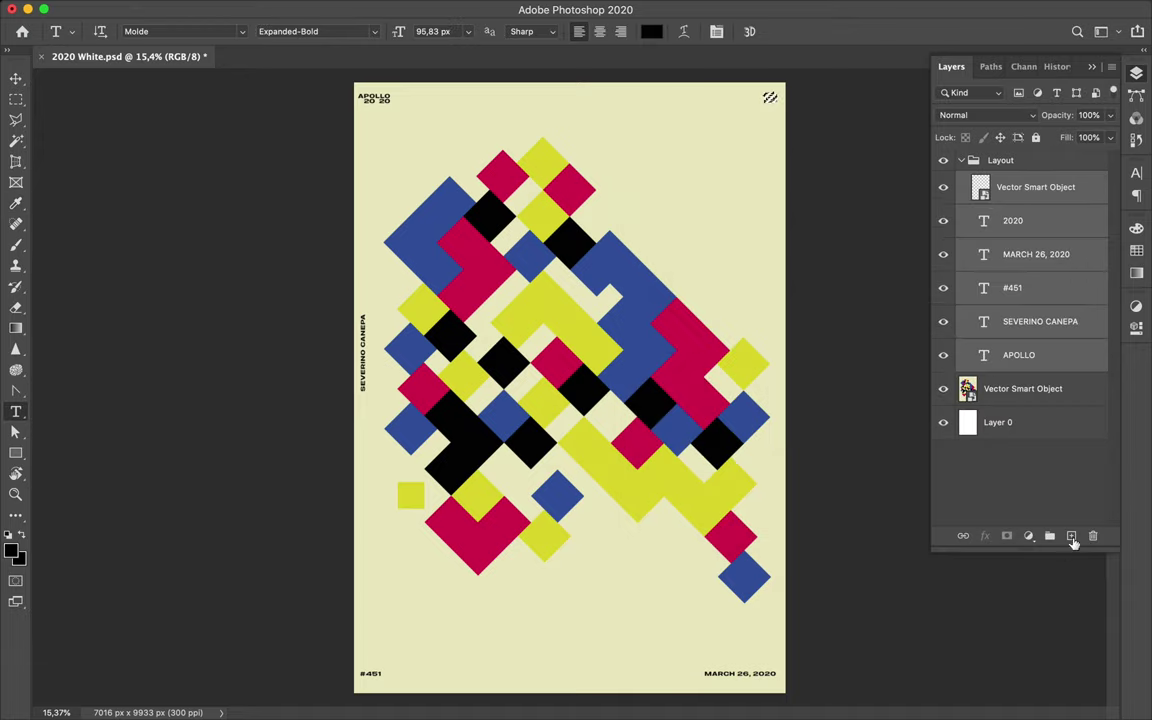
- Delete the top smart object layer and save the poster file
click(1071, 537)
key(b)
key(m)
click(1027, 222)
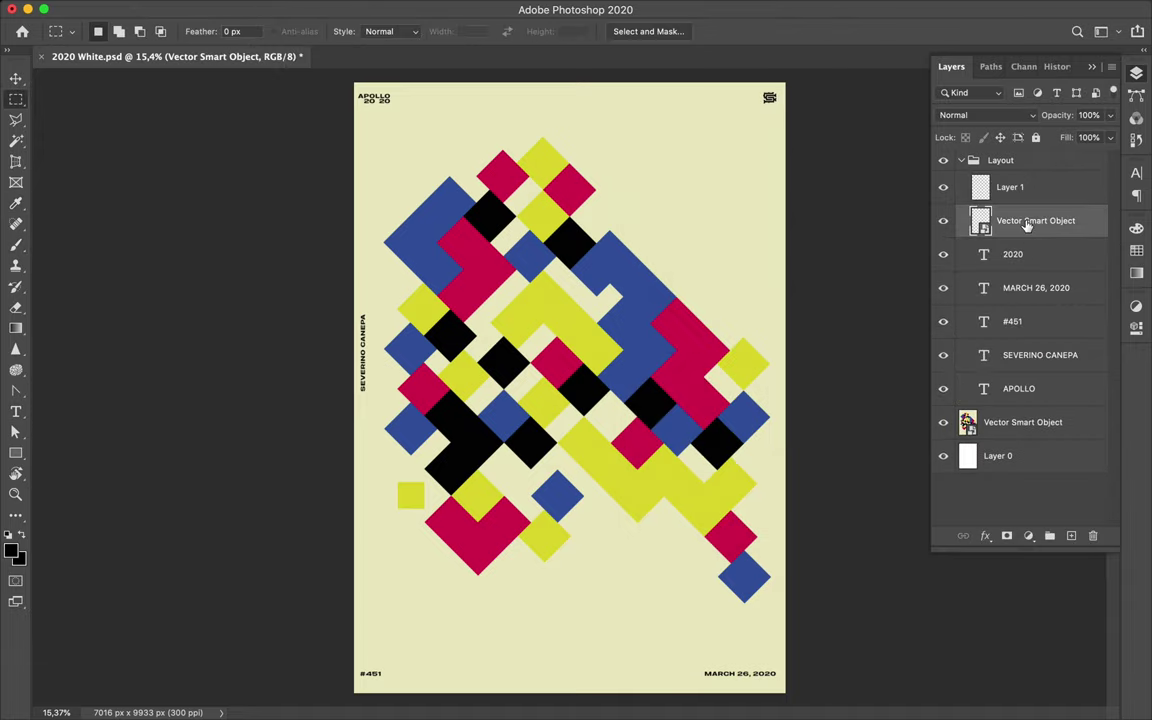
key(Delete)
key(ctrl+s)
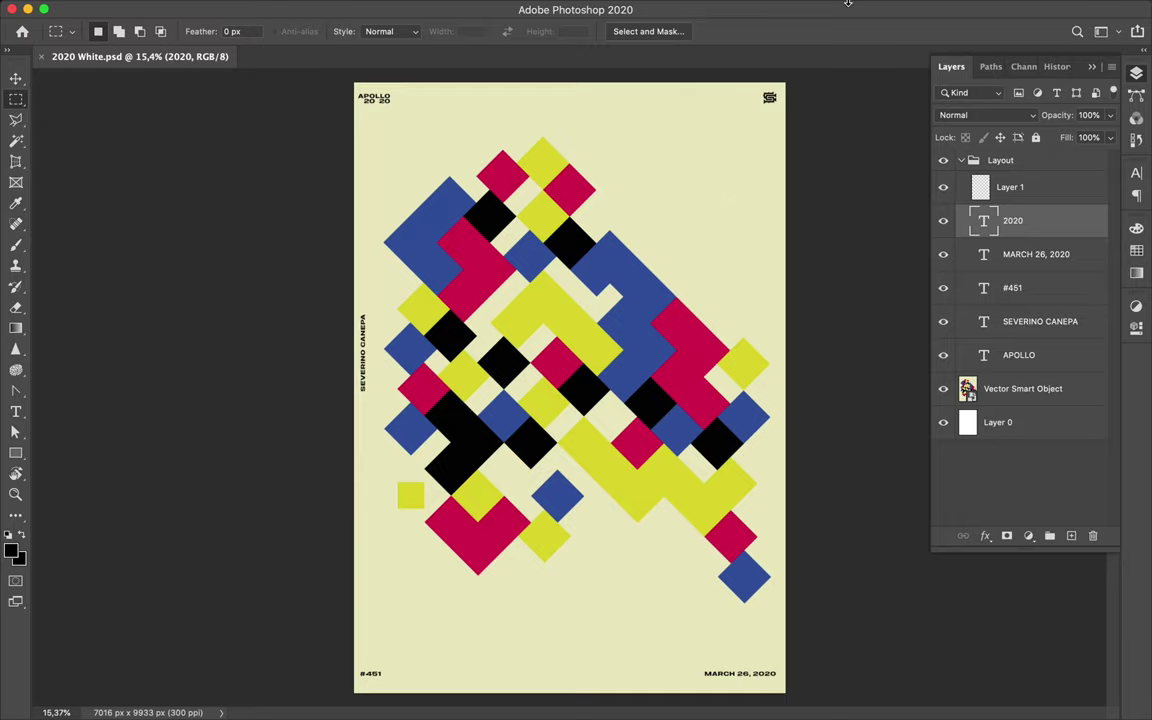
click(847, 4)
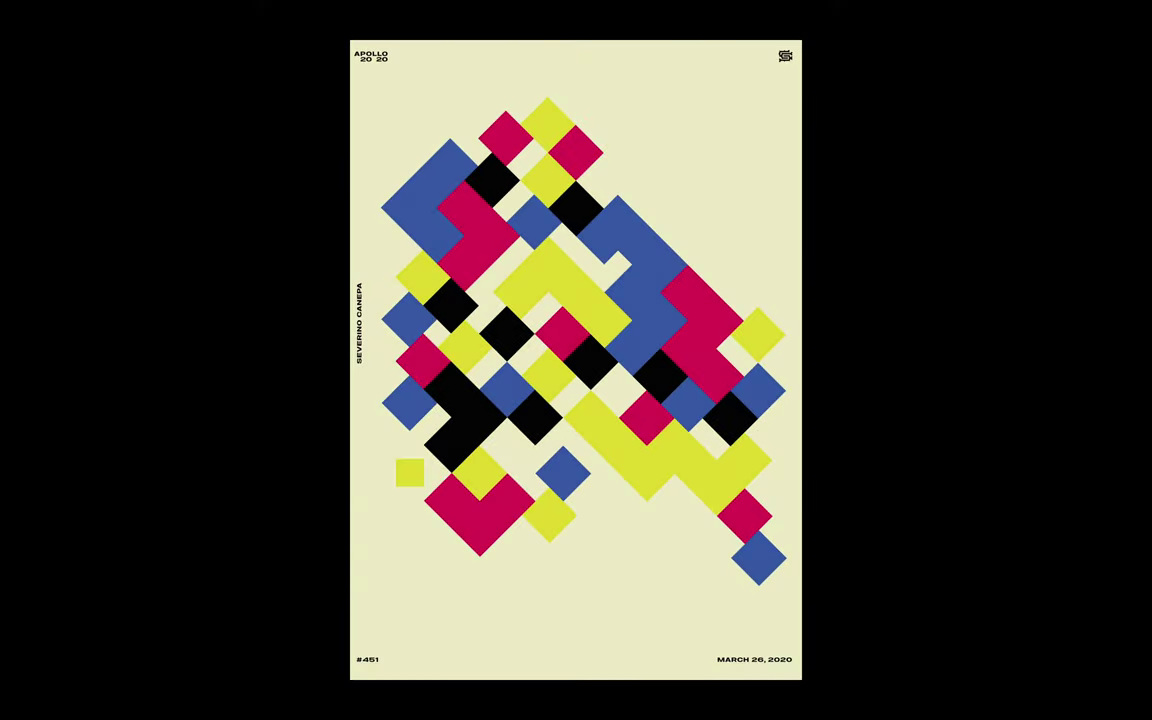